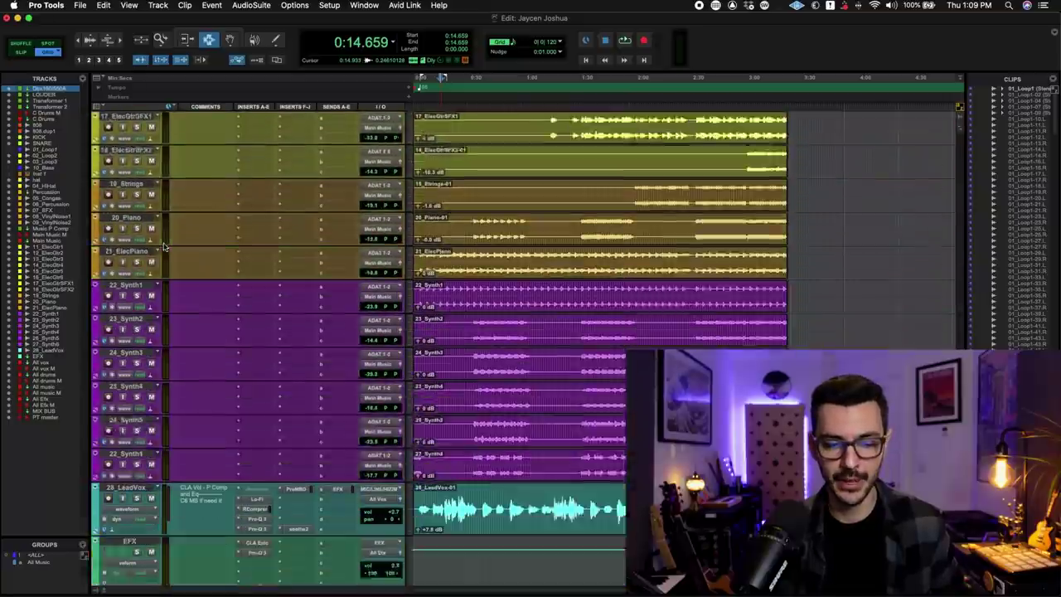
Step: Select every track from Dbx160/550A through MIX BUS and play back a passage of the mix
{"action": "scroll", "coordinate": [135, 552], "scroll_direction": "down", "scroll_amount": 10}
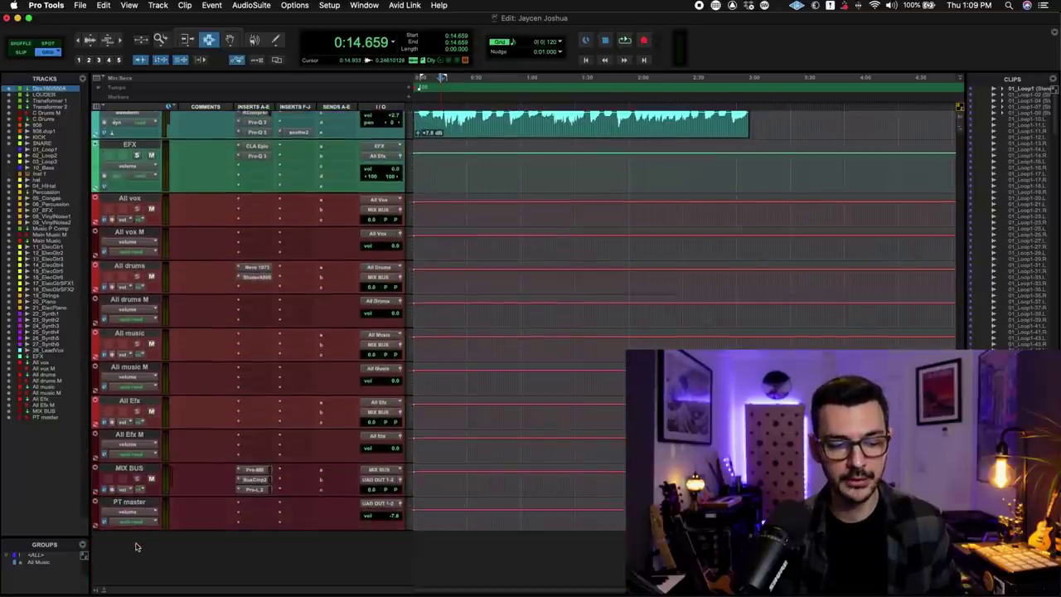
{"action": "left_click", "coordinate": [131, 468], "text": "shift"}
{"action": "scroll", "coordinate": [521, 267], "scroll_direction": "up", "scroll_amount": 20}
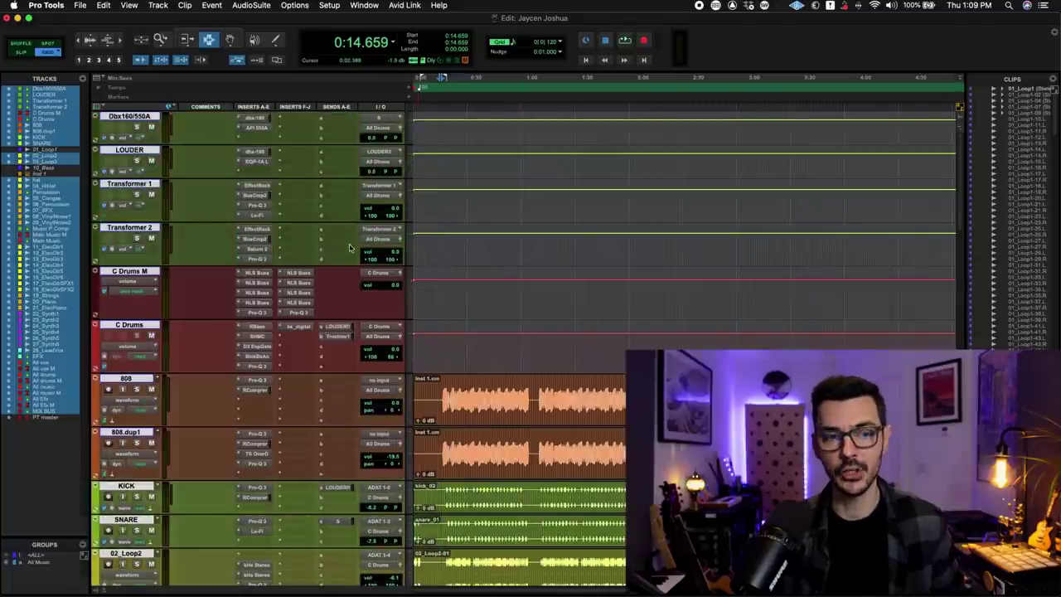
{"action": "key", "text": "space"}
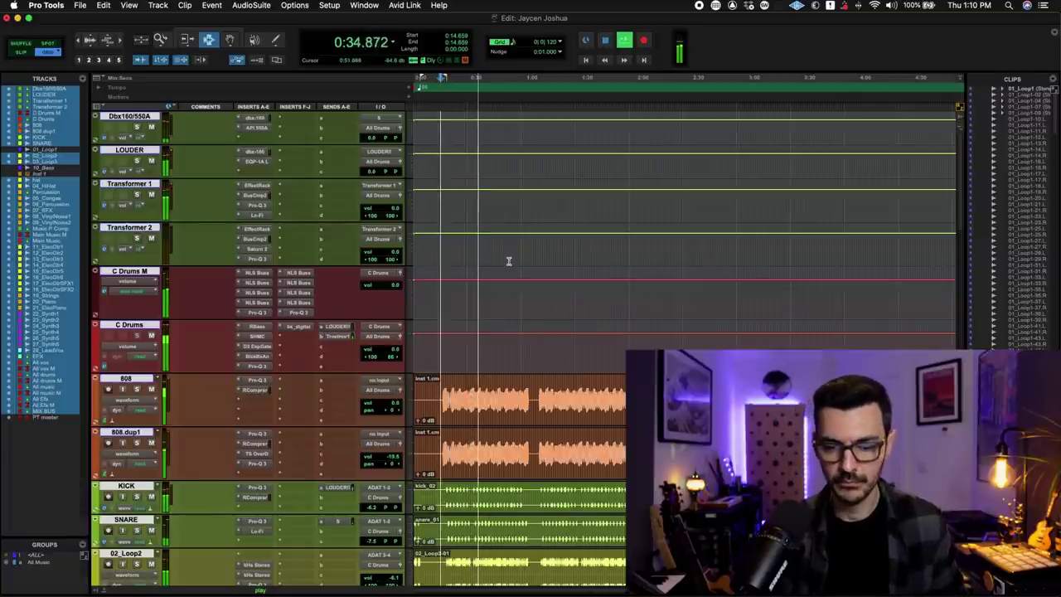
{"action": "key", "text": "space"}
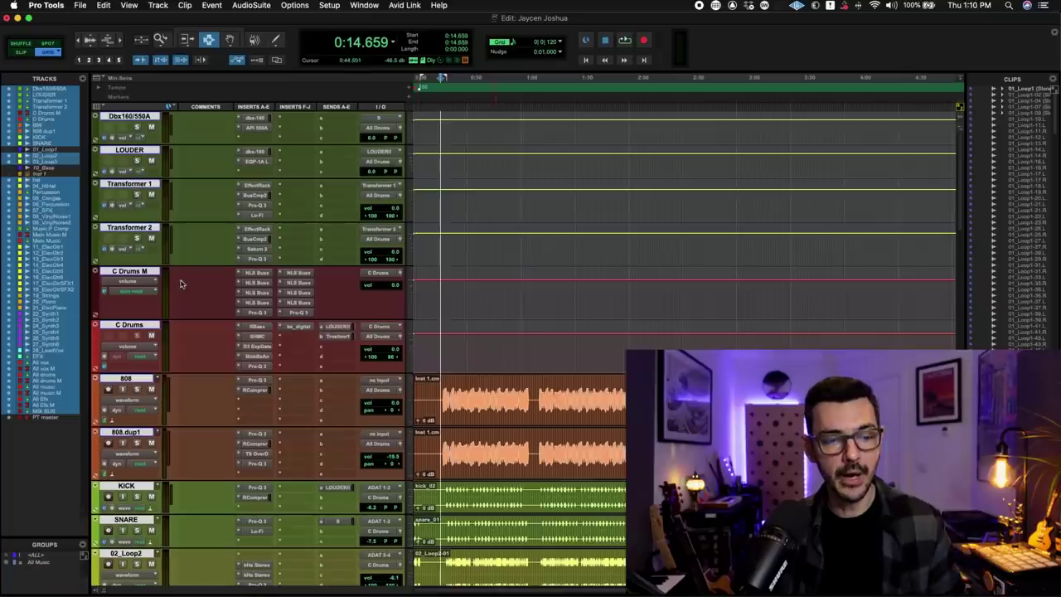
Step: Remove C Drums M and C Drums from the multi-track selection, and finish with only the C Drums track selected
{"action": "left_click", "coordinate": [149, 274], "text": "super"}
{"action": "left_click", "coordinate": [146, 327], "text": "super"}
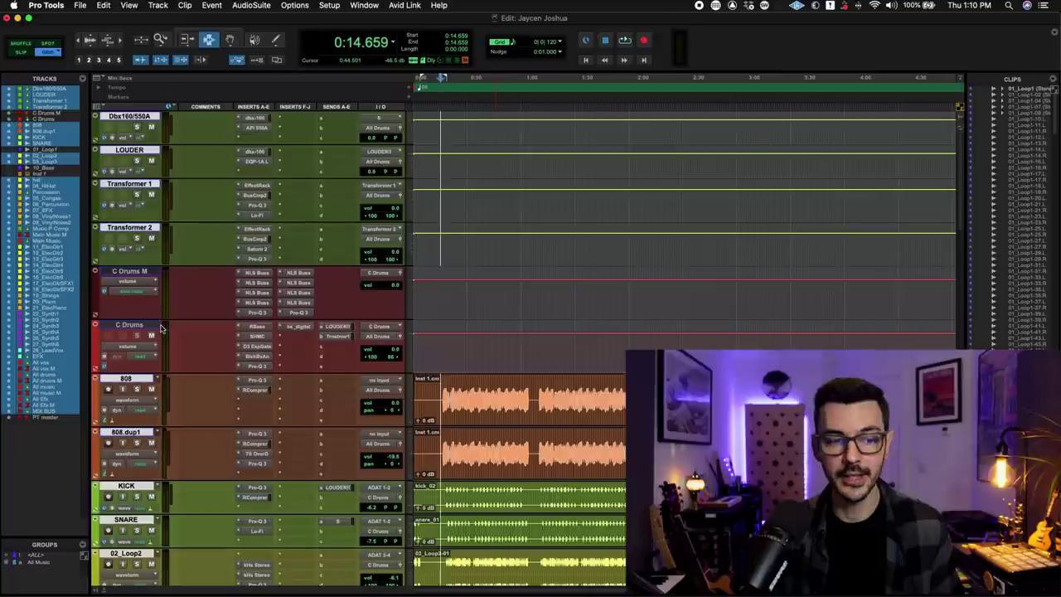
{"action": "left_click", "coordinate": [140, 272]}
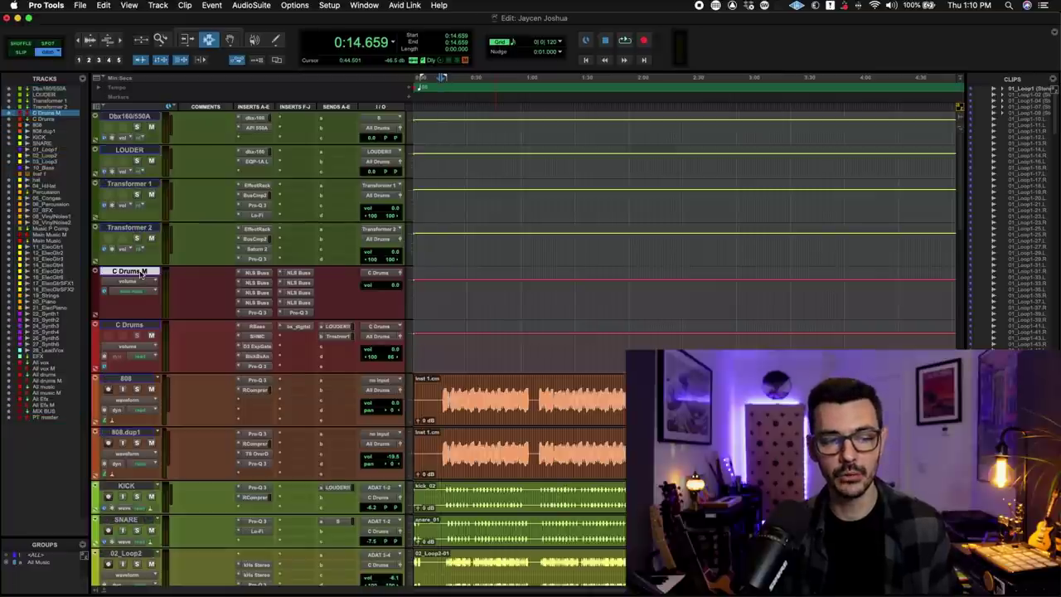
{"action": "left_click", "coordinate": [139, 324]}
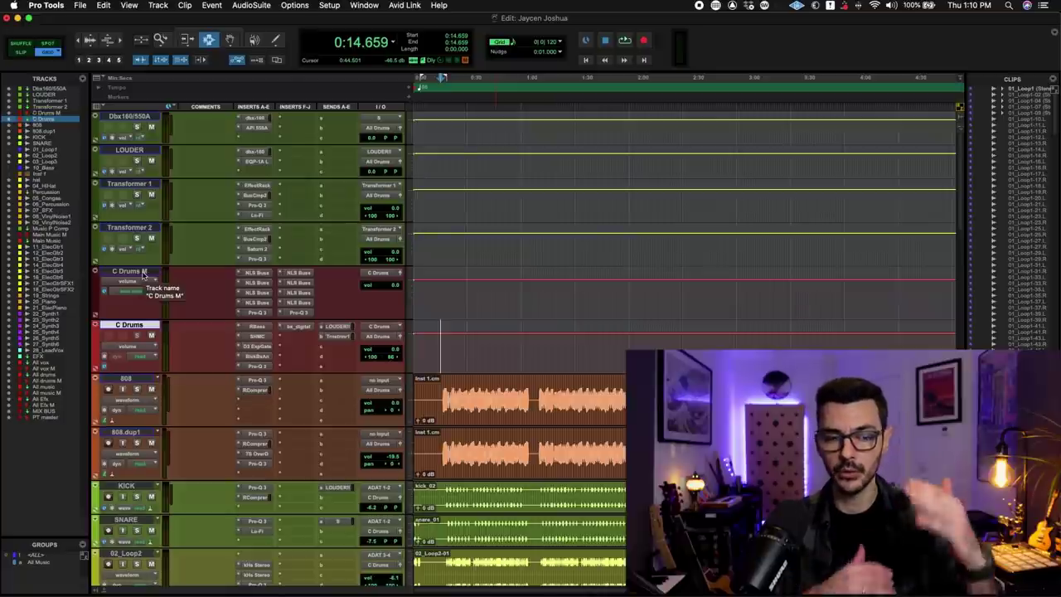
Step: Inspect the Spike, Mike and Nevo NLS Buss inserts and the Pro-Q 3 curve in the first insert column of C Drums M
{"action": "left_click", "coordinate": [259, 273]}
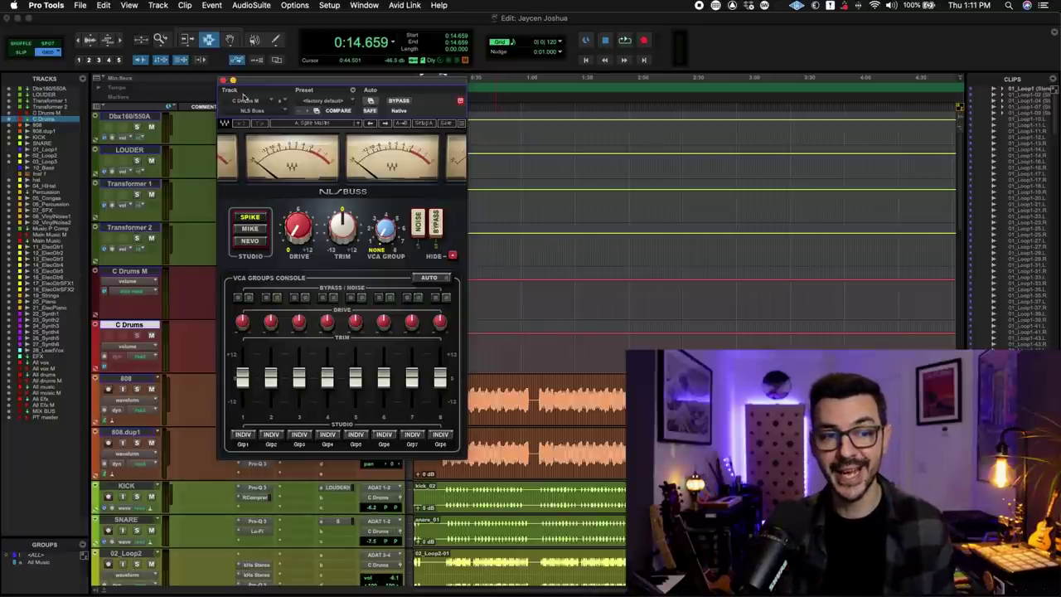
{"action": "left_click", "coordinate": [223, 81]}
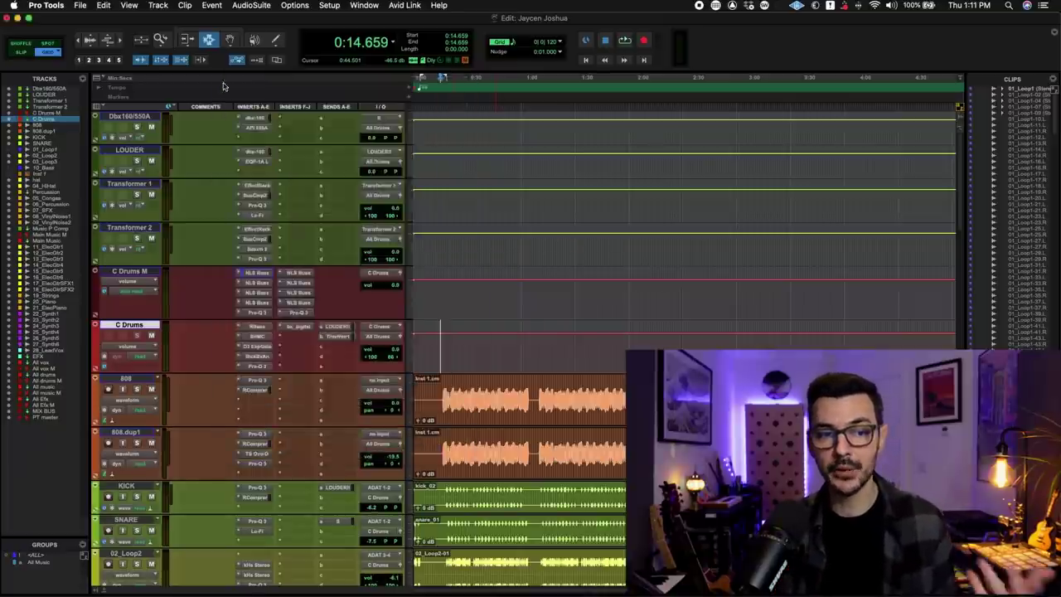
{"action": "left_click", "coordinate": [256, 272]}
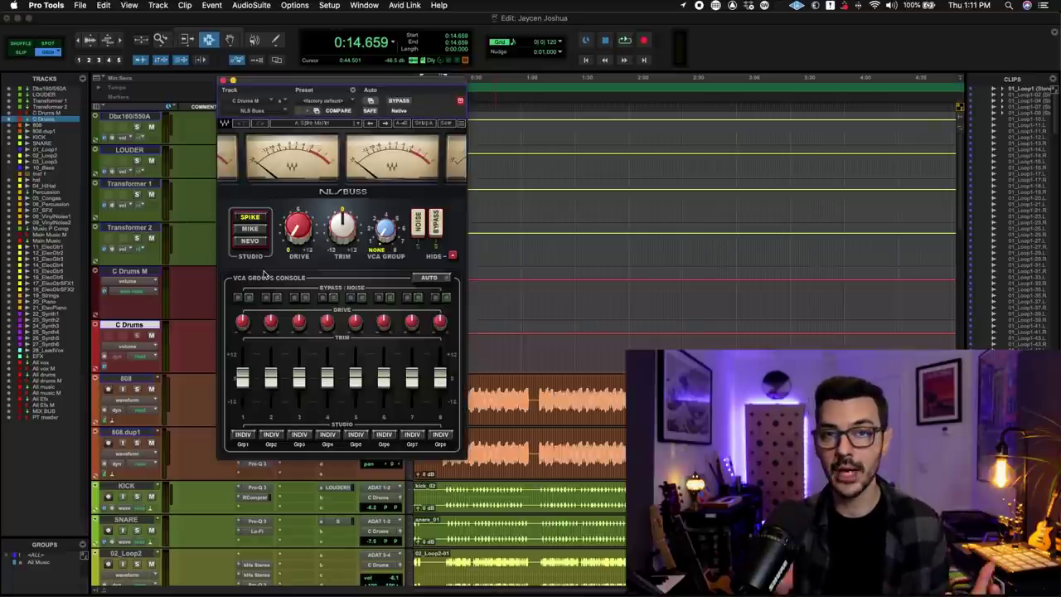
{"action": "mouse_move", "coordinate": [294, 232]}
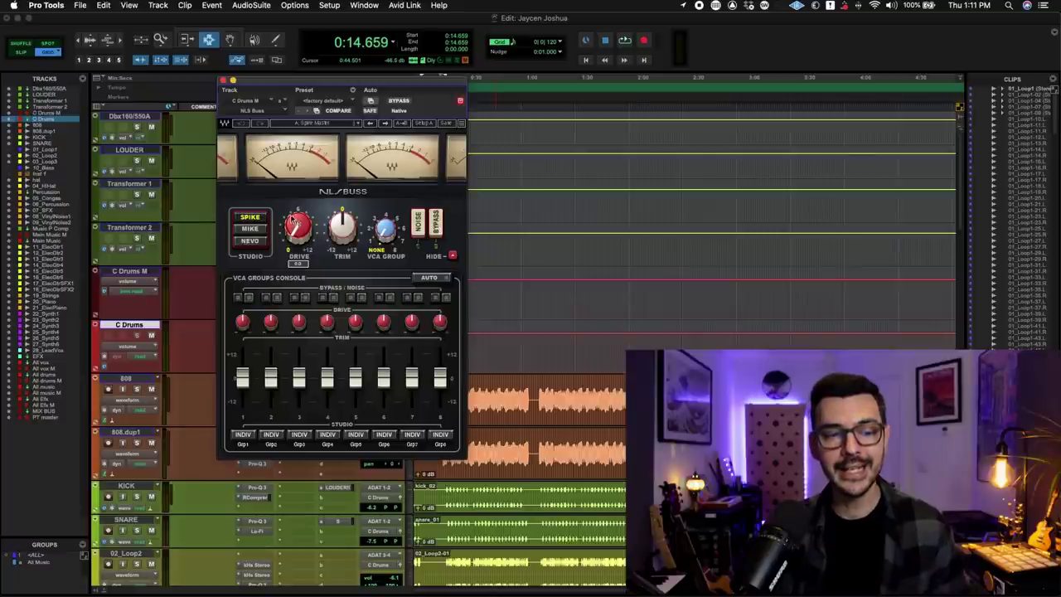
{"action": "left_click", "coordinate": [222, 80]}
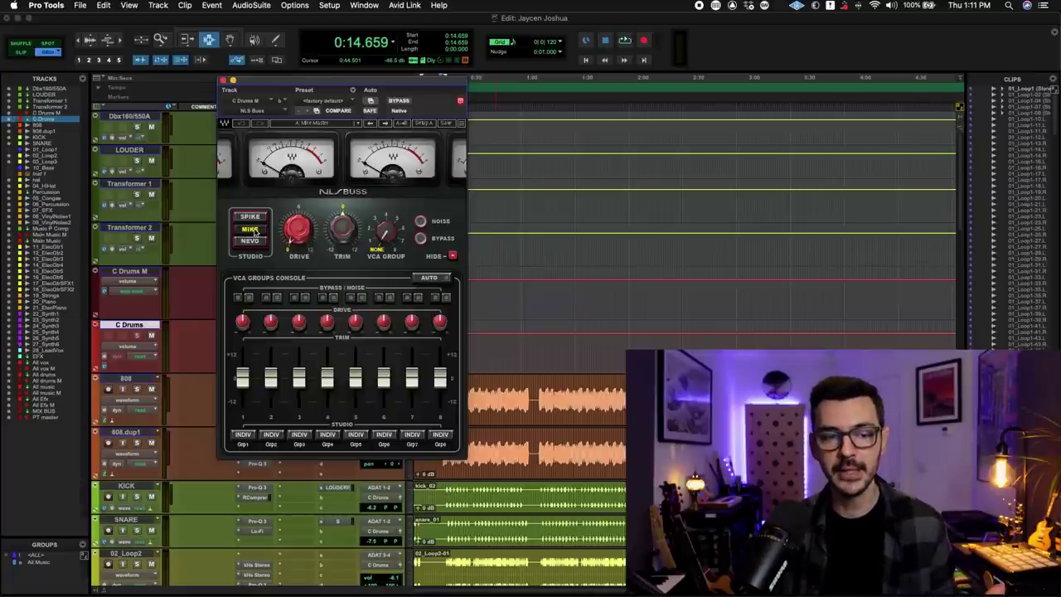
{"action": "left_click", "coordinate": [222, 80]}
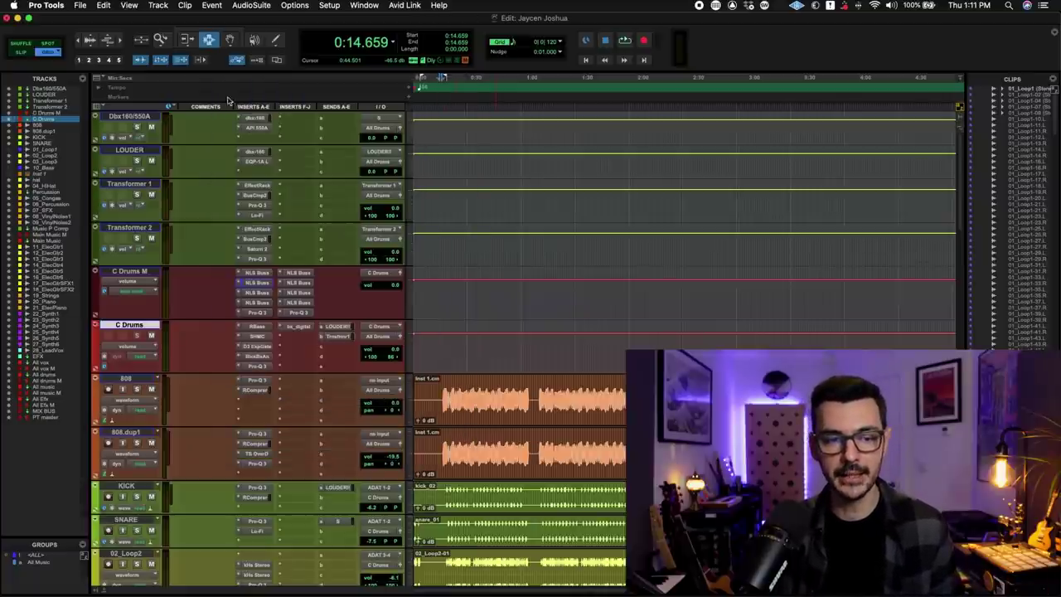
{"action": "left_click", "coordinate": [260, 294]}
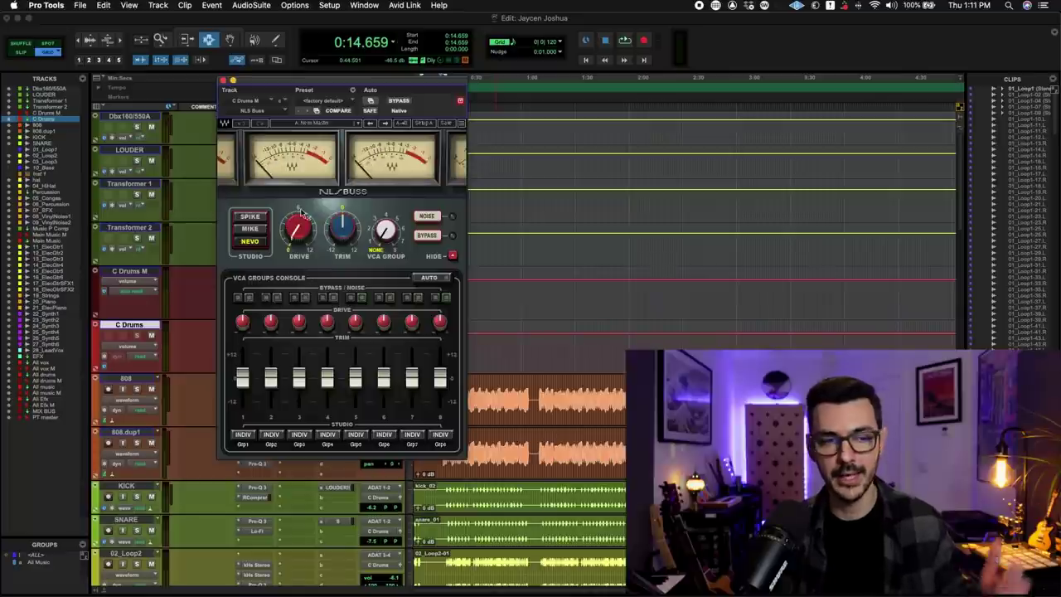
{"action": "left_click", "coordinate": [224, 82]}
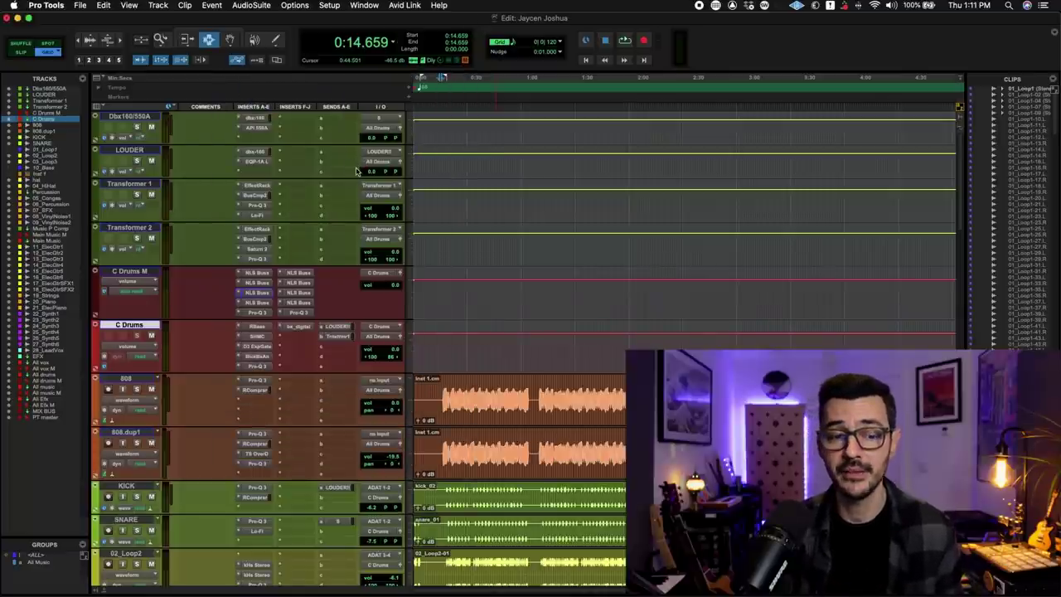
{"action": "left_click", "coordinate": [258, 314]}
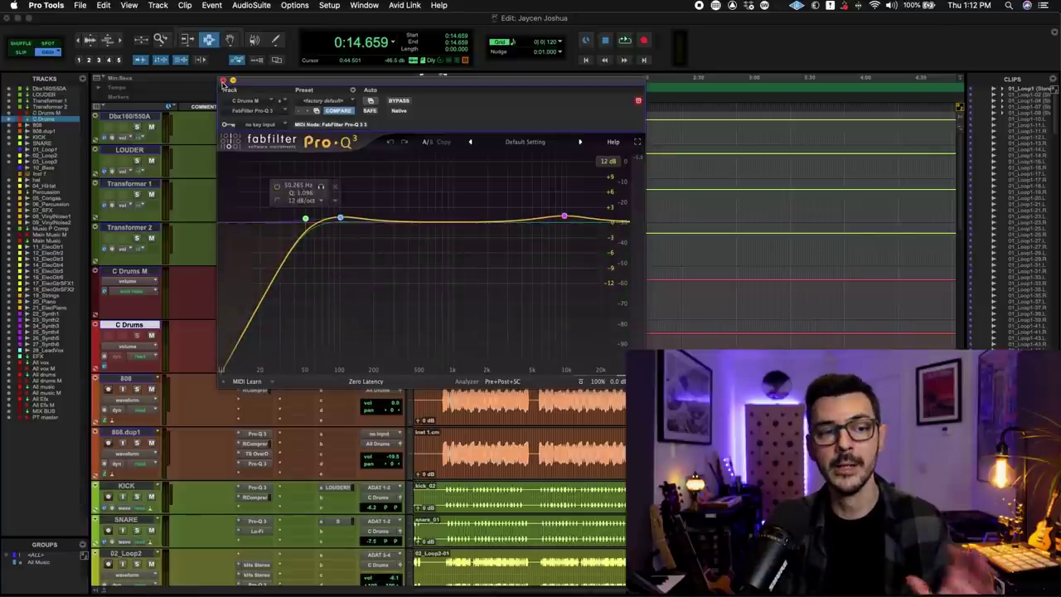
{"action": "left_click", "coordinate": [223, 80]}
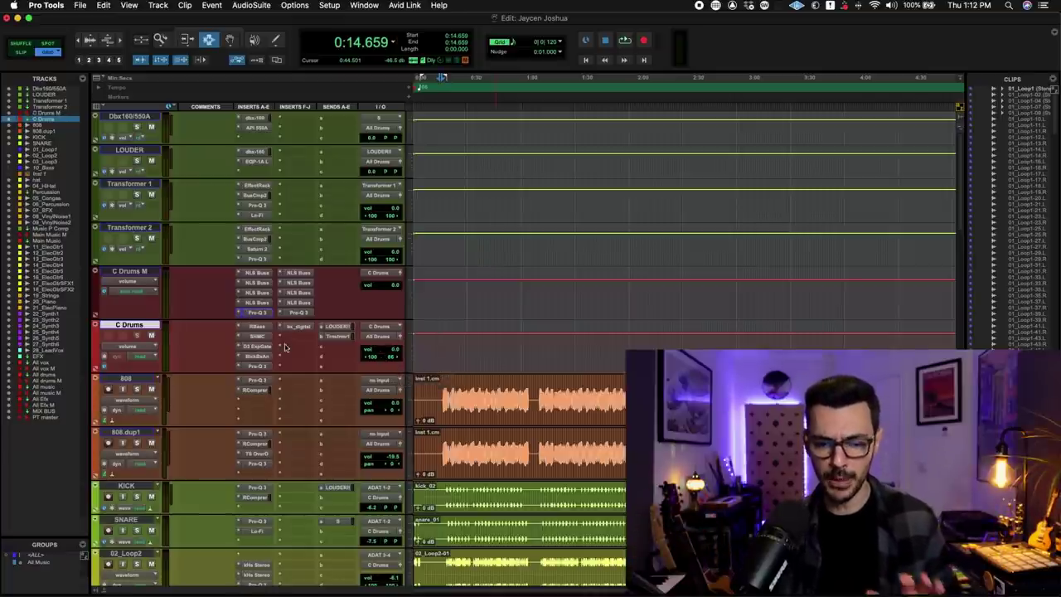
Step: Select the tracks from KICK through 04_HiHat and solo them
{"action": "scroll", "coordinate": [274, 369], "scroll_direction": "down", "scroll_amount": 5}
{"action": "scroll", "coordinate": [274, 368], "scroll_direction": "down", "scroll_amount": 1}
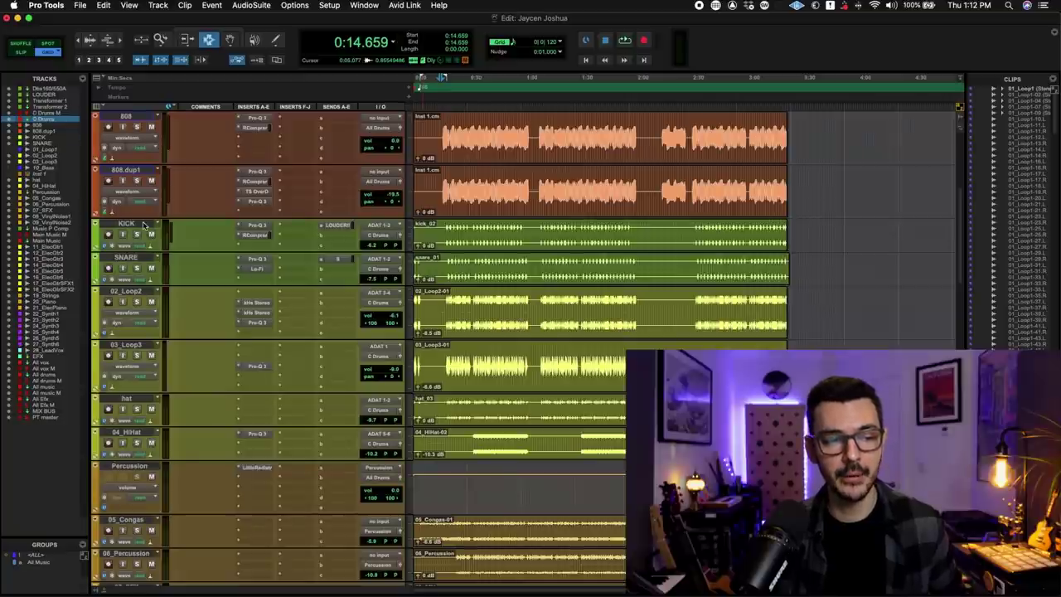
{"action": "left_click", "coordinate": [142, 223]}
{"action": "left_click", "coordinate": [146, 438], "text": "shift"}
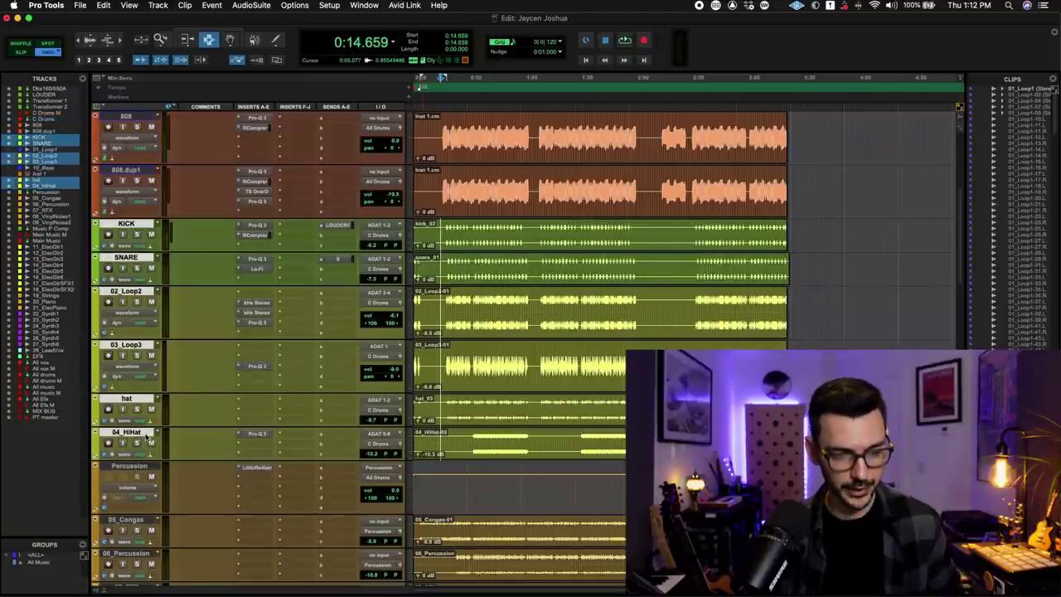
{"action": "scroll", "coordinate": [305, 258], "scroll_direction": "up", "scroll_amount": 6}
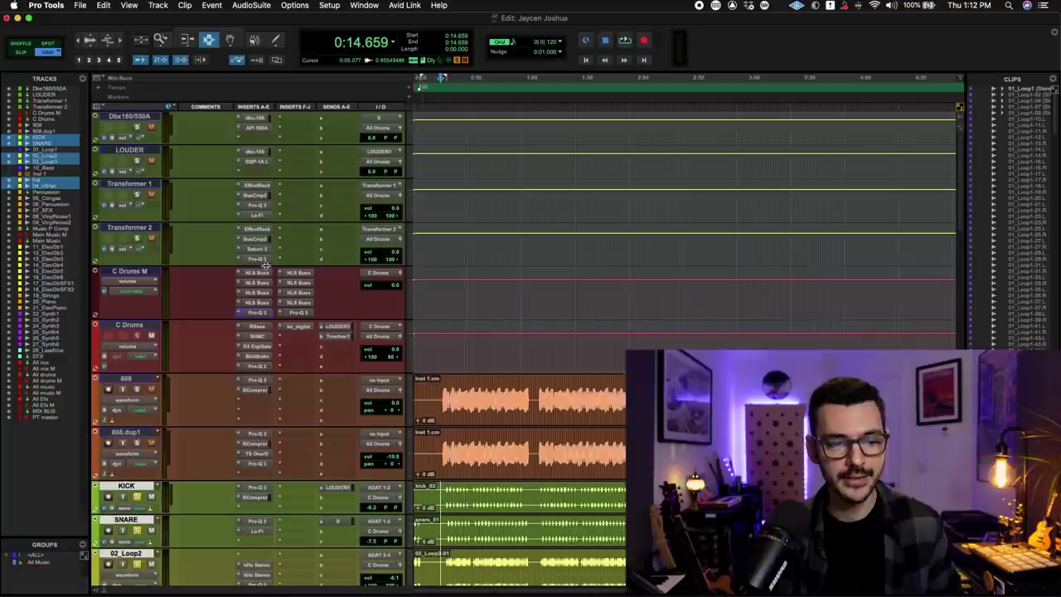
Step: Select the C Drums M track and play back the soloed drums
{"action": "left_click", "coordinate": [141, 272]}
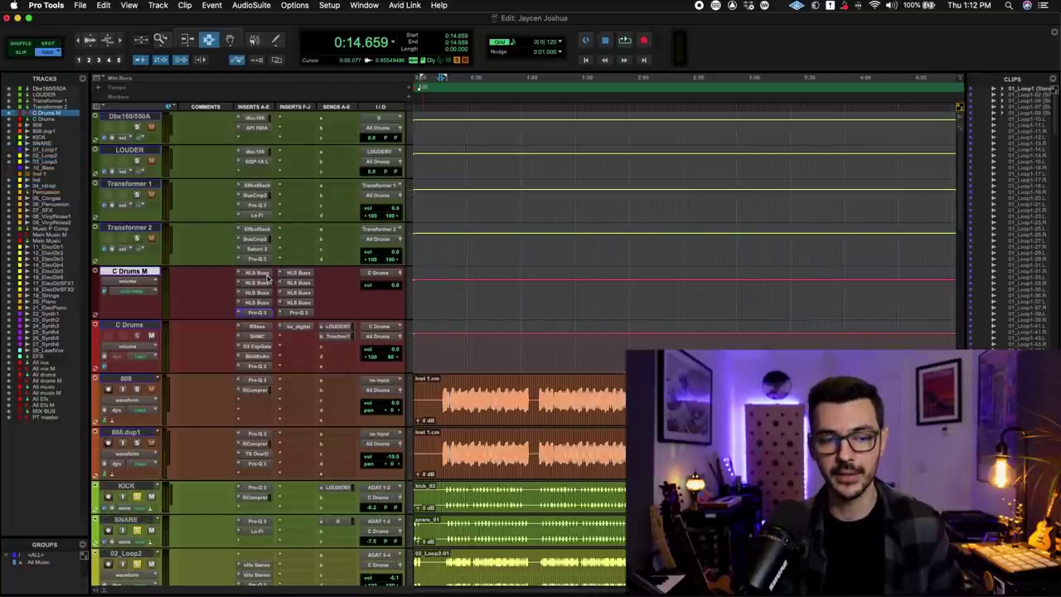
{"action": "key", "text": "space"}
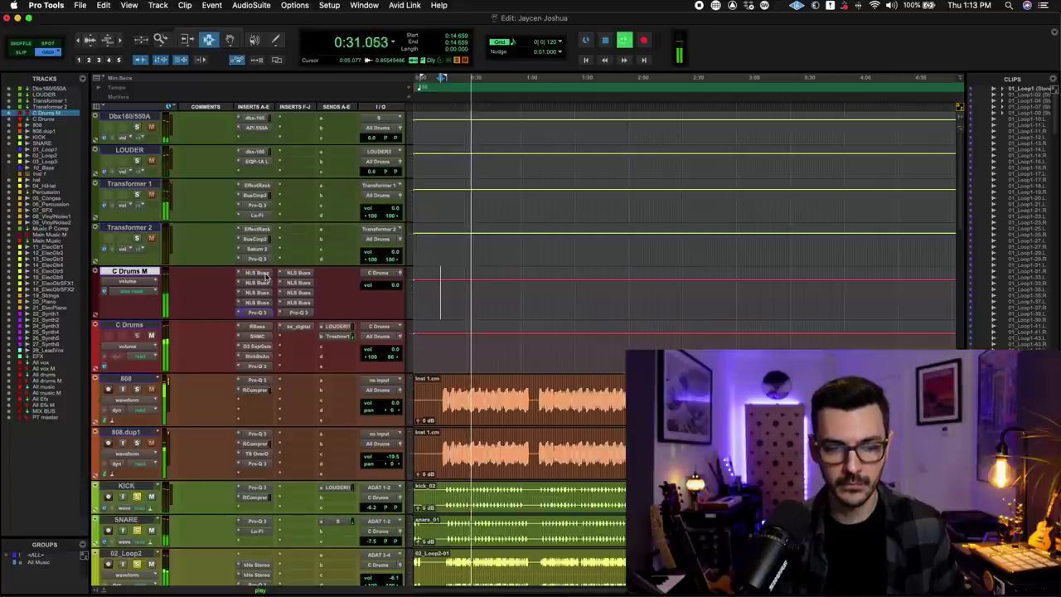
{"action": "key", "text": "space"}
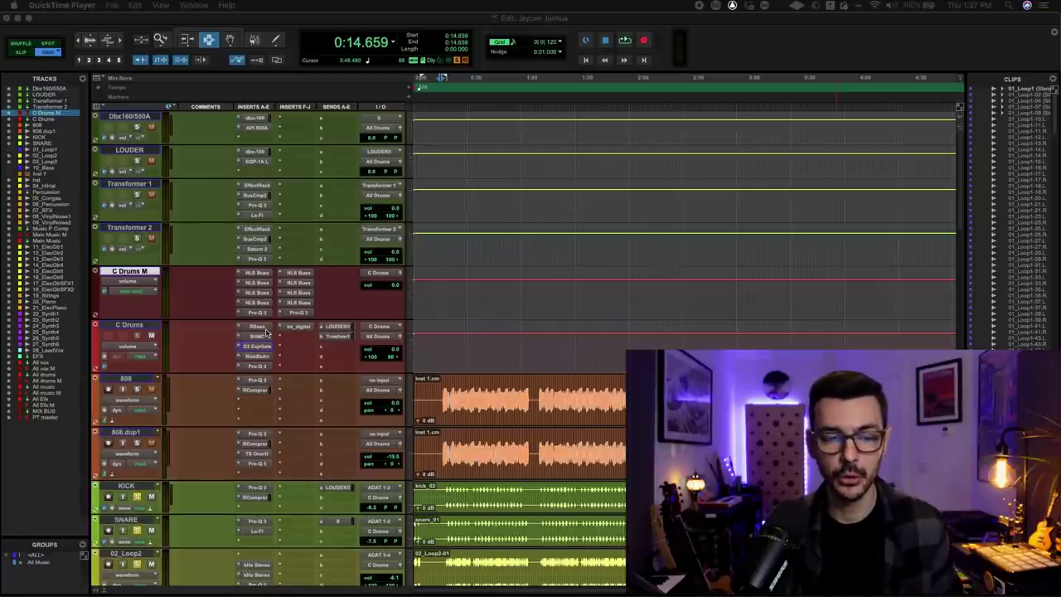
Step: Examine the settings of the RBass, Shadow Hills Mastering Compressor and Expander/Gate inserts on the C Drums track
{"action": "left_click", "coordinate": [265, 330]}
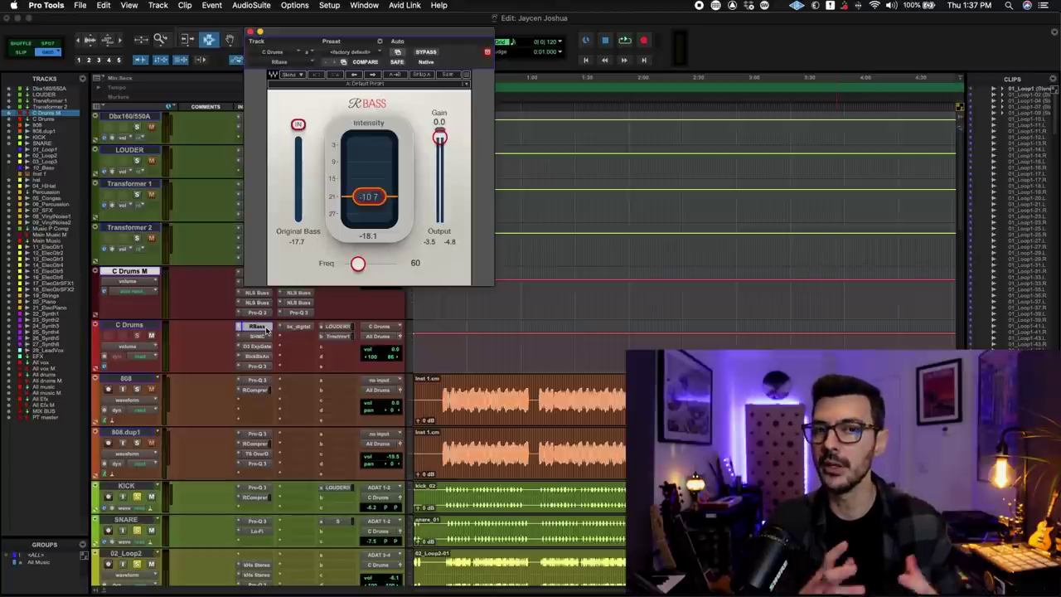
{"action": "left_click", "coordinate": [264, 337]}
{"action": "left_click", "coordinate": [264, 335]}
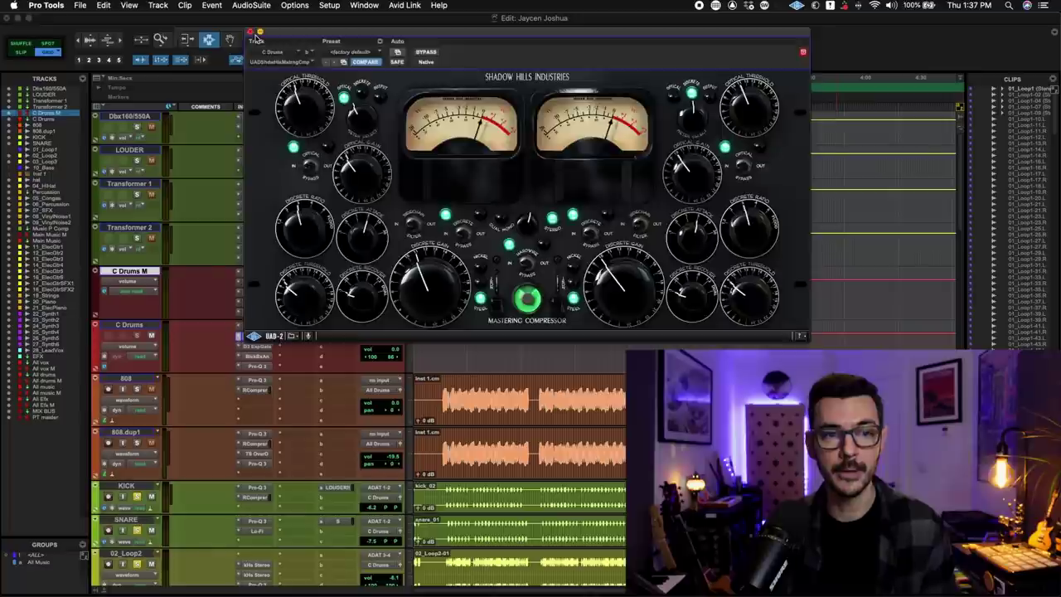
{"action": "left_click", "coordinate": [259, 31]}
{"action": "left_click", "coordinate": [260, 347]}
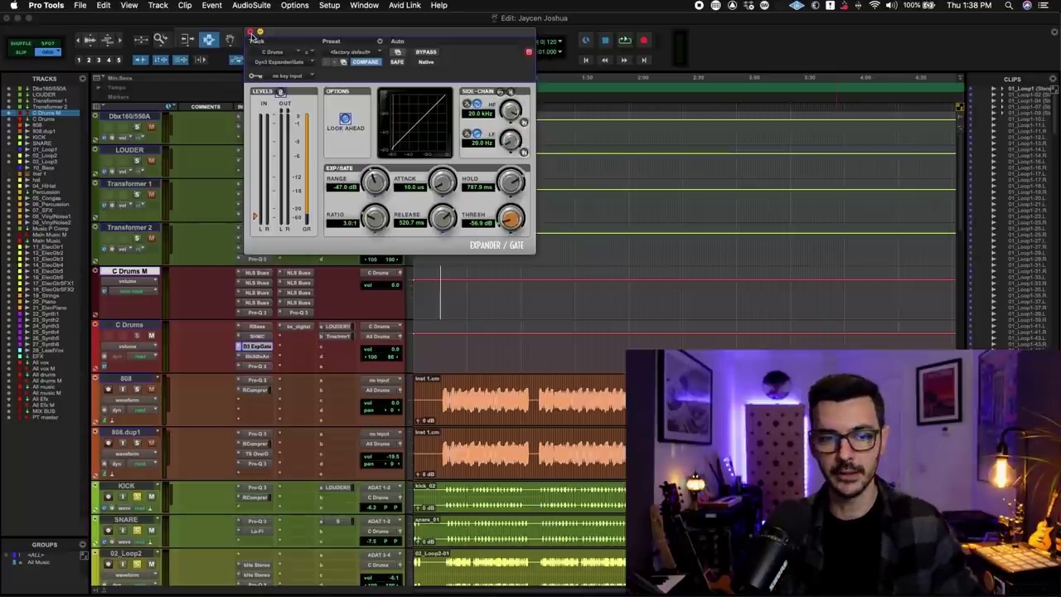
{"action": "left_click", "coordinate": [251, 33]}
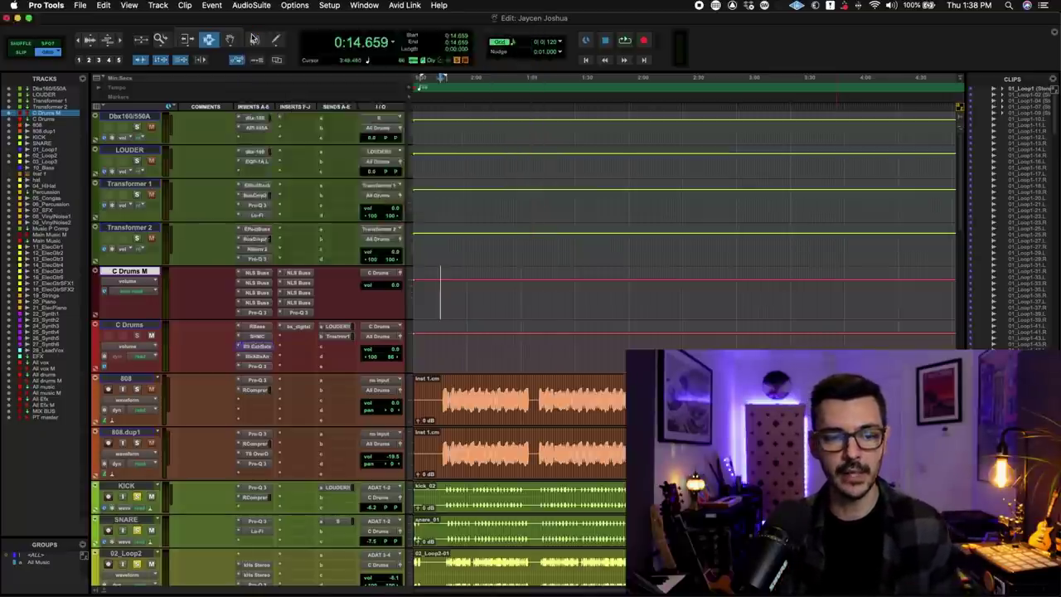
Step: Examine the settings of the Black Box HG-2, Pro-Q 3 and bx_digital V2 inserts on the C Drums track
{"action": "left_click", "coordinate": [267, 358]}
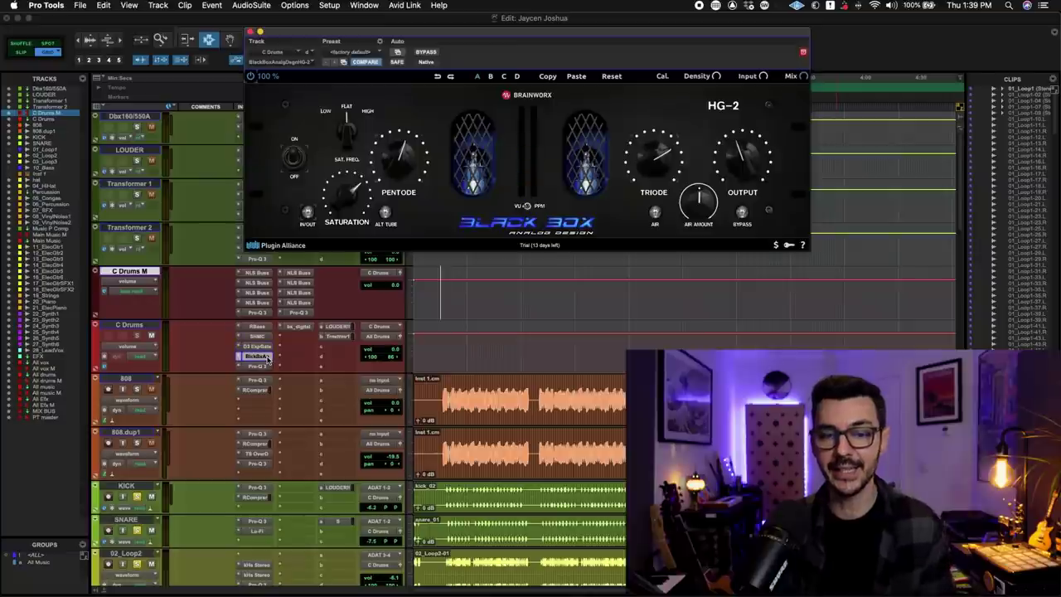
{"action": "left_click_drag", "start_coordinate": [530, 38], "coordinate": [458, 37]}
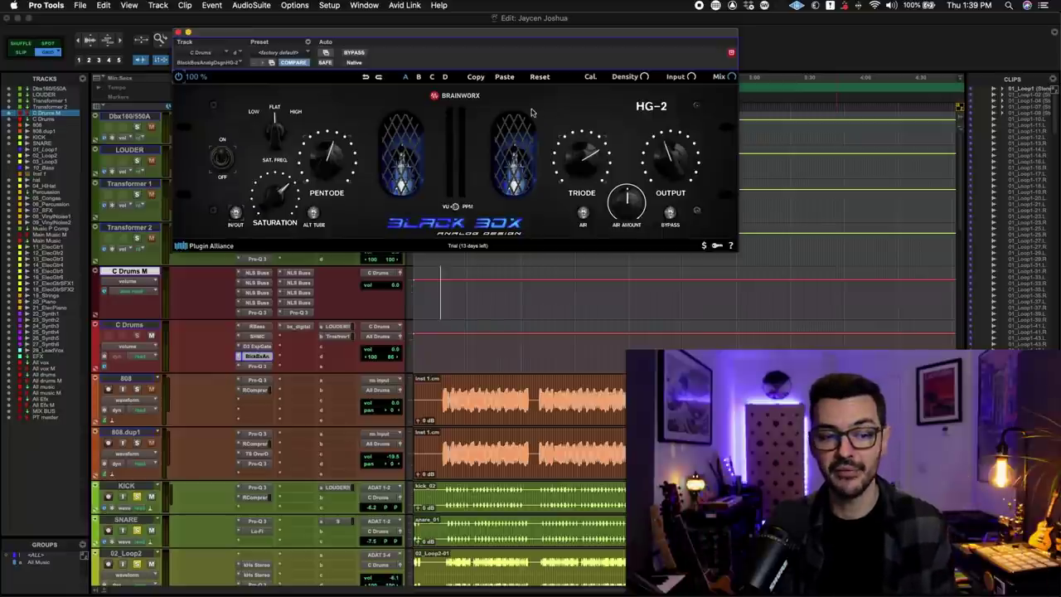
{"action": "left_click", "coordinate": [263, 367]}
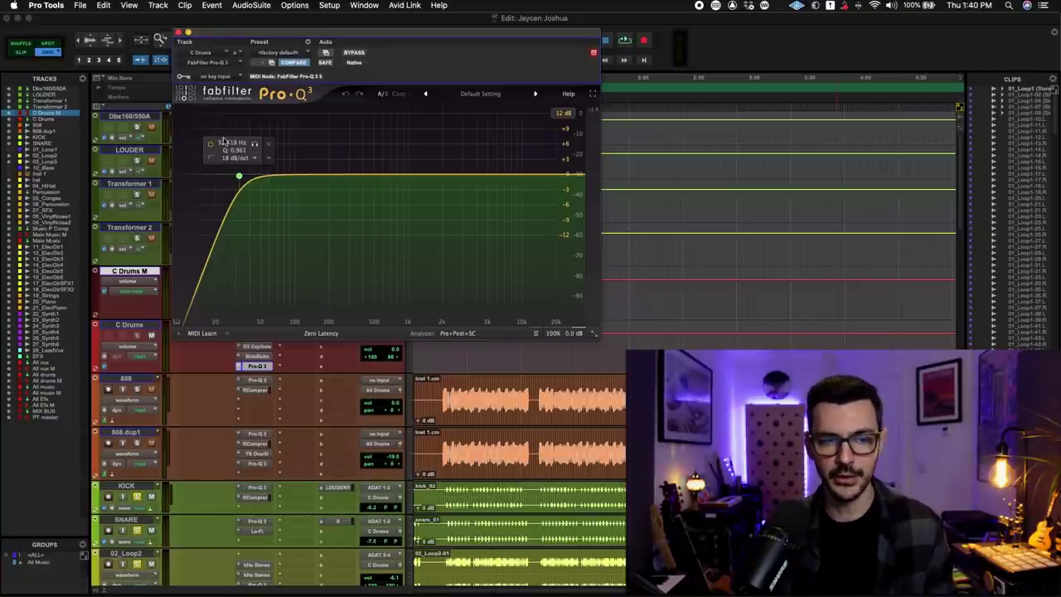
{"action": "left_click", "coordinate": [178, 32]}
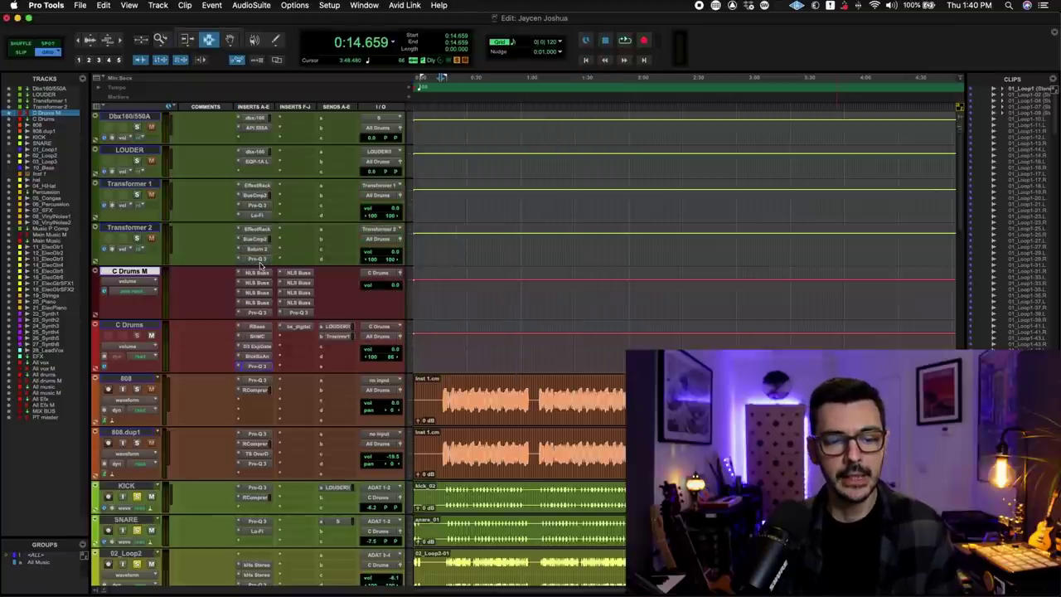
{"action": "left_click", "coordinate": [299, 327]}
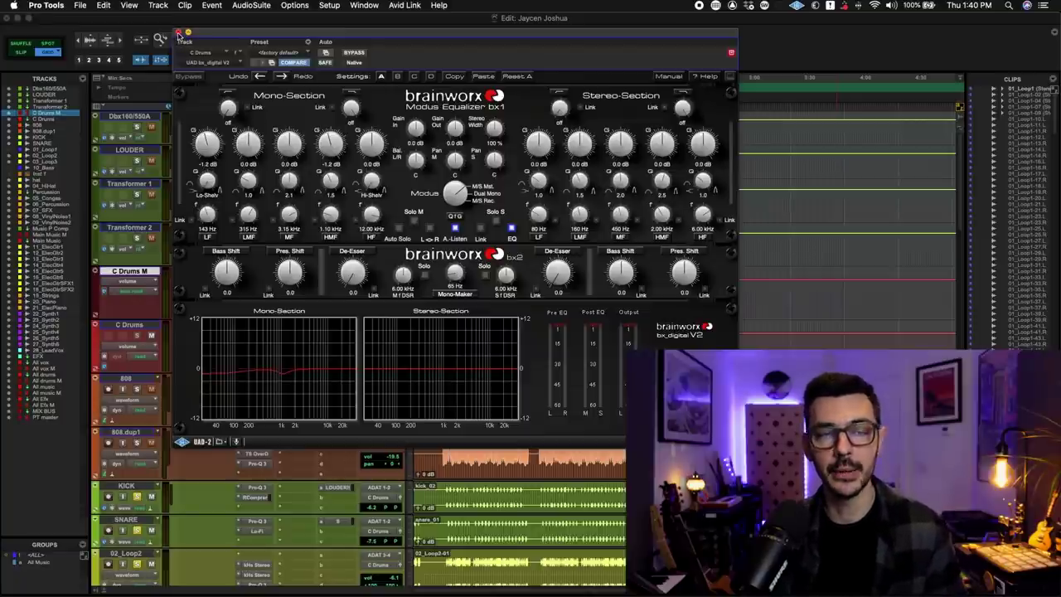
{"action": "left_click", "coordinate": [179, 33]}
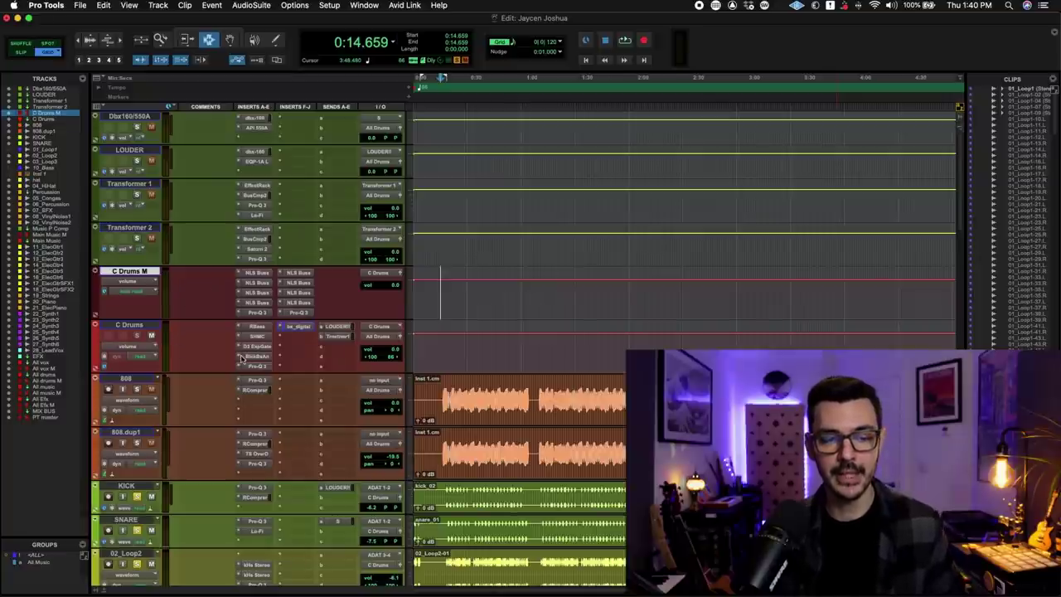
Step: Place the playback position at 0:16.136 on the 808 track and play the soloed drums from there
{"action": "left_click", "coordinate": [152, 328]}
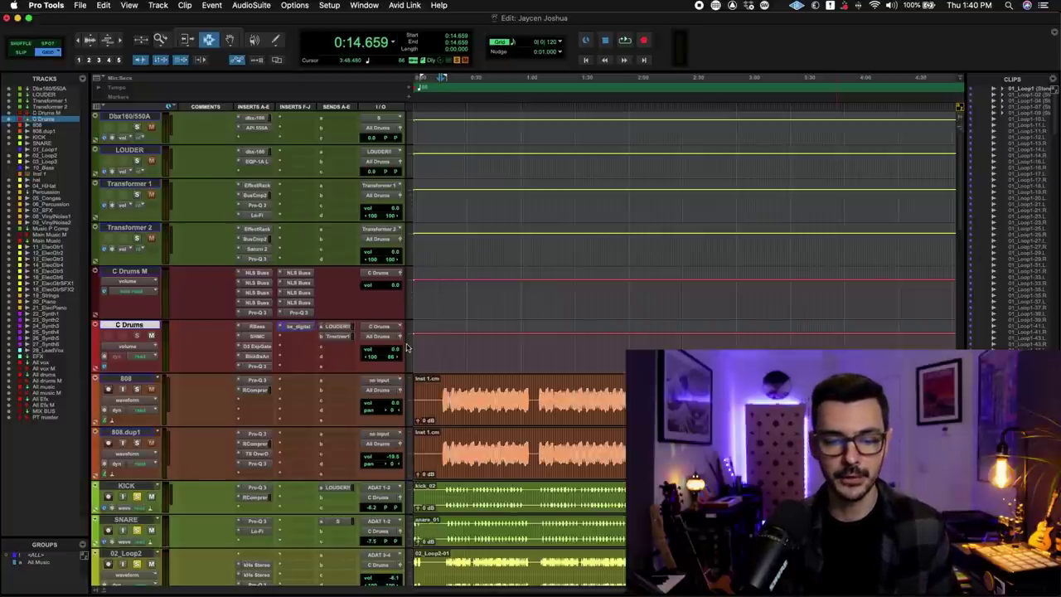
{"action": "left_click", "coordinate": [434, 398]}
{"action": "key", "text": "space"}
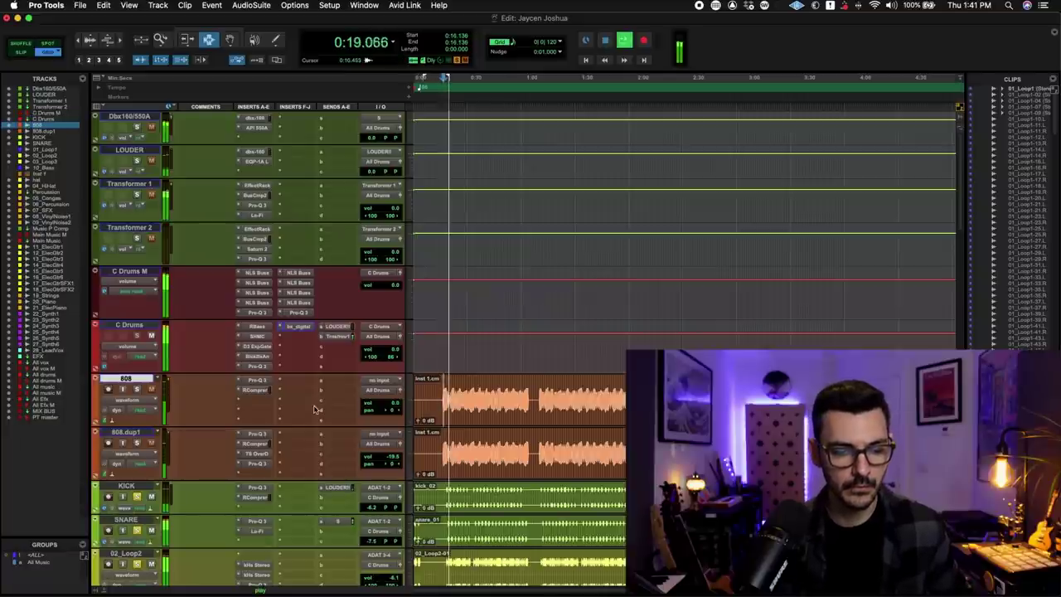
Step: Select the C Drums track, stop playback, and place the playback position at 0:17.613 on the KICK track
{"action": "left_click", "coordinate": [155, 327]}
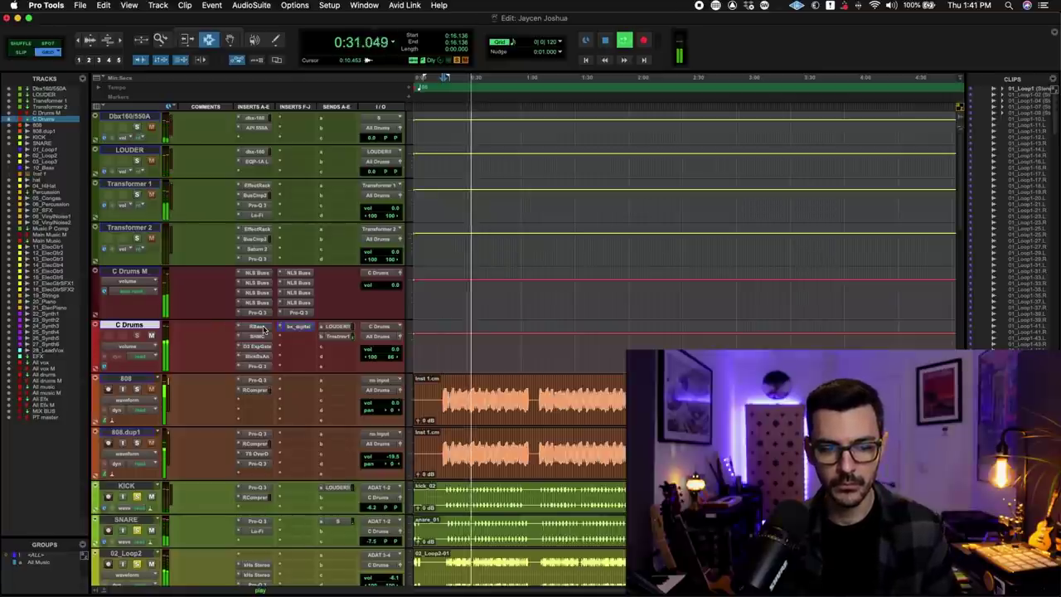
{"action": "key", "text": "space"}
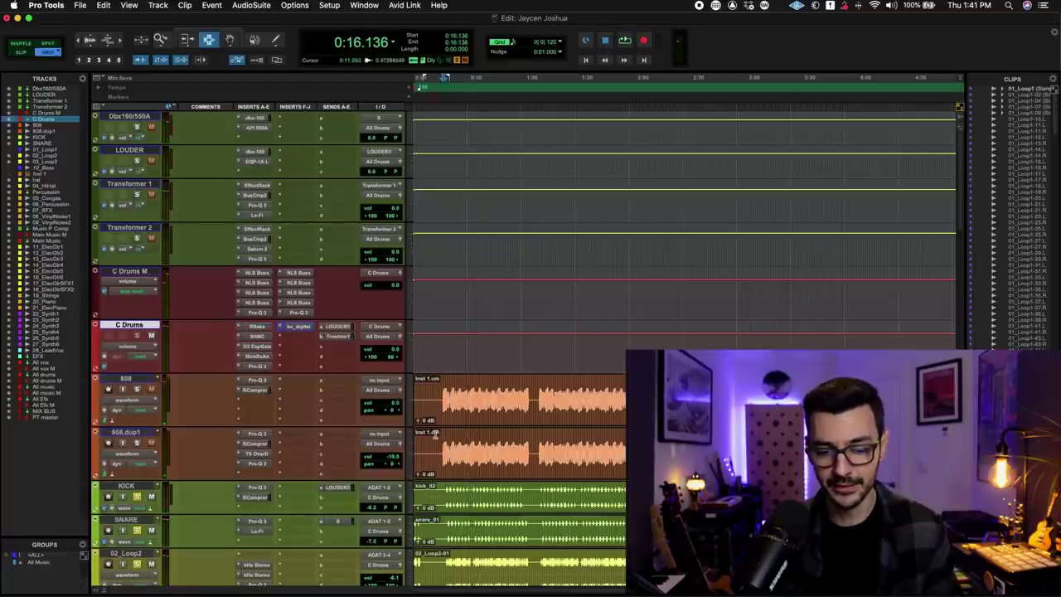
{"action": "left_click", "coordinate": [446, 488]}
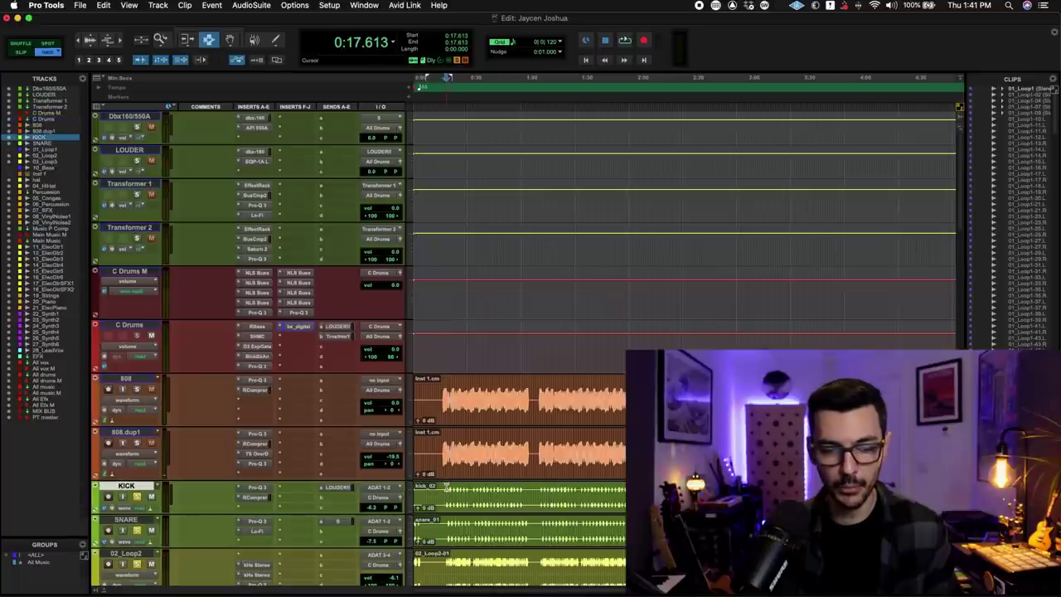
Step: Play the drums and compare the C Drums track's Black Box HG-2 bypassed and active
{"action": "left_click", "coordinate": [257, 356]}
{"action": "left_click_drag", "start_coordinate": [409, 55], "coordinate": [407, 56]}
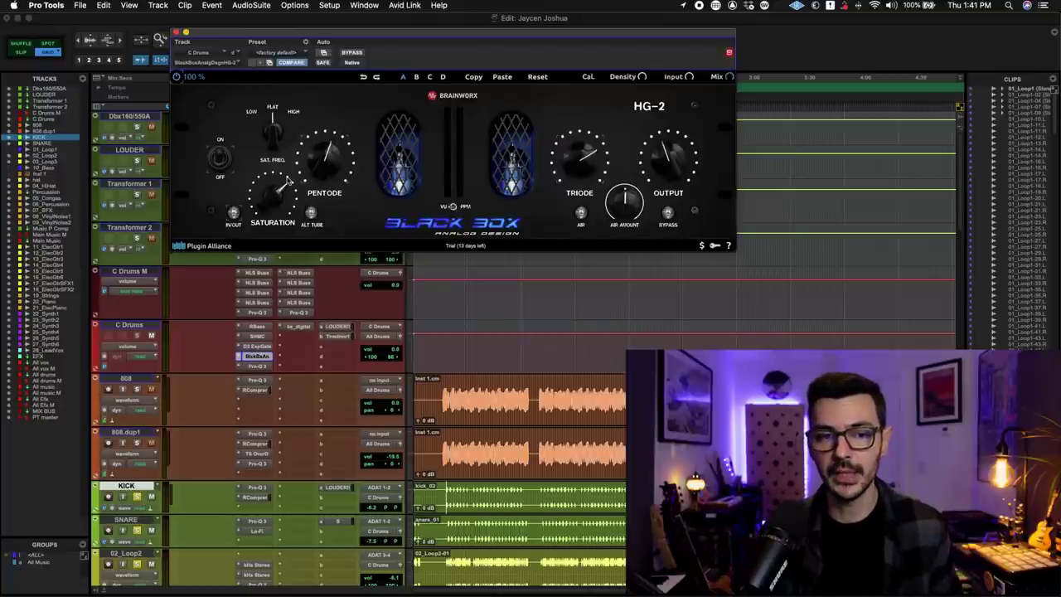
{"action": "key", "text": "space"}
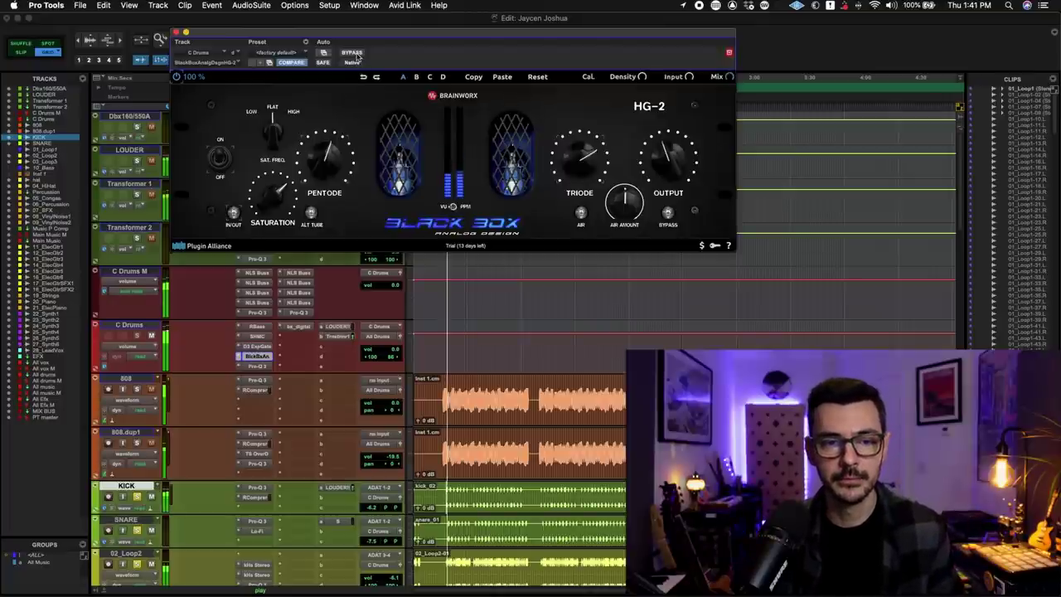
{"action": "left_click", "coordinate": [354, 53]}
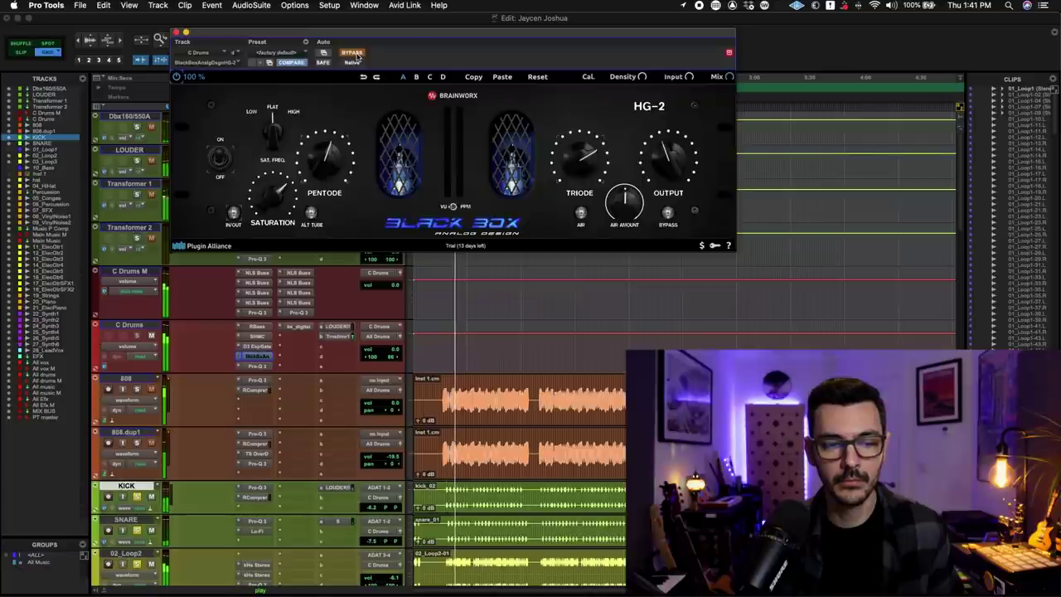
{"action": "left_click", "coordinate": [355, 53]}
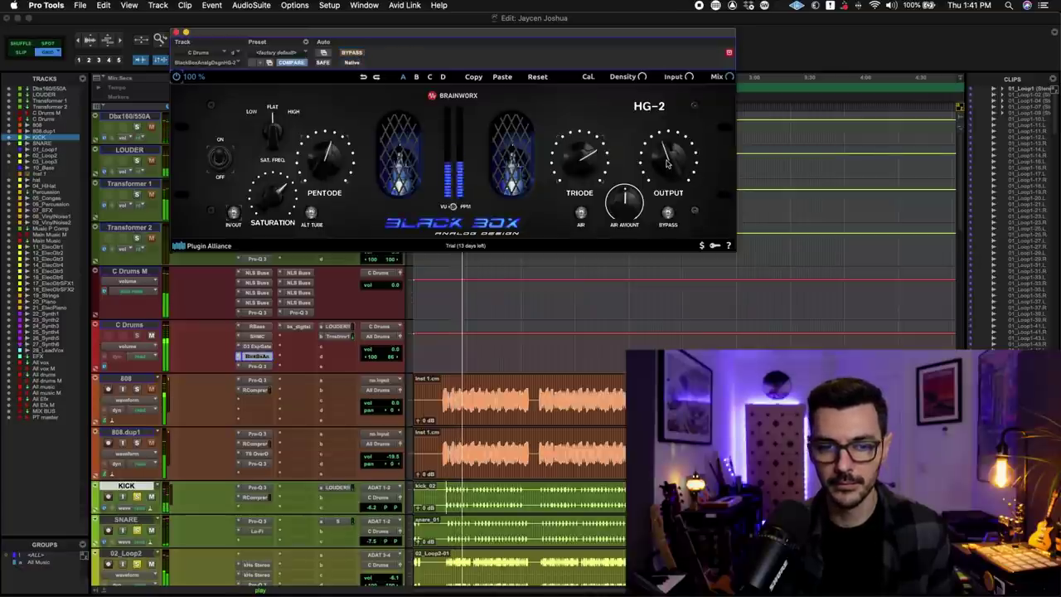
{"action": "left_click", "coordinate": [176, 33]}
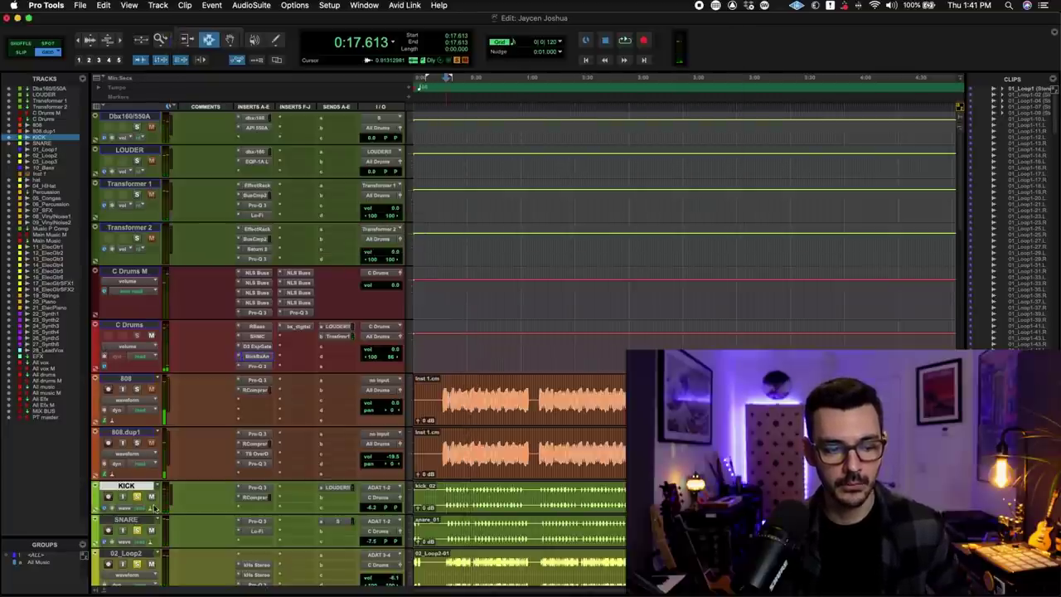
Step: Select the drum tracks from KICK through 04_HiHat and play the drums from 0:17.613
{"action": "scroll", "coordinate": [149, 546], "scroll_direction": "down", "scroll_amount": 3}
{"action": "scroll", "coordinate": [157, 497], "scroll_direction": "down", "scroll_amount": 4}
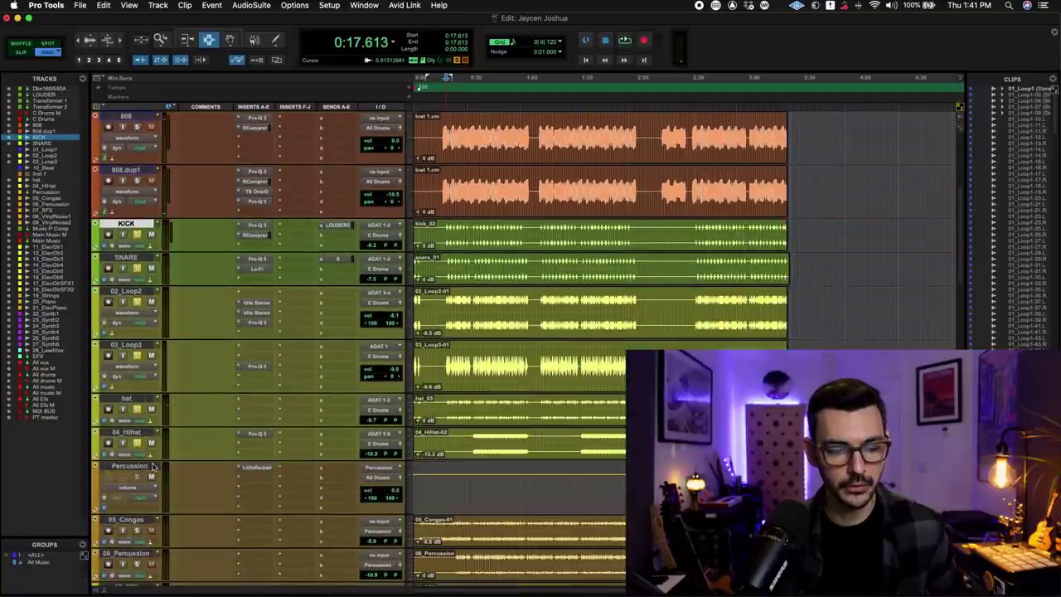
{"action": "left_click", "coordinate": [147, 434], "text": "shift"}
{"action": "scroll", "coordinate": [279, 336], "scroll_direction": "up", "scroll_amount": 7}
{"action": "key", "text": "space"}
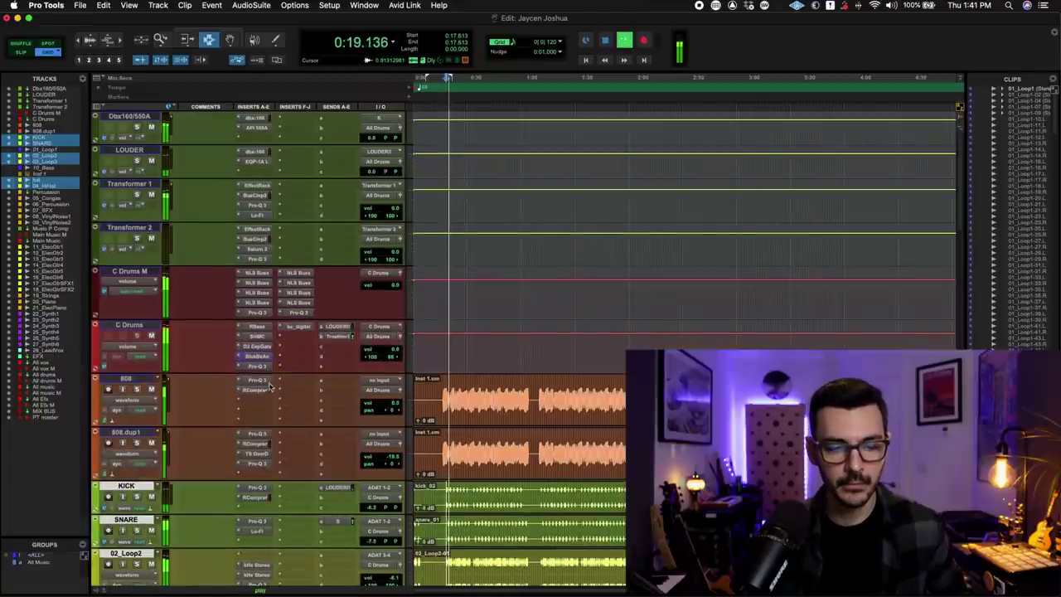
Step: Select the C Drums track, audition the drums with all its inserts bypassed, and stop playback
{"action": "left_click", "coordinate": [145, 326]}
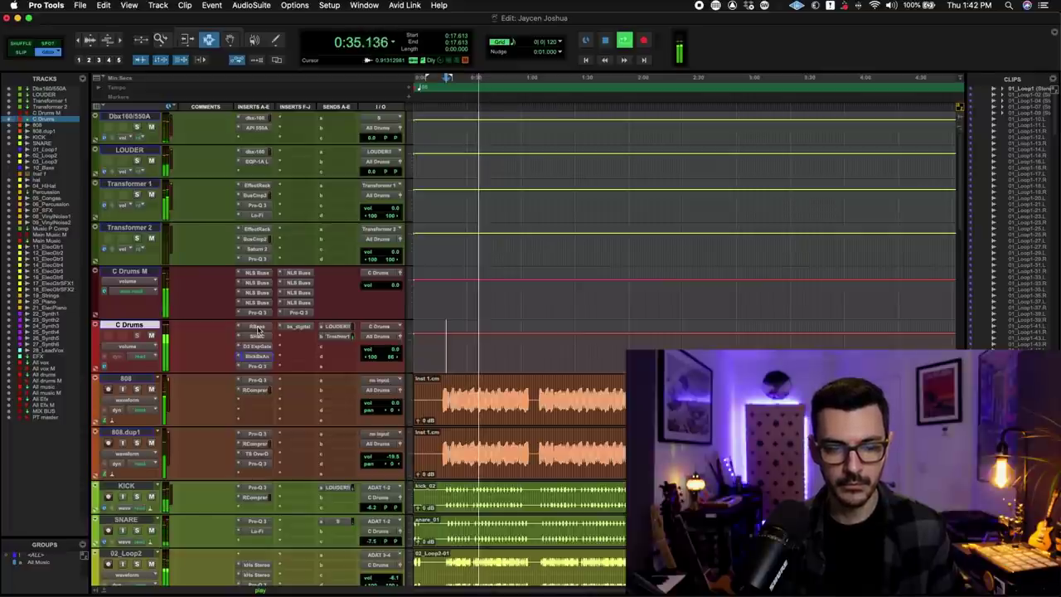
{"action": "left_click", "coordinate": [258, 331]}
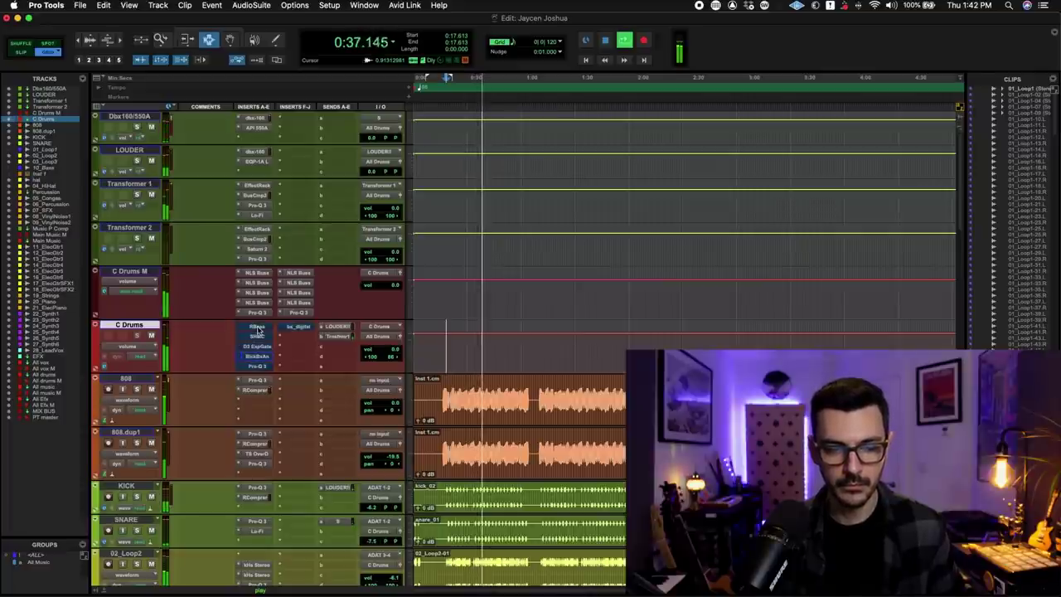
{"action": "key", "text": "space"}
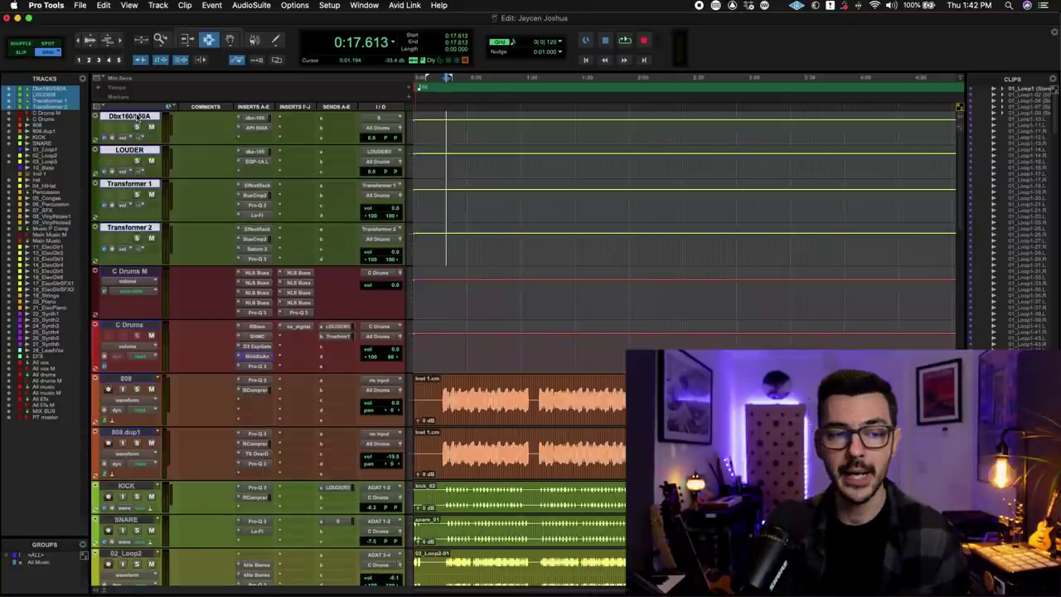
Step: Examine the settings of the dbx-160 and API 550A inserts on the Dbx160/550A track
{"action": "left_click", "coordinate": [252, 118]}
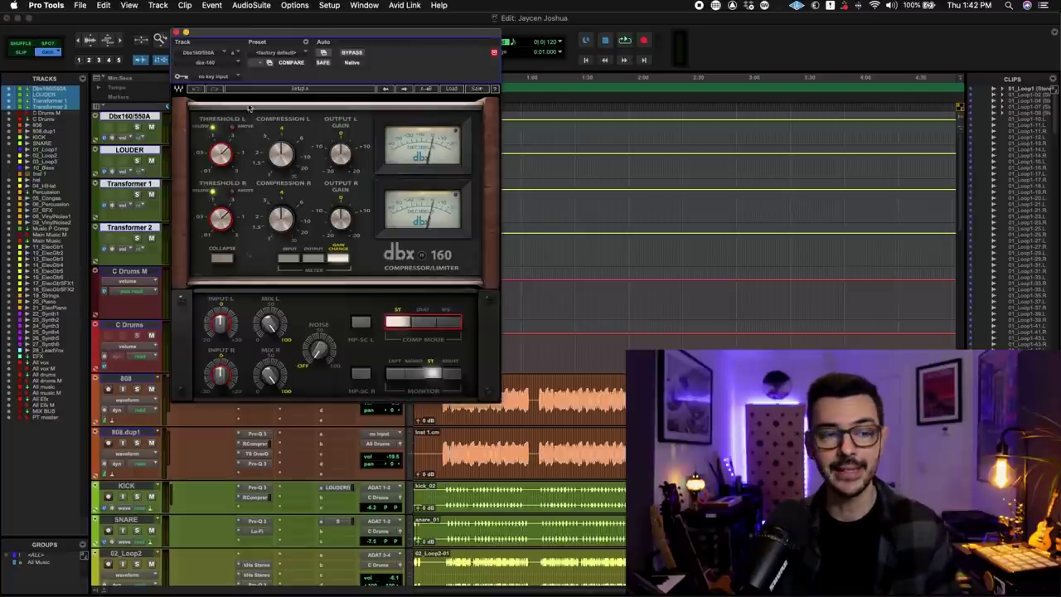
{"action": "left_click", "coordinate": [176, 33]}
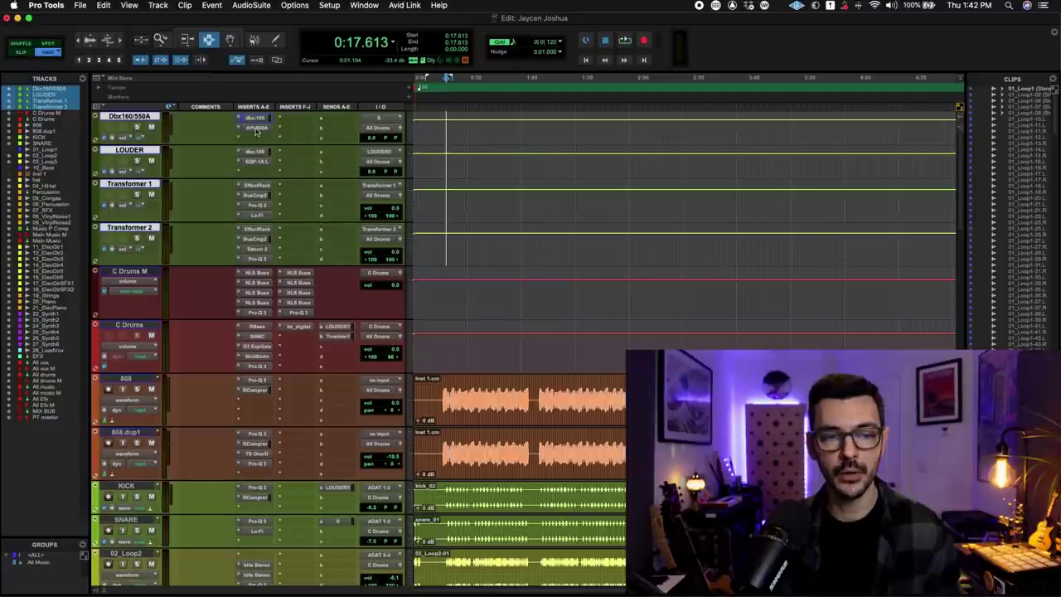
{"action": "left_click", "coordinate": [255, 126]}
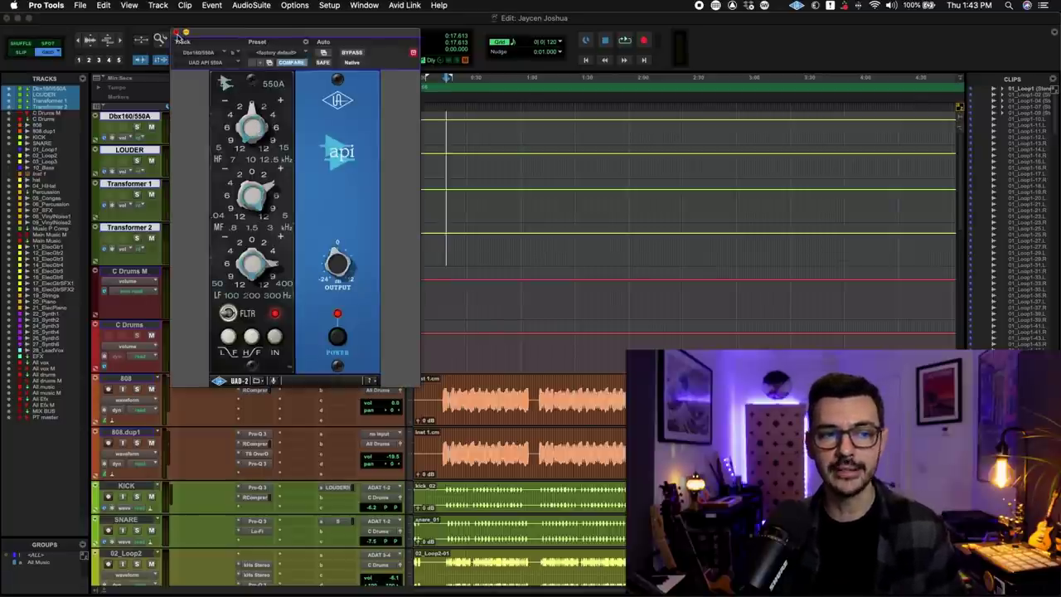
{"action": "left_click", "coordinate": [177, 33]}
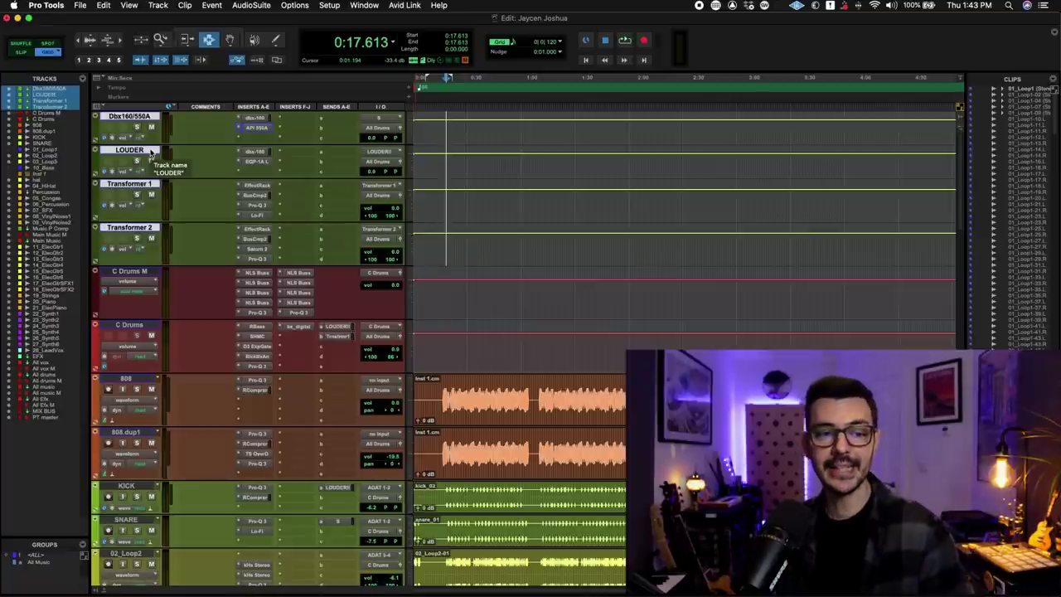
Step: Examine the settings of the dbx-160 compressor and Pultec EQP-1A equalizer on the LOUDER track
{"action": "left_click", "coordinate": [259, 152]}
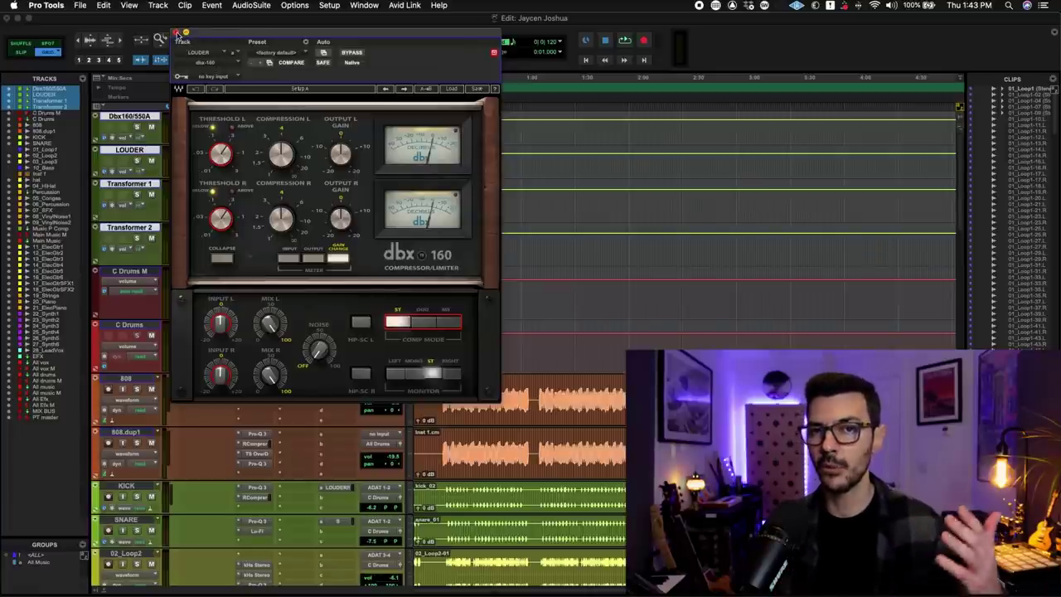
{"action": "left_click", "coordinate": [176, 34]}
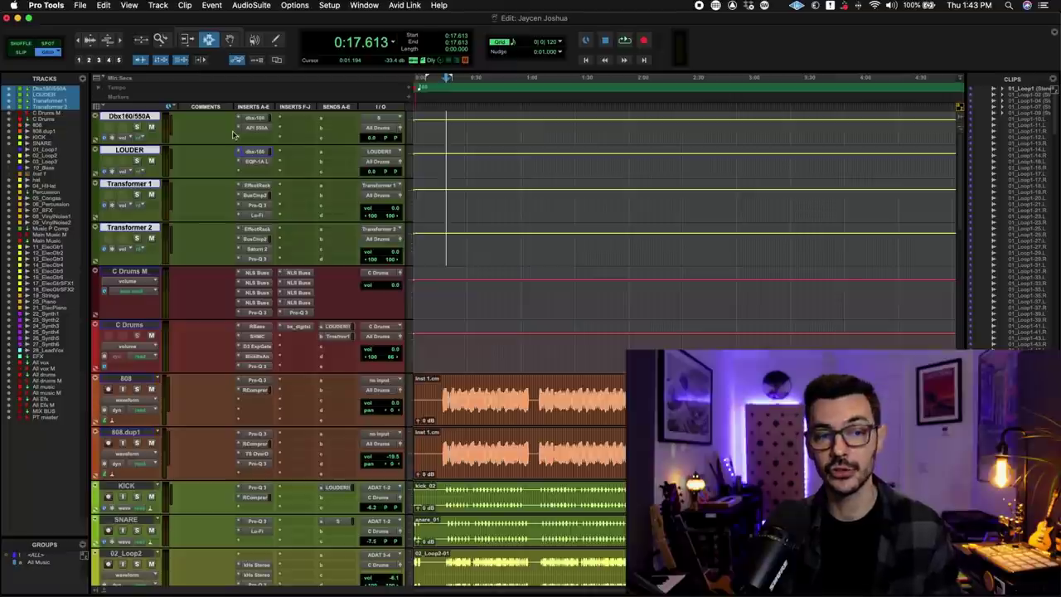
{"action": "left_click", "coordinate": [255, 166]}
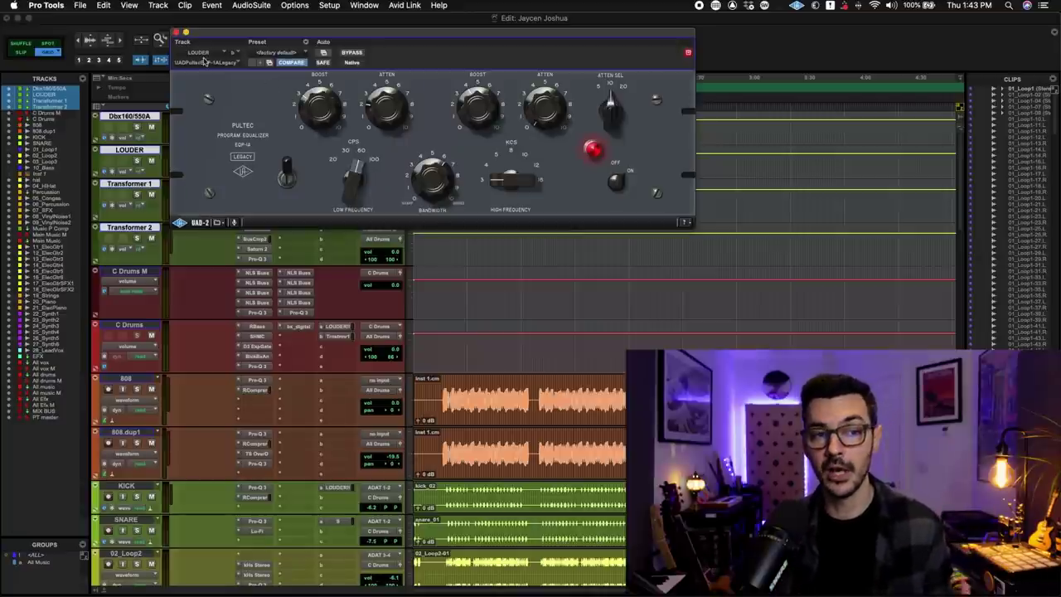
{"action": "left_click", "coordinate": [176, 33]}
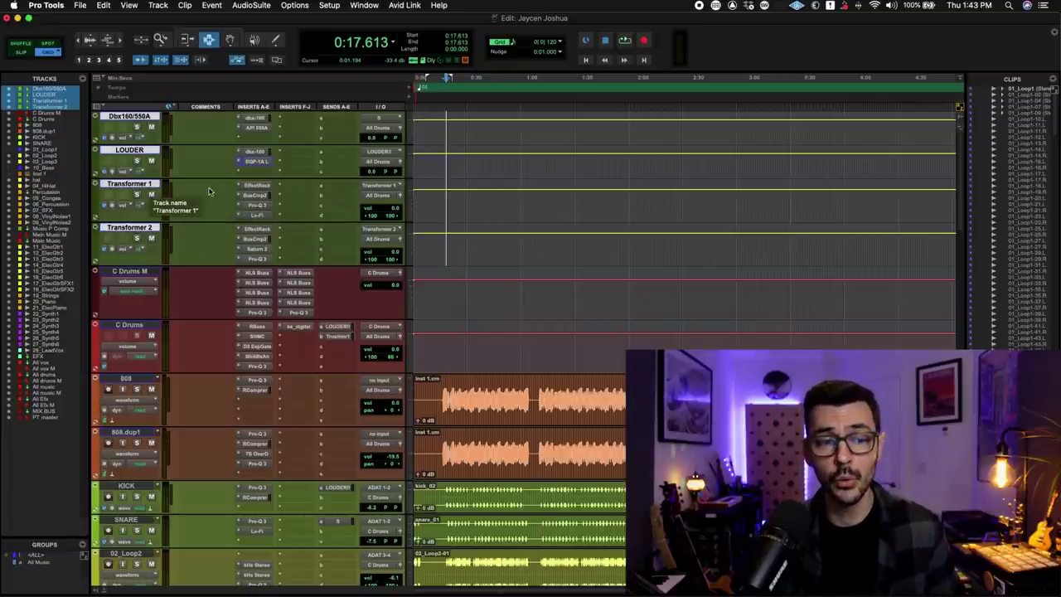
Step: Examine the Effect Rack's Decapitator and the Bus Compressor 2, including its threshold, on the Transformer 1 track
{"action": "left_click", "coordinate": [253, 185]}
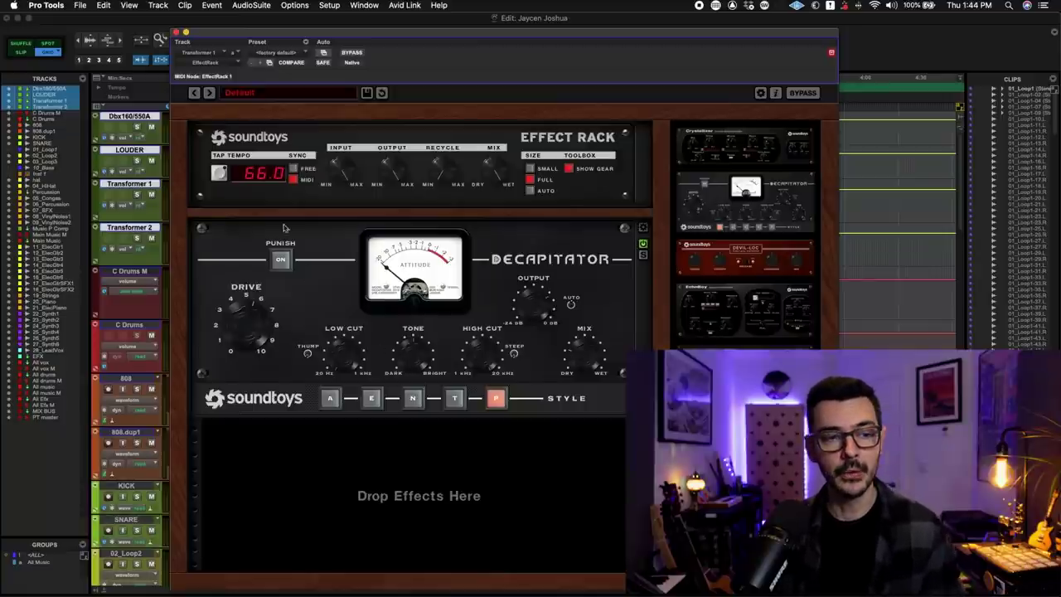
{"action": "left_click", "coordinate": [175, 33]}
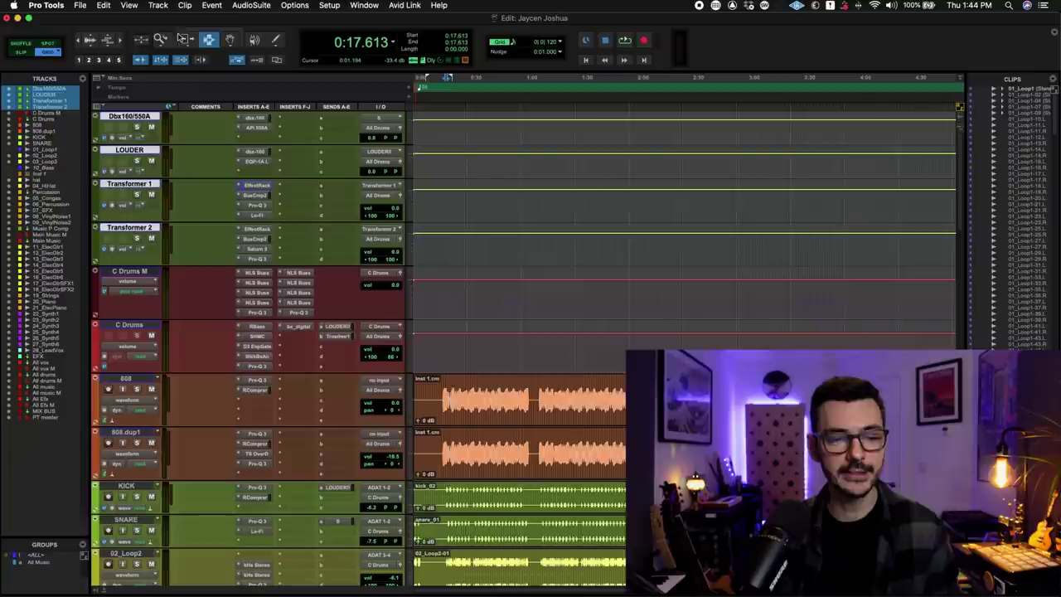
{"action": "left_click", "coordinate": [255, 195]}
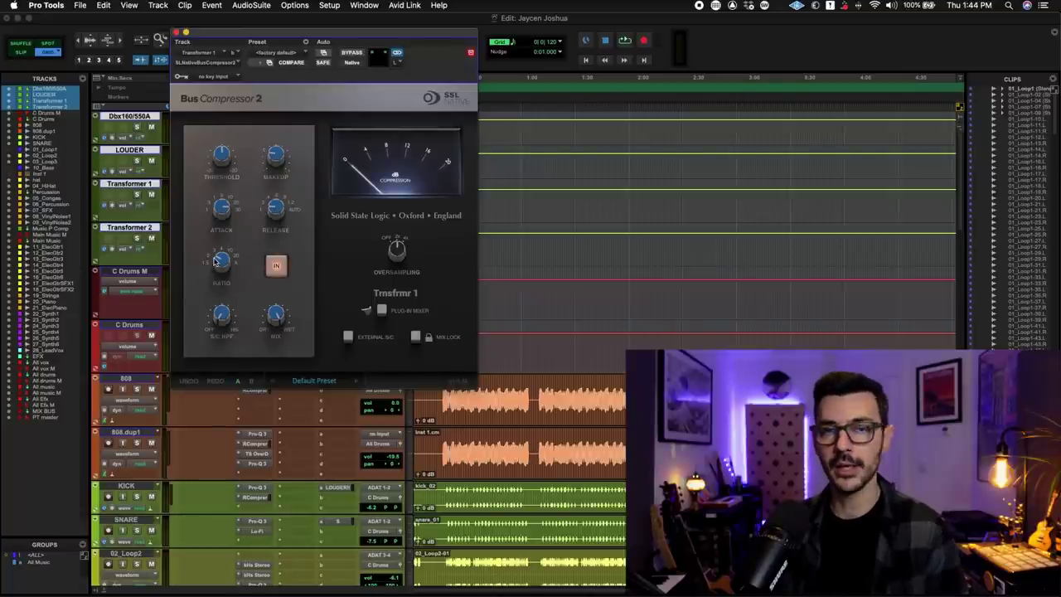
{"action": "mouse_move", "coordinate": [222, 158]}
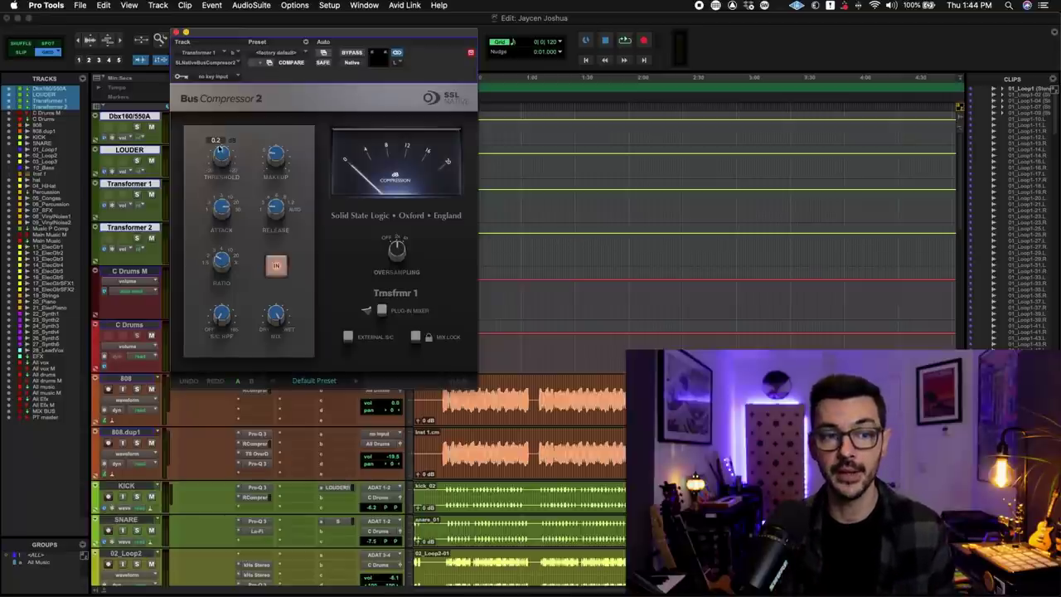
{"action": "left_click", "coordinate": [176, 33]}
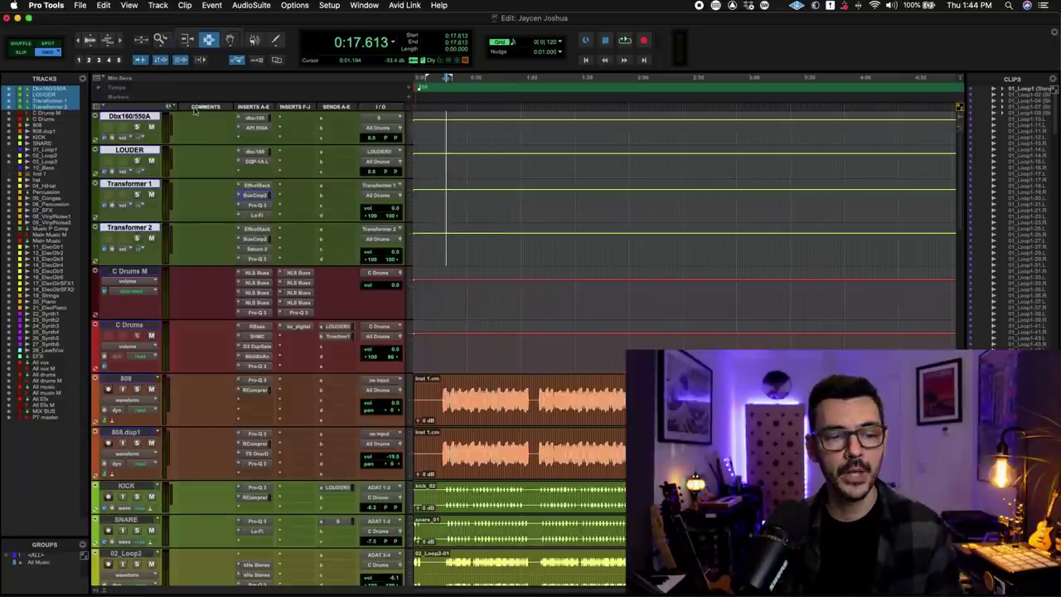
Step: Examine the Pro-Q 3 low-cut band and the Lo-Fi settings on the Transformer 1 track
{"action": "left_click", "coordinate": [255, 206]}
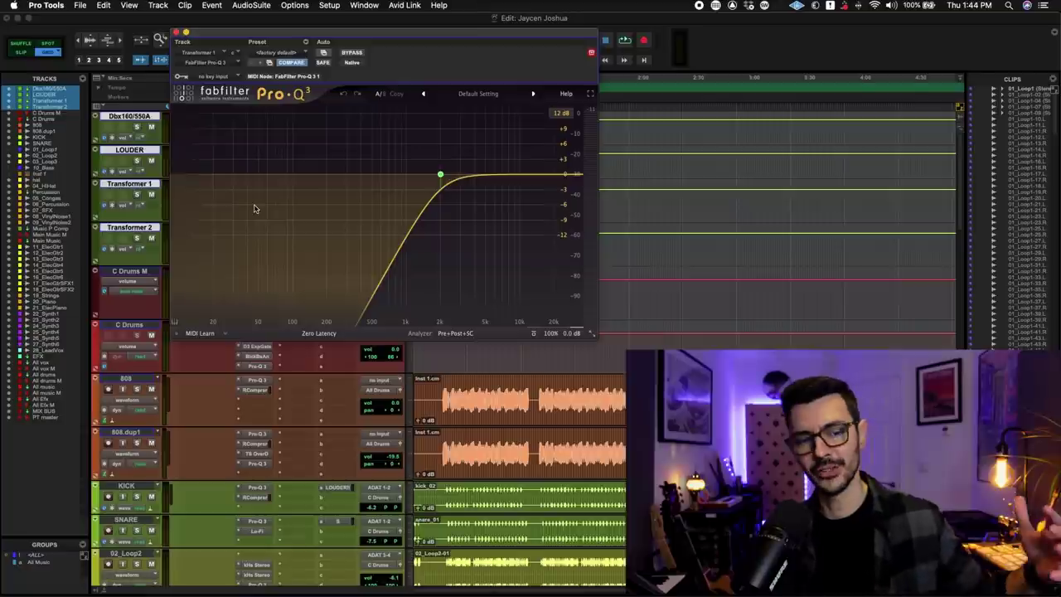
{"action": "mouse_move", "coordinate": [441, 182]}
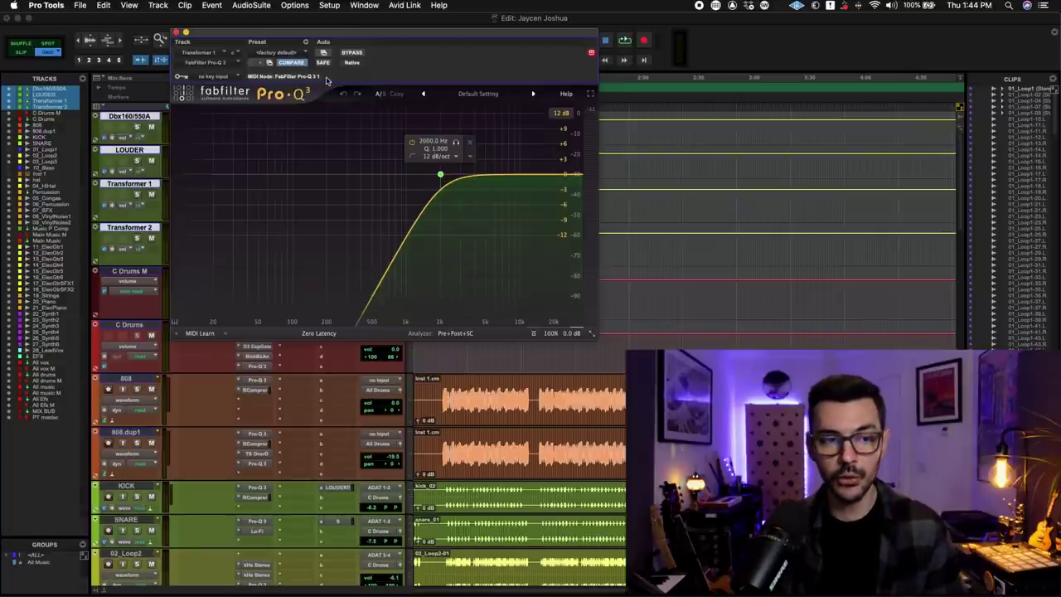
{"action": "left_click", "coordinate": [176, 31]}
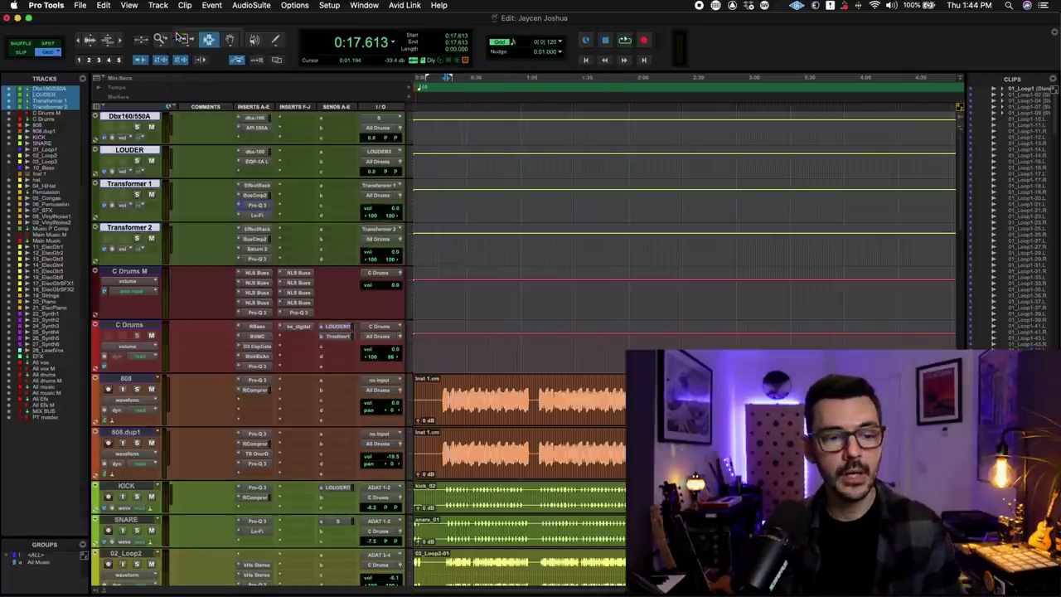
{"action": "left_click", "coordinate": [255, 215]}
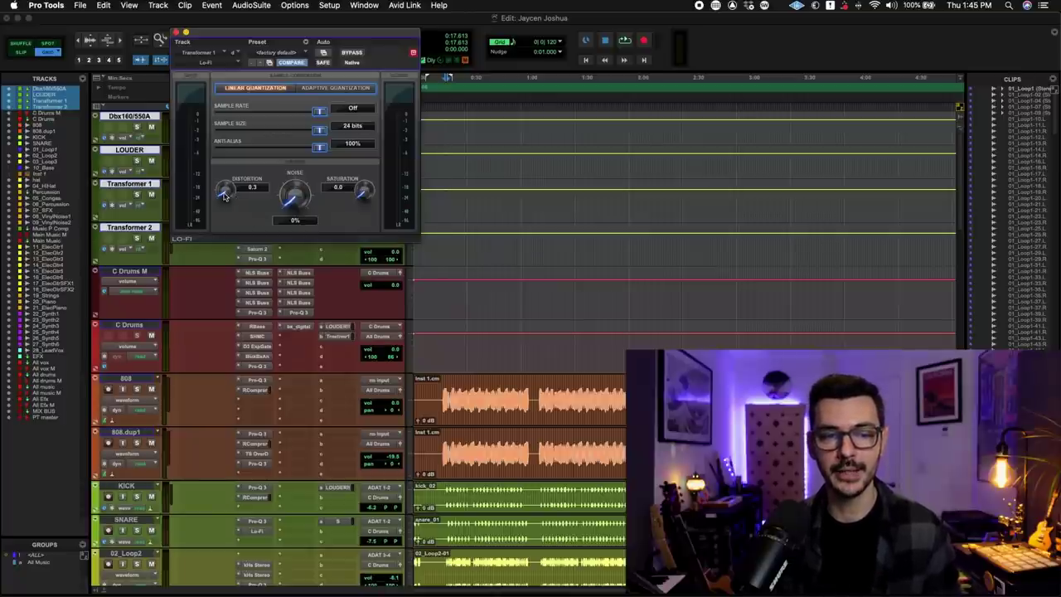
{"action": "left_click", "coordinate": [175, 32]}
Step: Select the Transformer 2 track and examine the settings of its Saturn 2 insert
{"action": "left_click", "coordinate": [148, 229]}
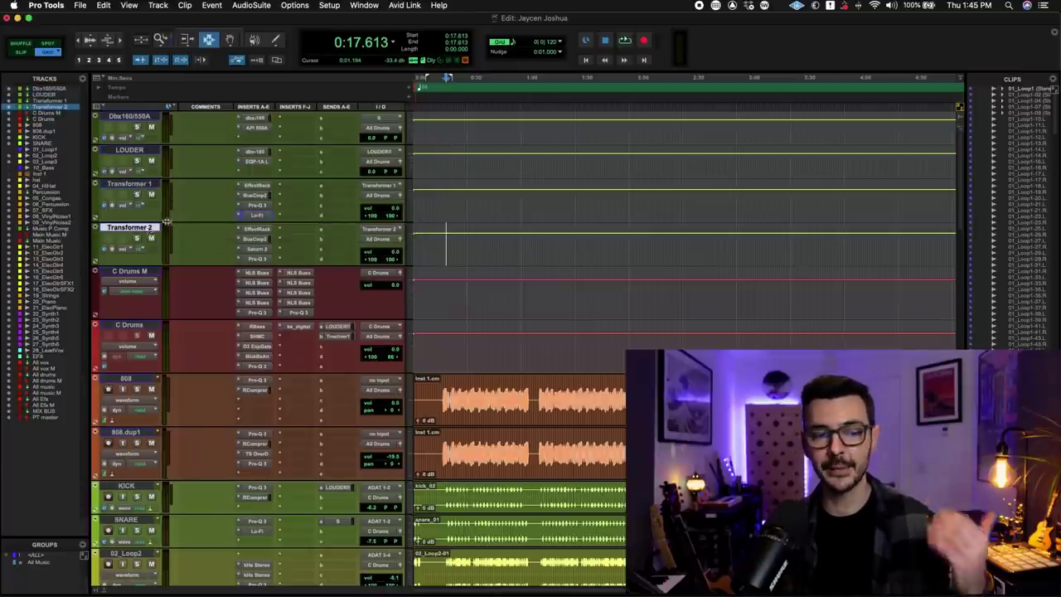
{"action": "left_click", "coordinate": [259, 249]}
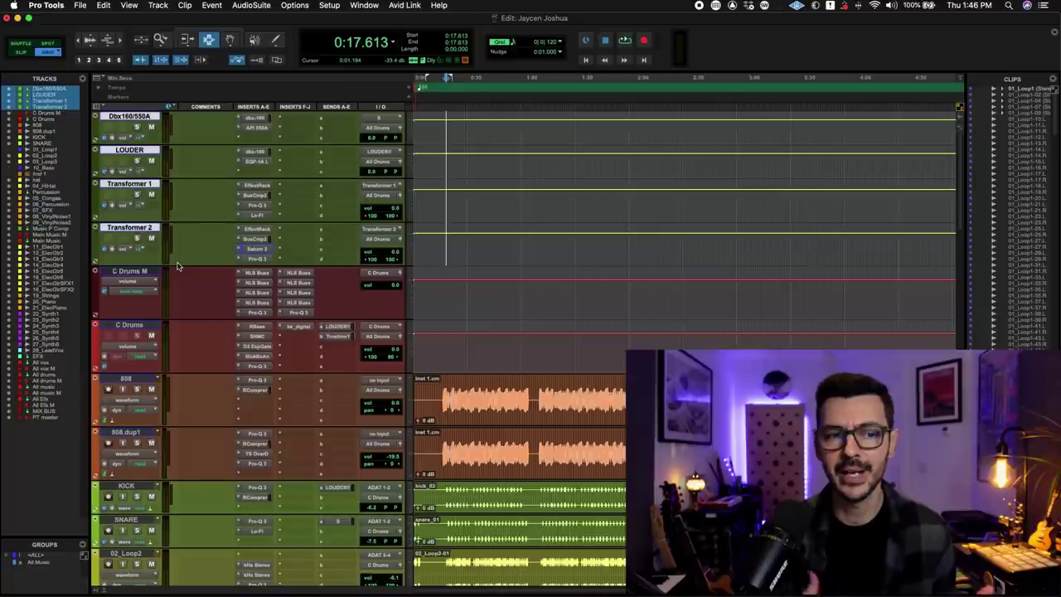
Step: Play the drums and toggle the mute on the four selected parallel tracks to compare the sound, then stop playback
{"action": "key", "text": "space"}
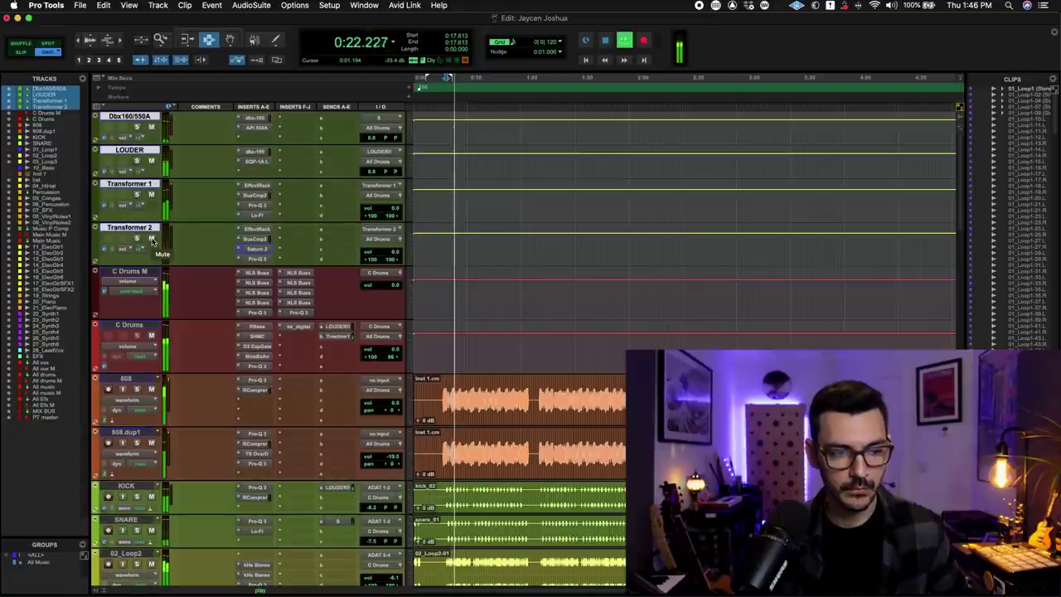
{"action": "left_click", "coordinate": [152, 240], "text": "alt+shift"}
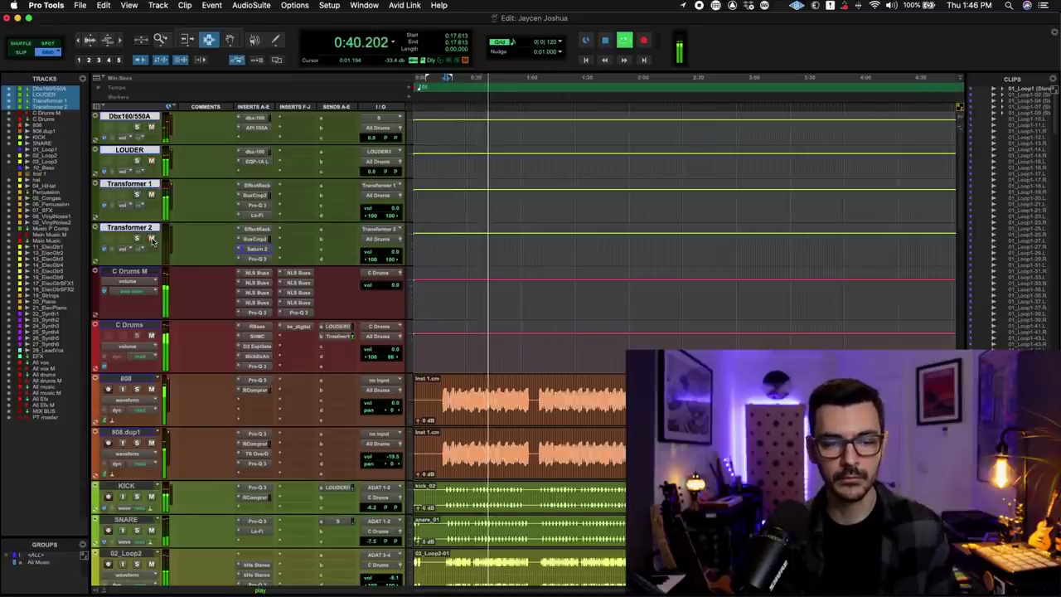
{"action": "key", "text": "space"}
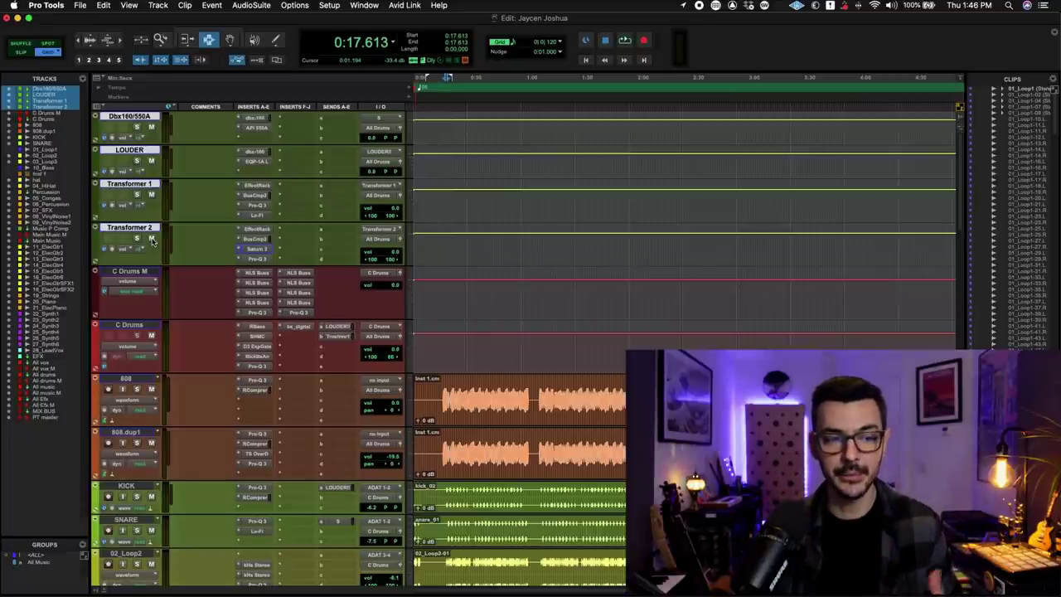
Step: Play the session with the four parallel drum tracks active, and stop playback
{"action": "key", "text": "space"}
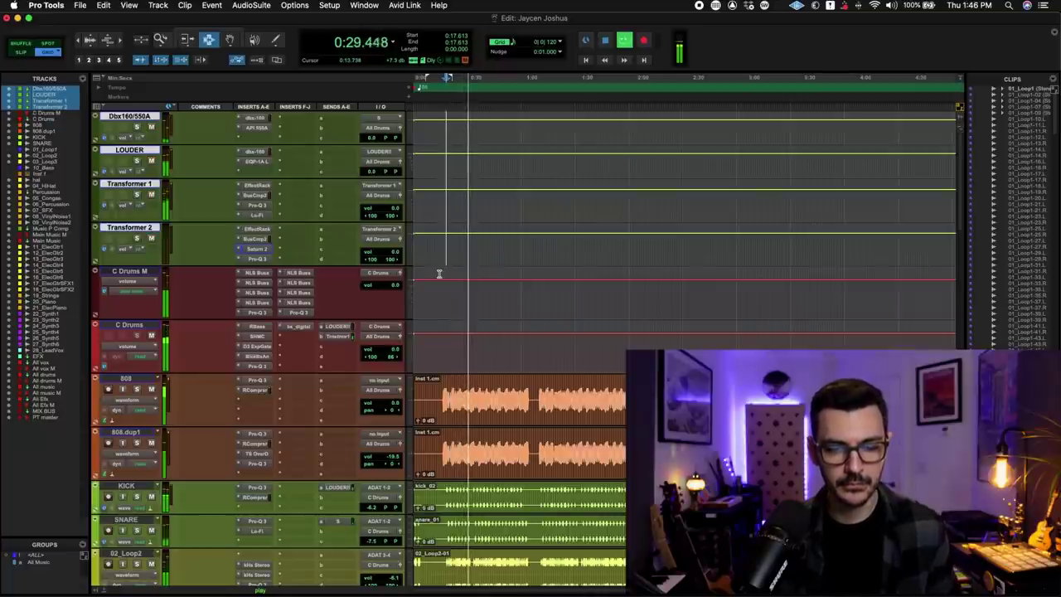
{"action": "key", "text": "space"}
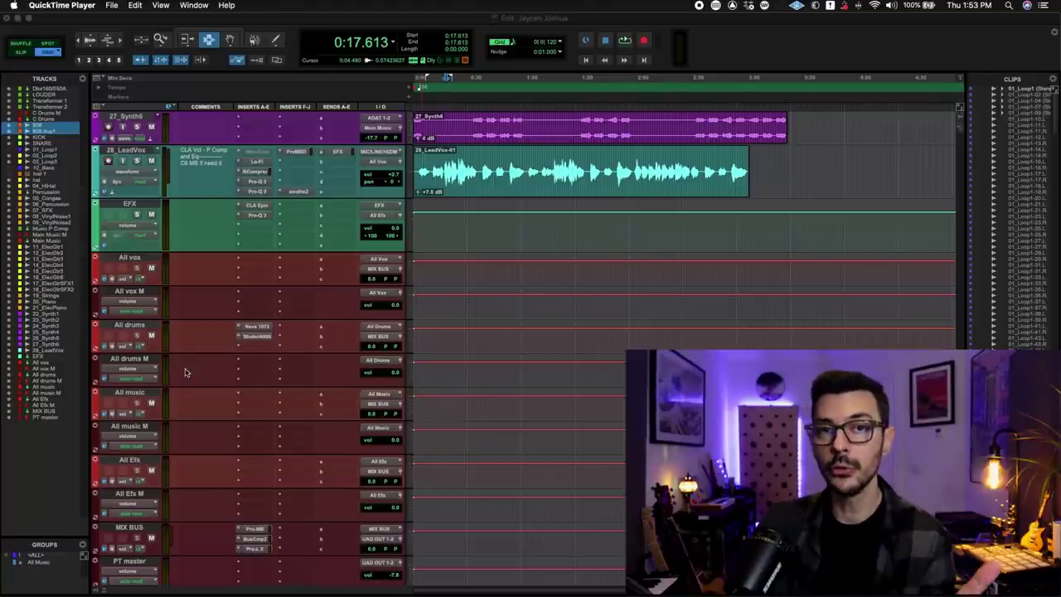
Step: Select the Music P Comp track and examine the settings of its 33609SE compressor and Sie-Q inserts
{"action": "scroll", "coordinate": [185, 372], "scroll_direction": "up", "scroll_amount": 20}
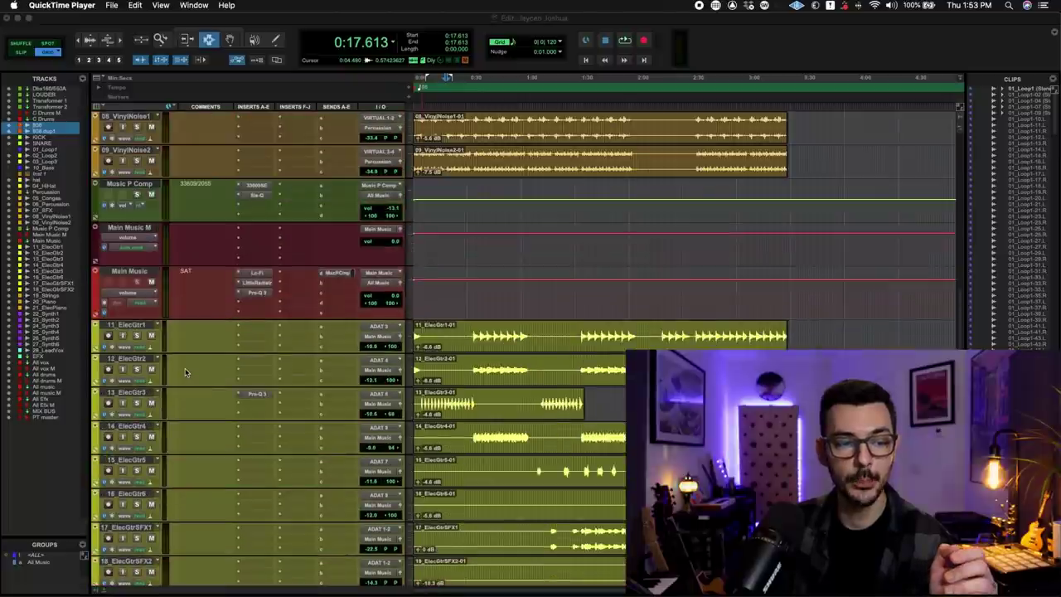
{"action": "scroll", "coordinate": [185, 368], "scroll_direction": "up", "scroll_amount": 2}
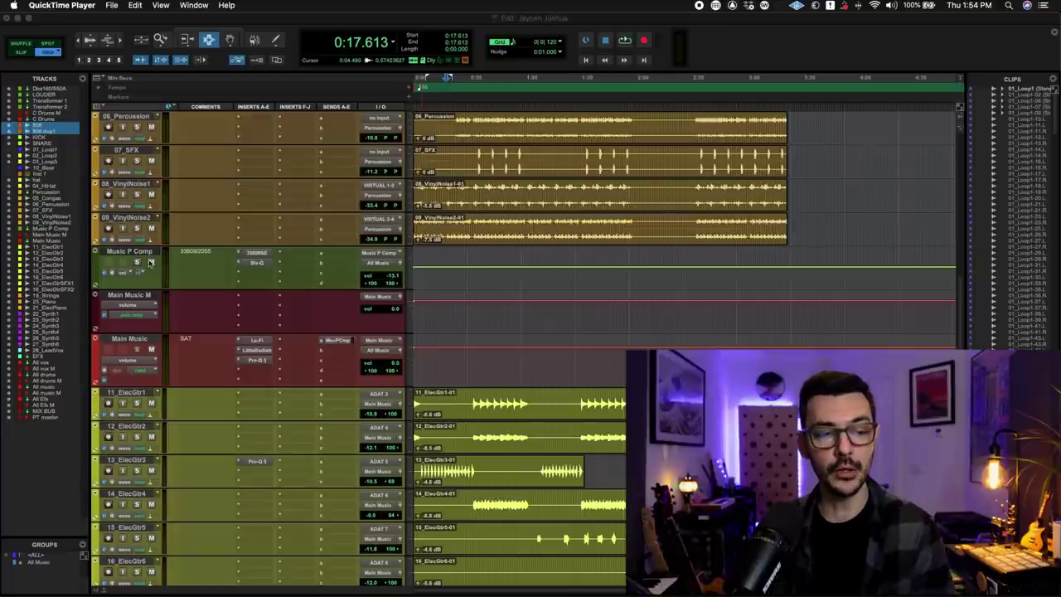
{"action": "left_click", "coordinate": [149, 257]}
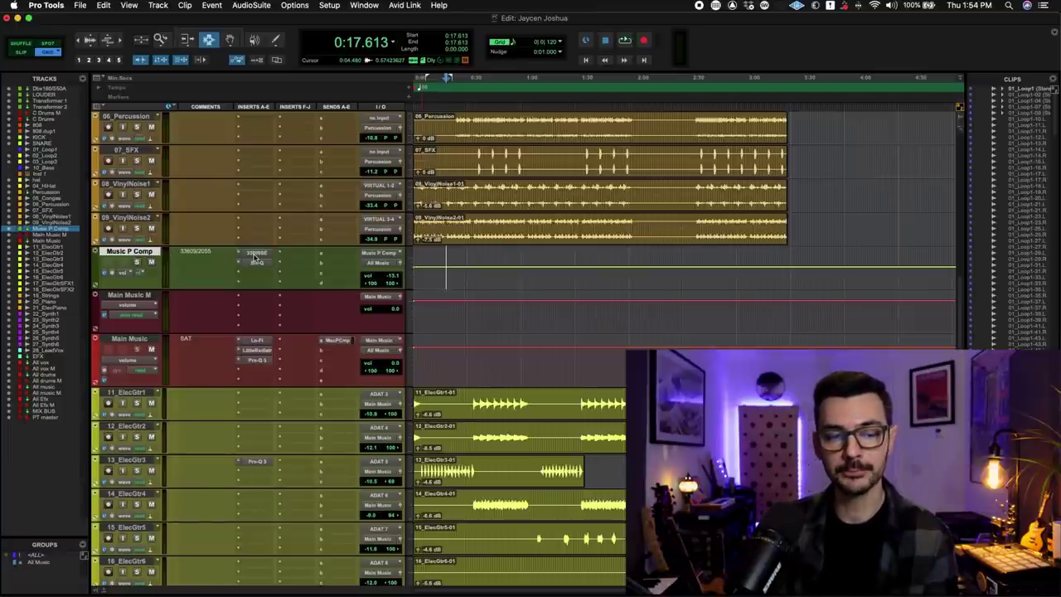
{"action": "left_click", "coordinate": [257, 253]}
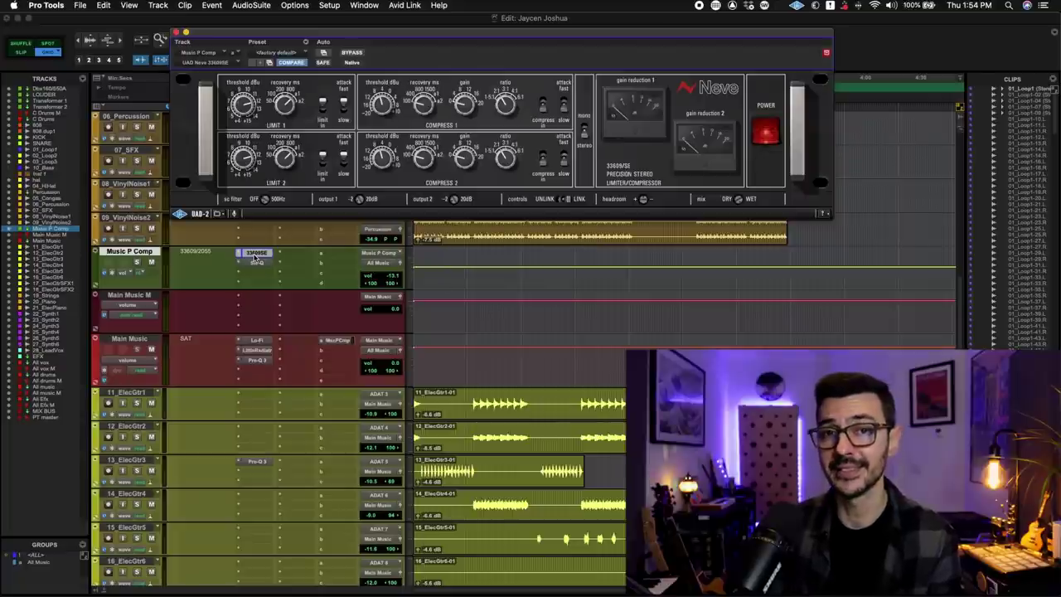
{"action": "left_click", "coordinate": [256, 264]}
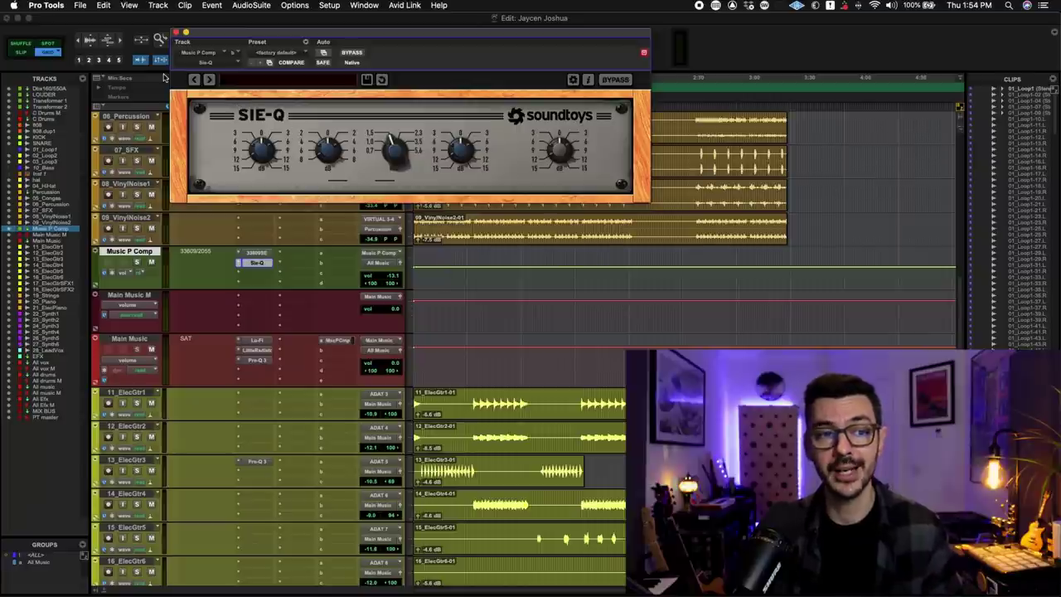
{"action": "left_click", "coordinate": [176, 33]}
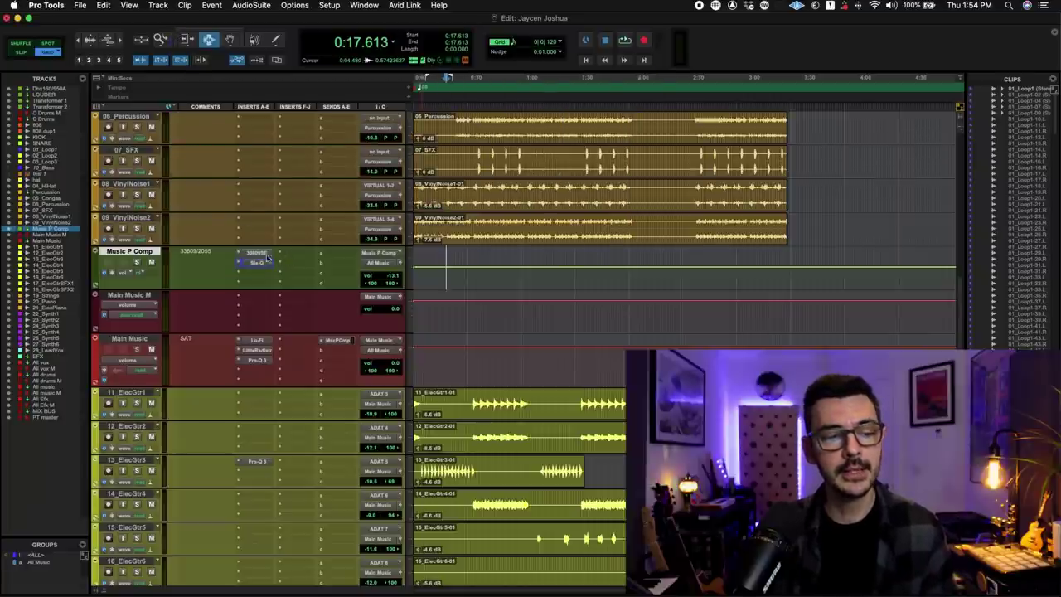
Step: Select all music tracks from 11_ElecGtr1 through 27_Synth6 and solo them together
{"action": "scroll", "coordinate": [212, 254], "scroll_direction": "up", "scroll_amount": 1}
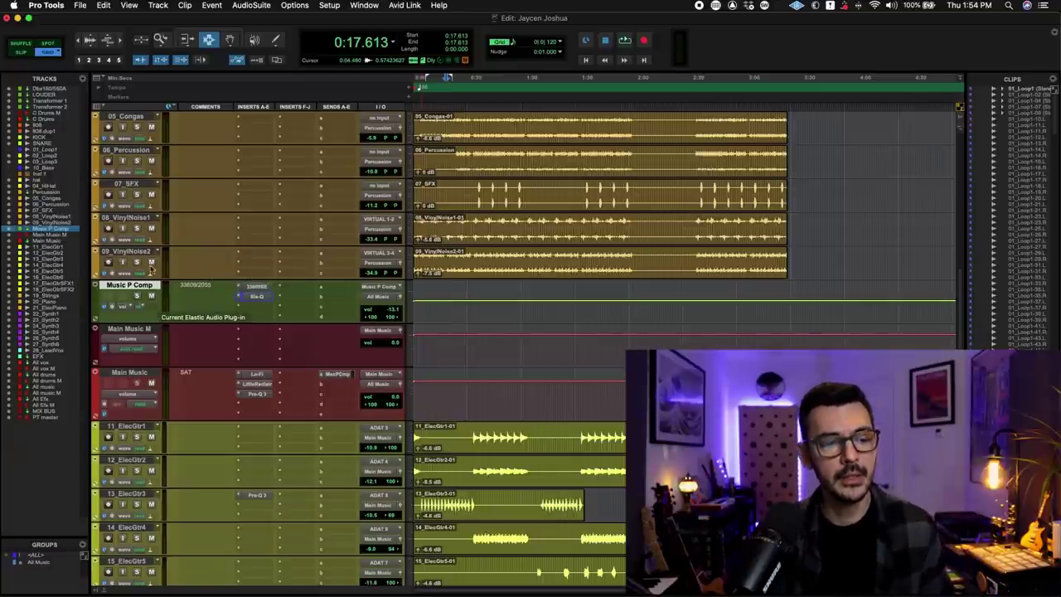
{"action": "left_click", "coordinate": [128, 425]}
{"action": "scroll", "coordinate": [198, 425], "scroll_direction": "down", "scroll_amount": 5}
{"action": "scroll", "coordinate": [197, 425], "scroll_direction": "down", "scroll_amount": 7}
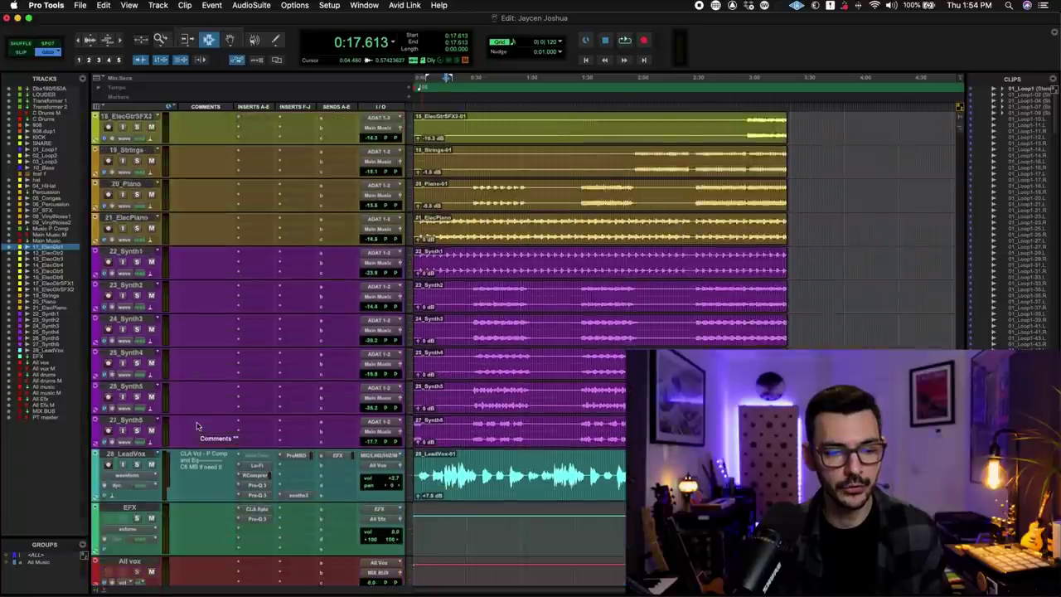
{"action": "left_click", "coordinate": [132, 387], "text": "shift"}
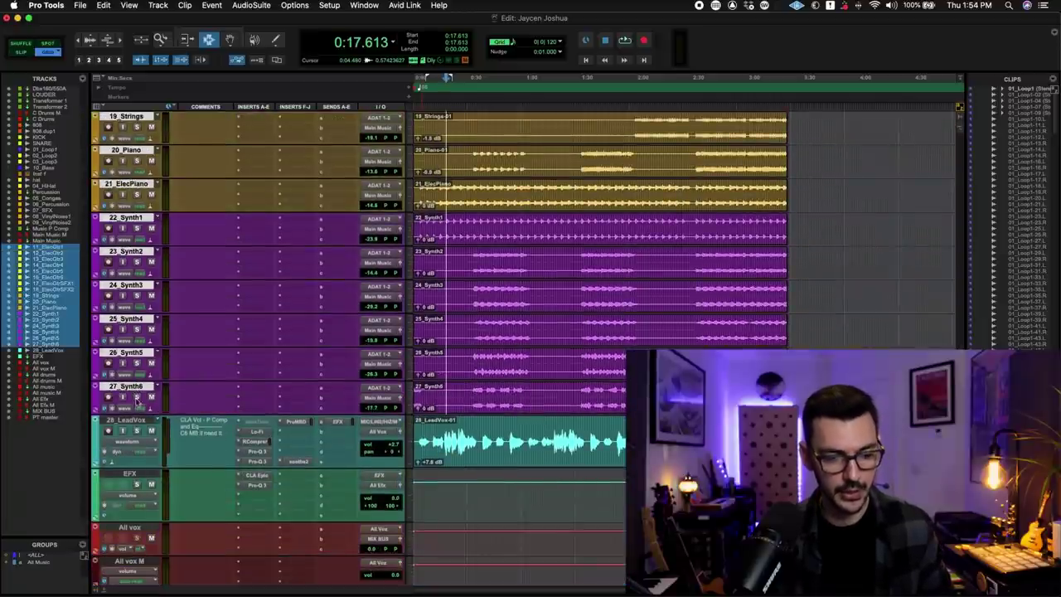
{"action": "left_click", "coordinate": [137, 397]}
Step: Solo the Music P Comp track during playback and watch its 33609SE gain reduction meters, then stop playback
{"action": "scroll", "coordinate": [174, 301], "scroll_direction": "up", "scroll_amount": 12}
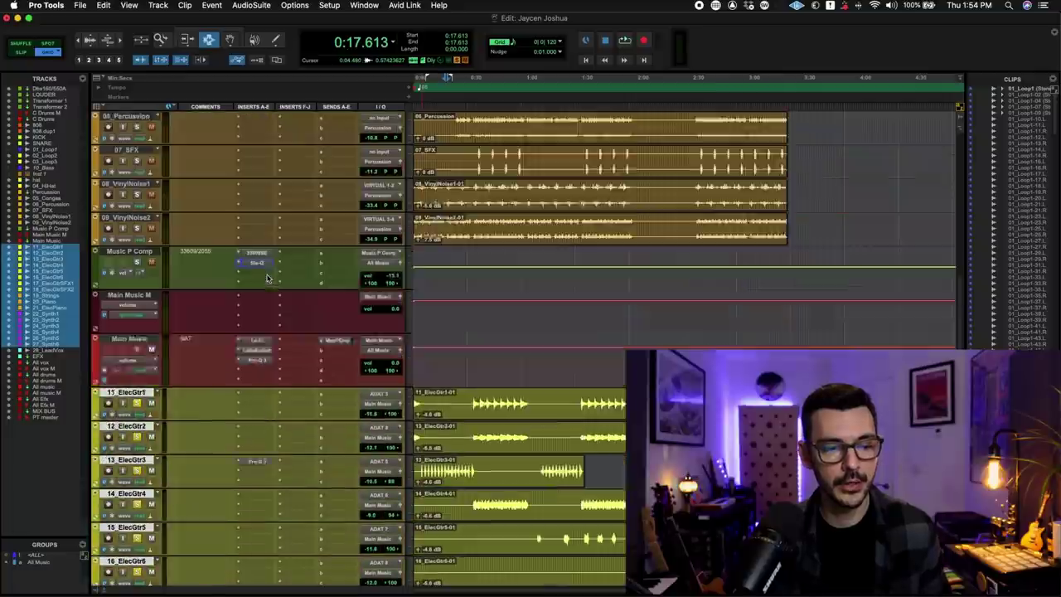
{"action": "key", "text": "space"}
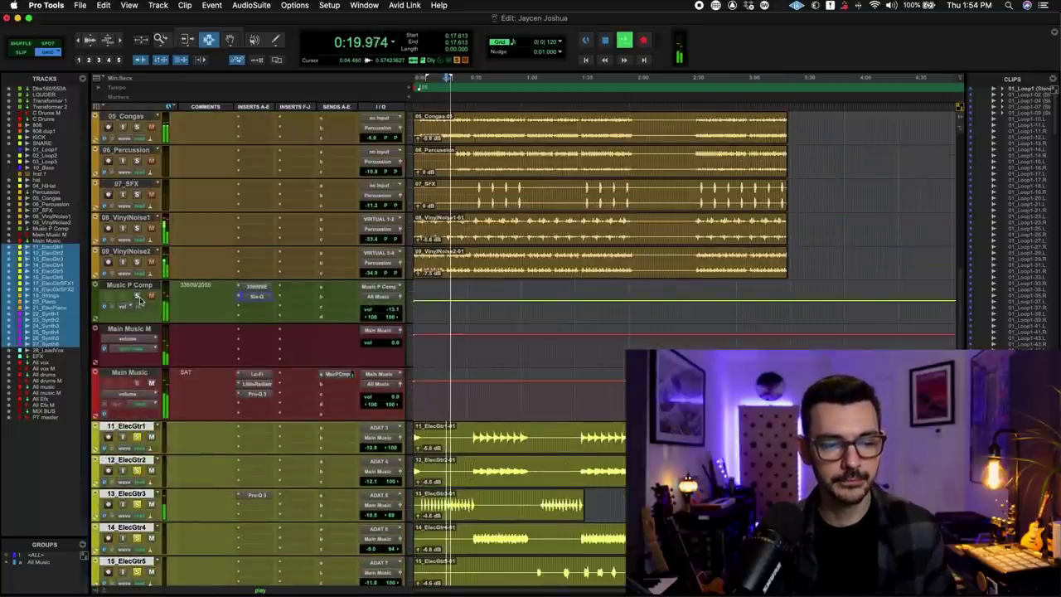
{"action": "left_click", "coordinate": [138, 297]}
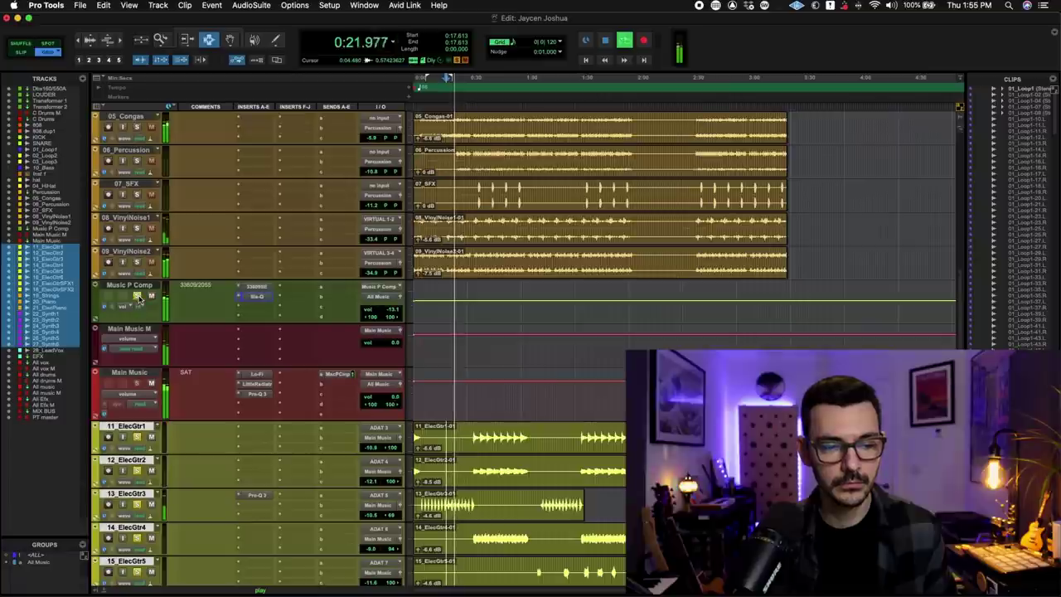
{"action": "left_click", "coordinate": [256, 286]}
{"action": "left_click_drag", "start_coordinate": [466, 33], "coordinate": [392, 31]}
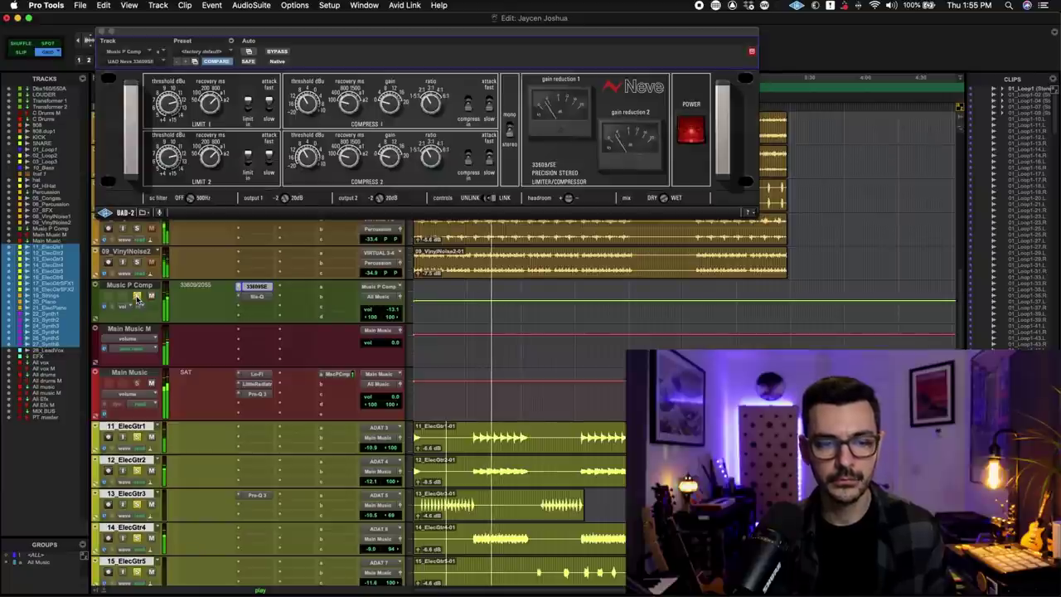
{"action": "key", "text": "space"}
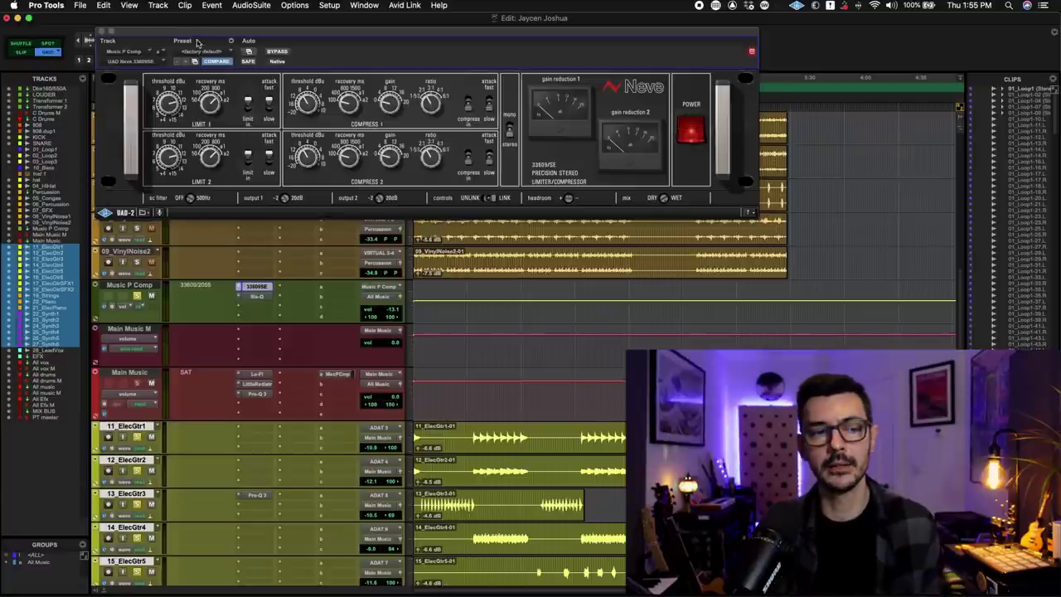
{"action": "left_click", "coordinate": [100, 32]}
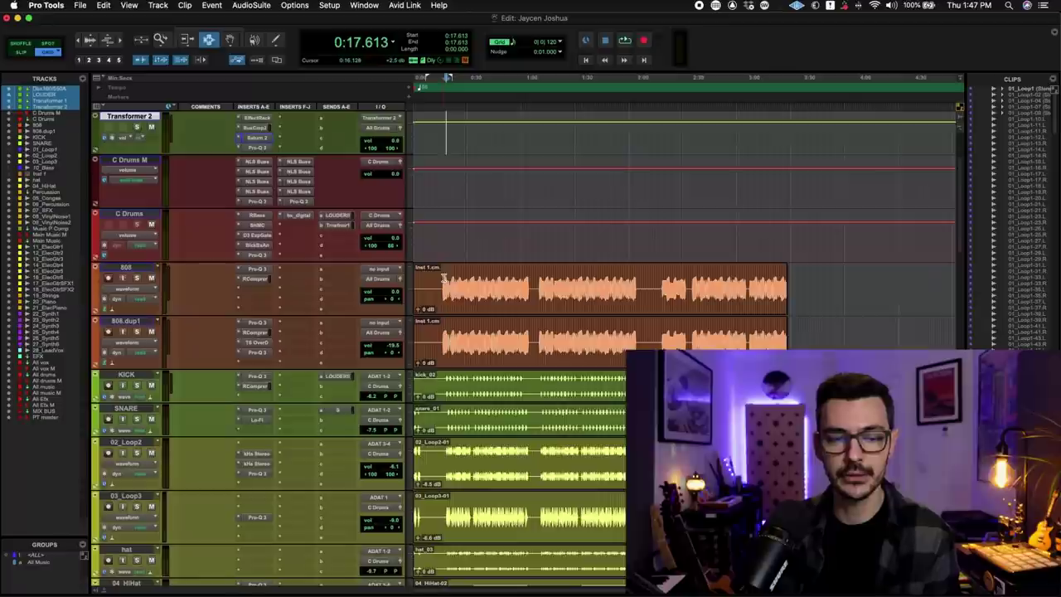
Step: Select the 808 track and examine its Pro-Q 3 filter bands and RCompressor settings
{"action": "left_click", "coordinate": [154, 267]}
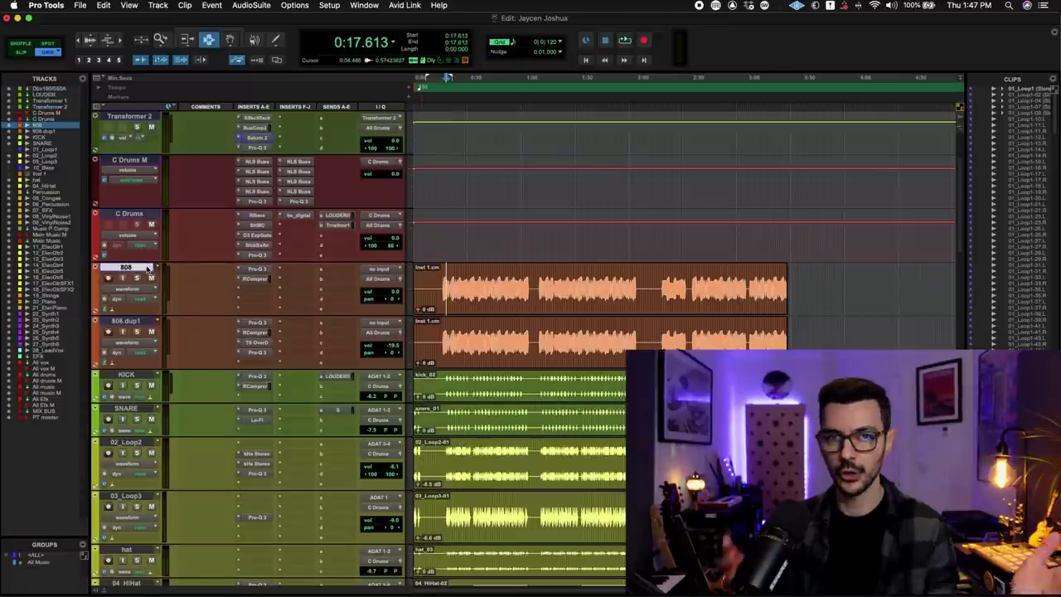
{"action": "left_click", "coordinate": [152, 321]}
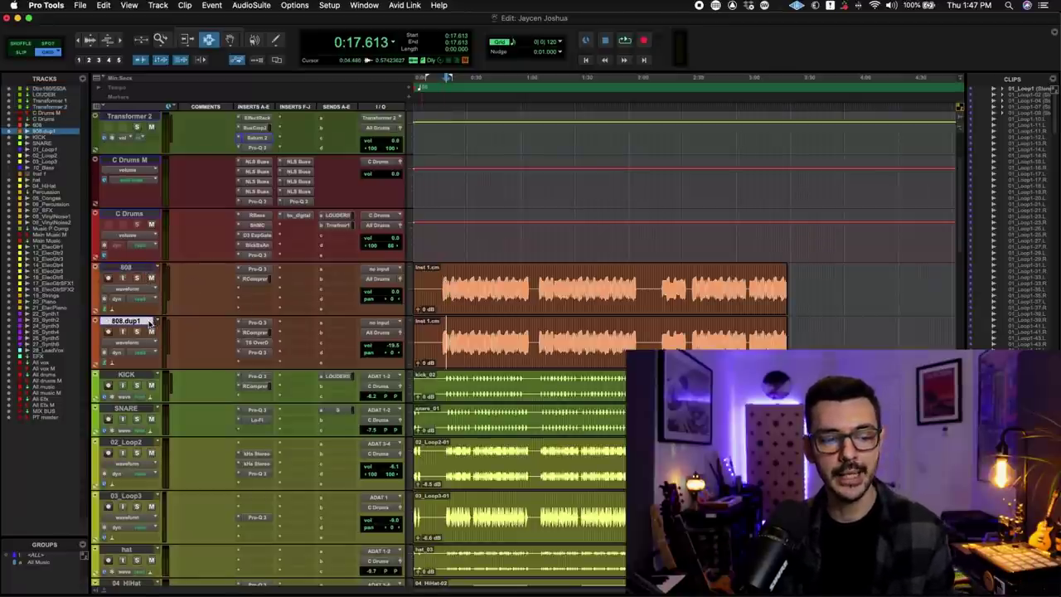
{"action": "left_click", "coordinate": [146, 271]}
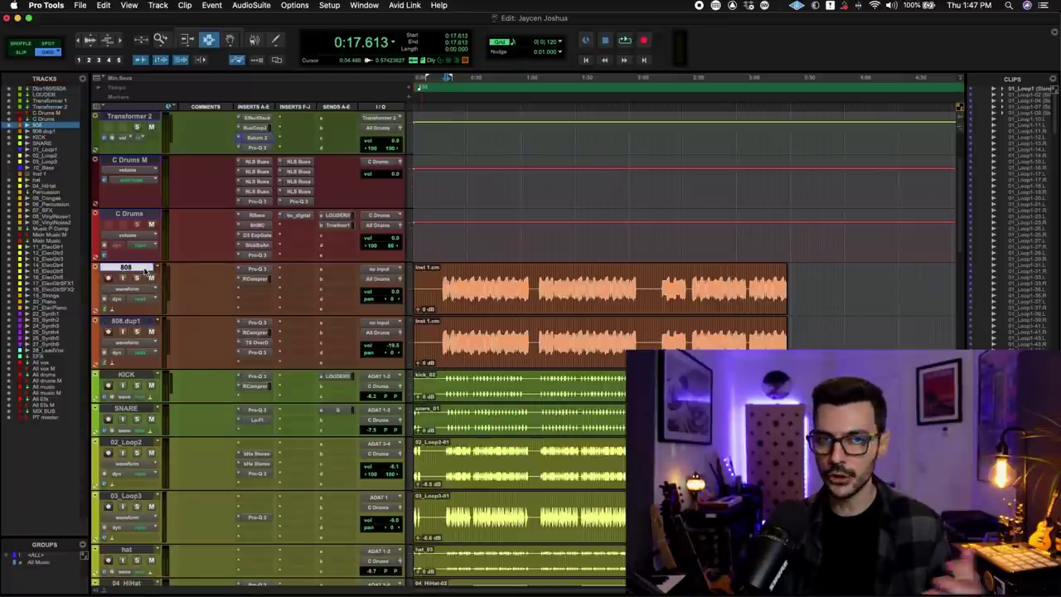
{"action": "left_click", "coordinate": [254, 268]}
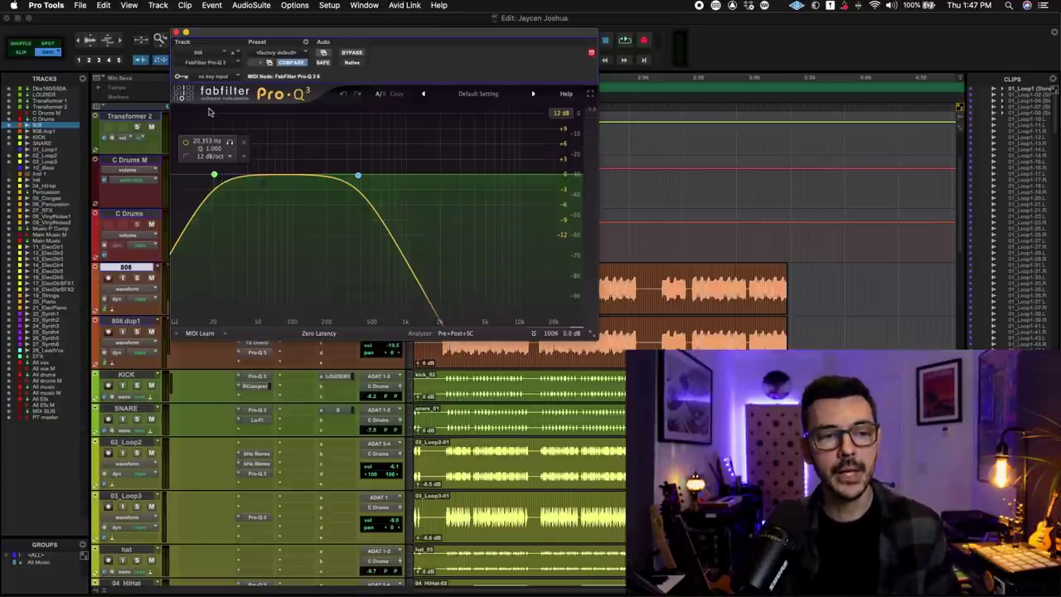
{"action": "left_click", "coordinate": [176, 32]}
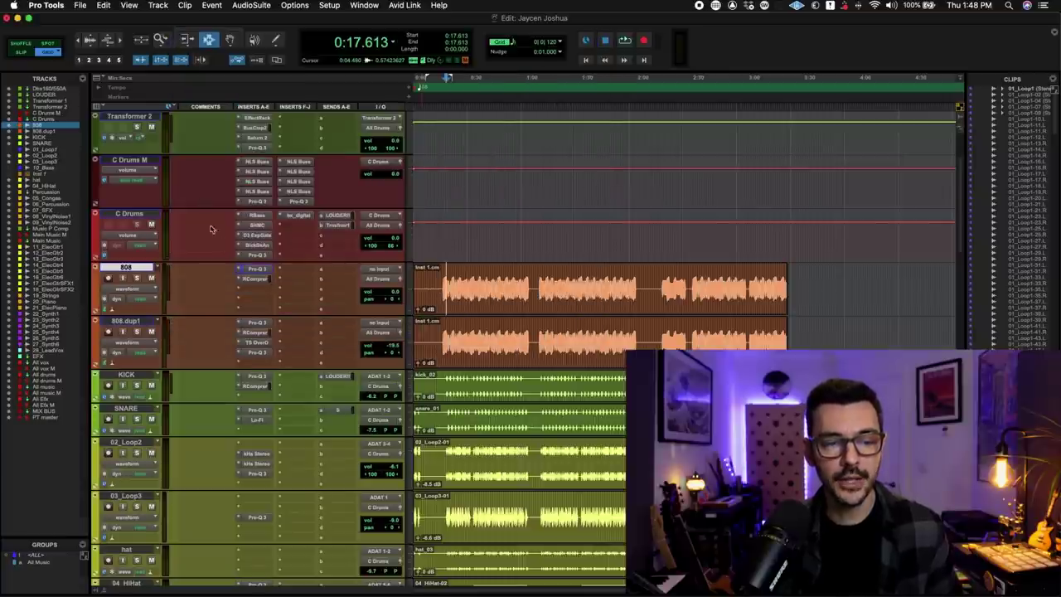
{"action": "left_click", "coordinate": [257, 278]}
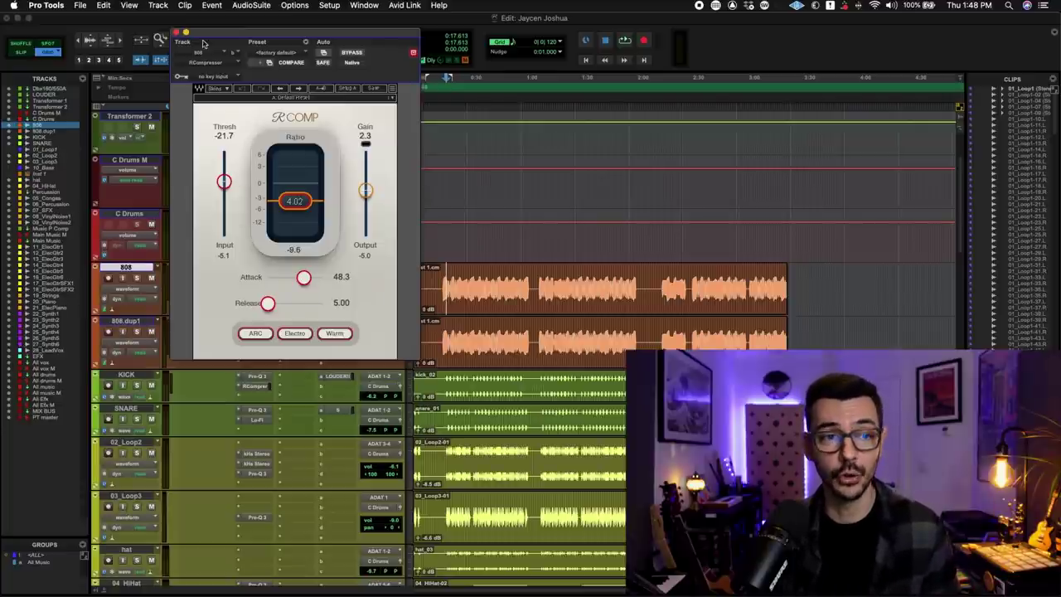
{"action": "left_click", "coordinate": [176, 33]}
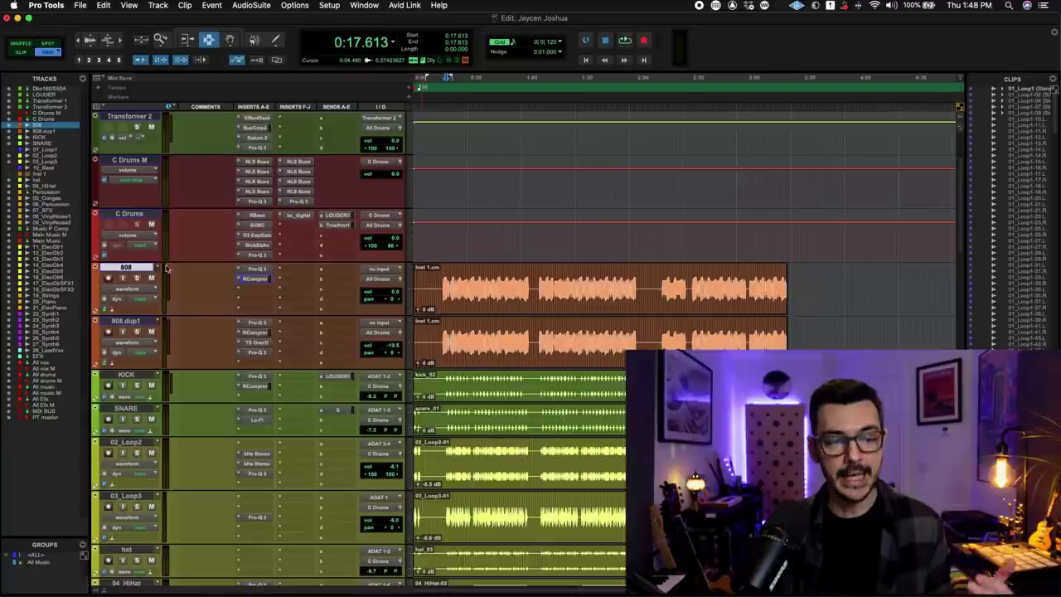
Step: Select the 808.dup1 track and examine its first Pro-Q 3 and its RCompressor settings
{"action": "left_click", "coordinate": [145, 322]}
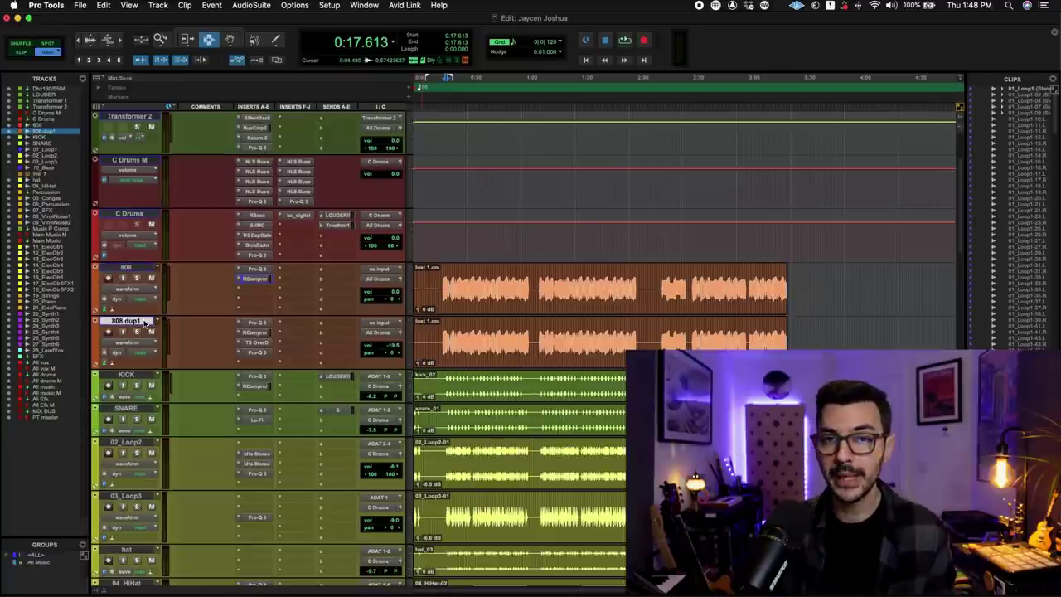
{"action": "left_click", "coordinate": [256, 323]}
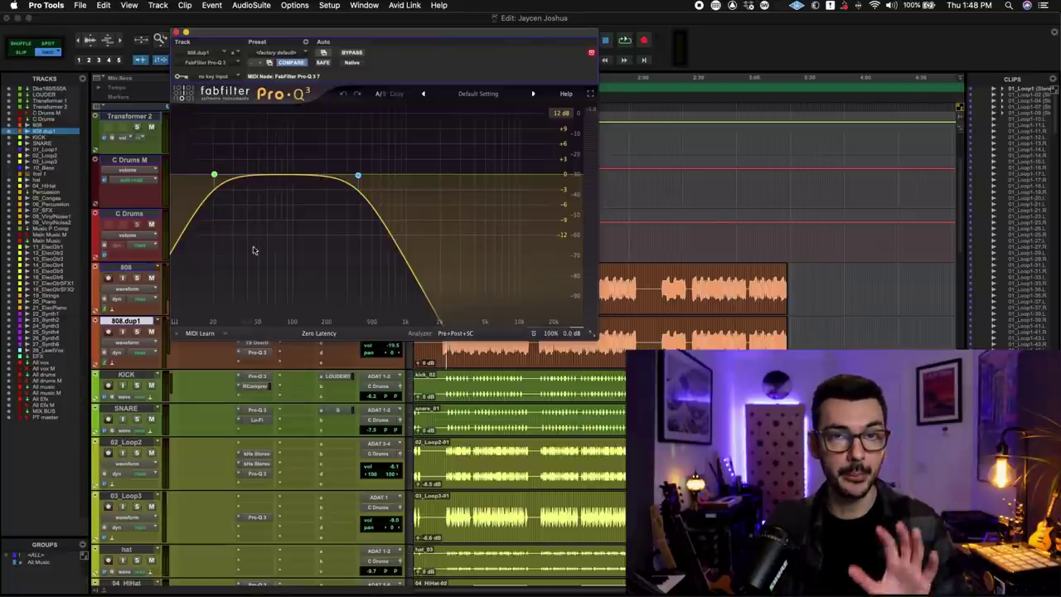
{"action": "left_click", "coordinate": [176, 32]}
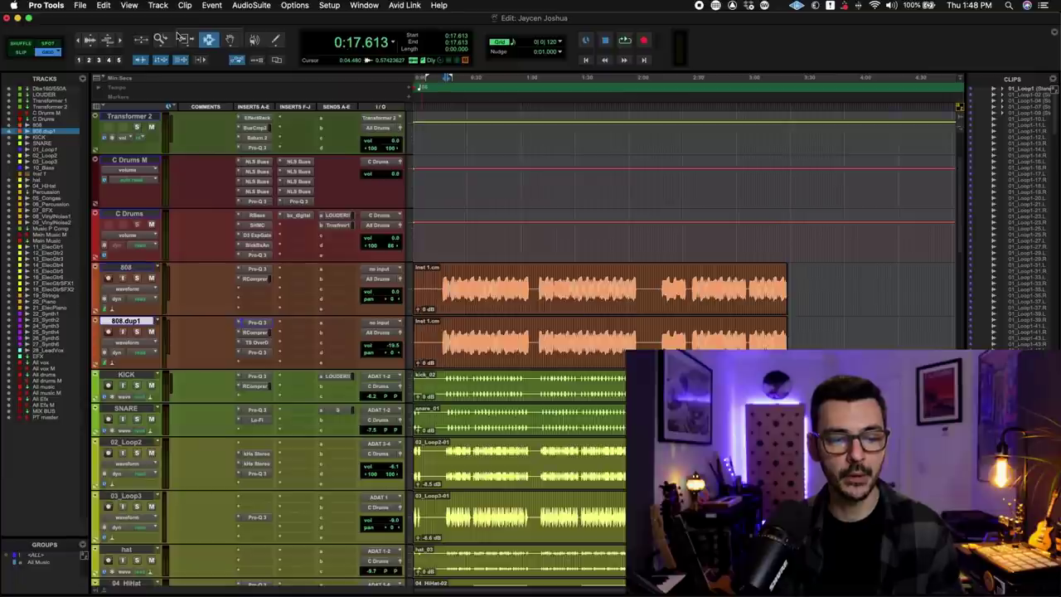
{"action": "left_click", "coordinate": [265, 334]}
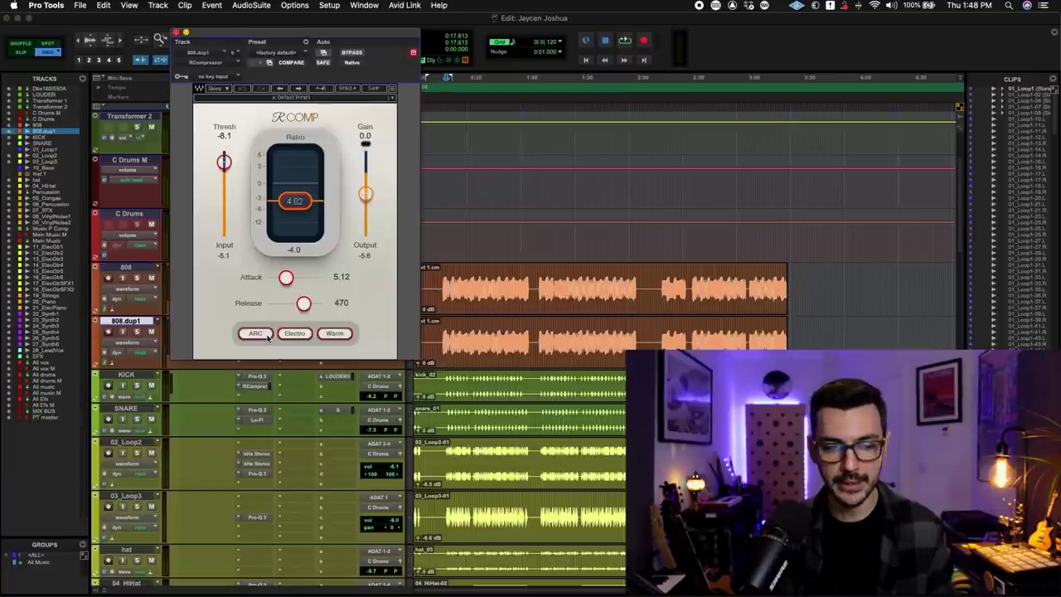
{"action": "left_click", "coordinate": [177, 33]}
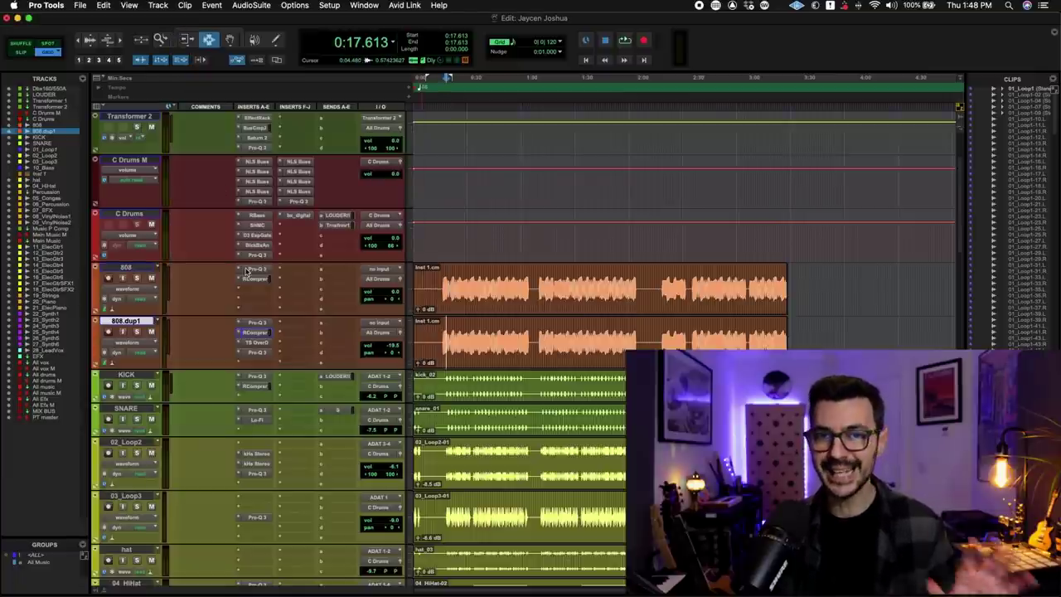
Step: Examine the TS Overdrive and the low-cut and high-cut bands of the last Pro-Q 3 on the 808.dup1 track
{"action": "left_click", "coordinate": [258, 343]}
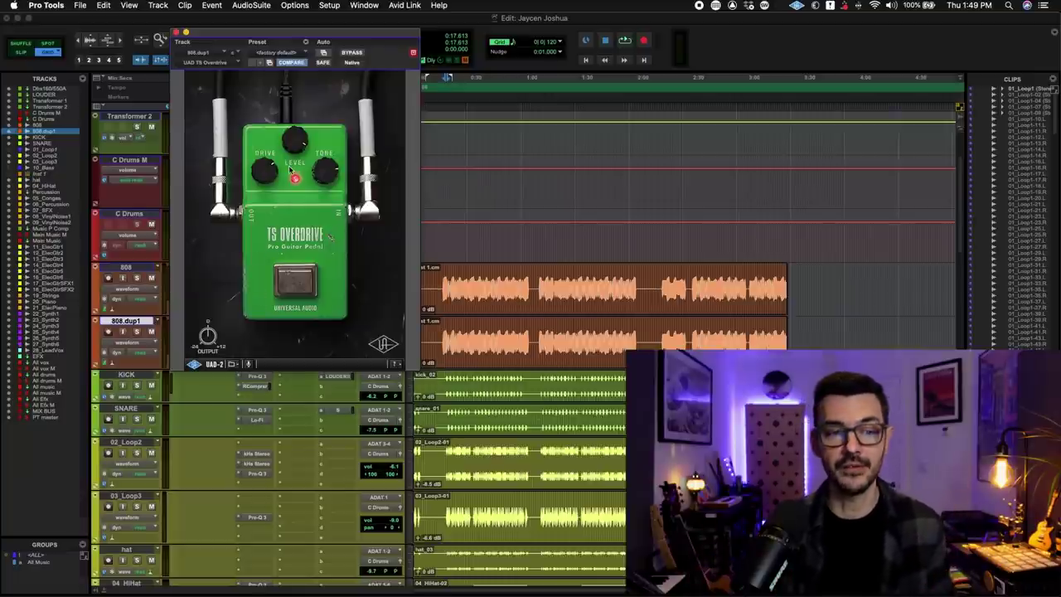
{"action": "left_click", "coordinate": [176, 33]}
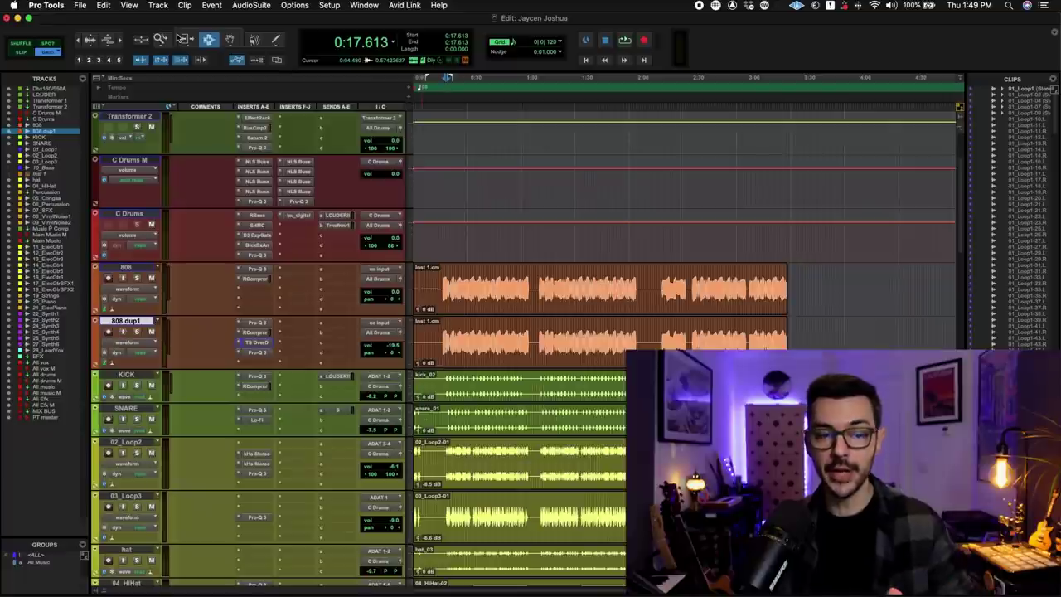
{"action": "left_click", "coordinate": [257, 353]}
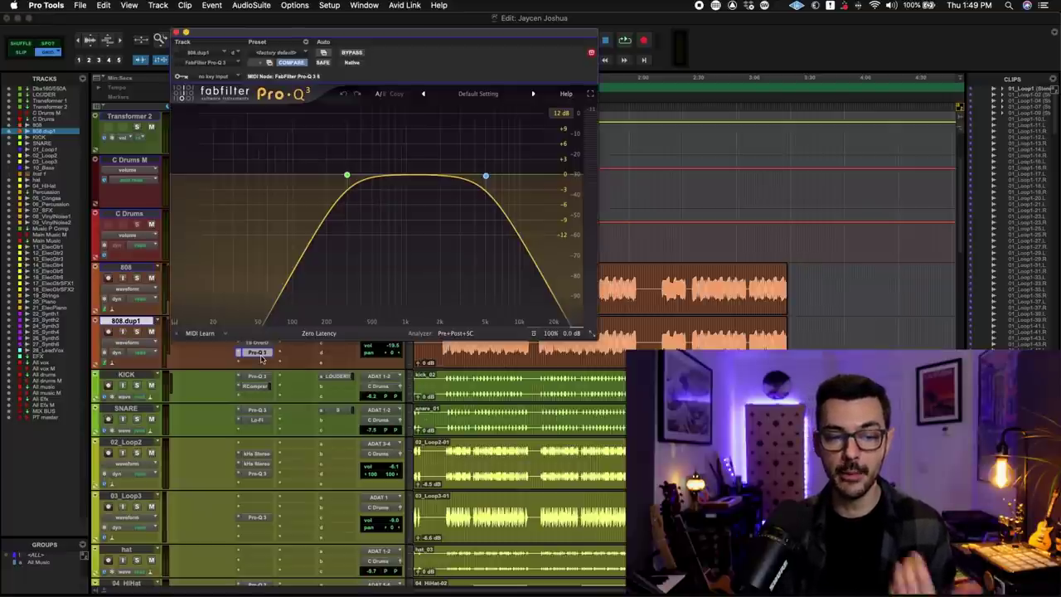
{"action": "mouse_move", "coordinate": [348, 177]}
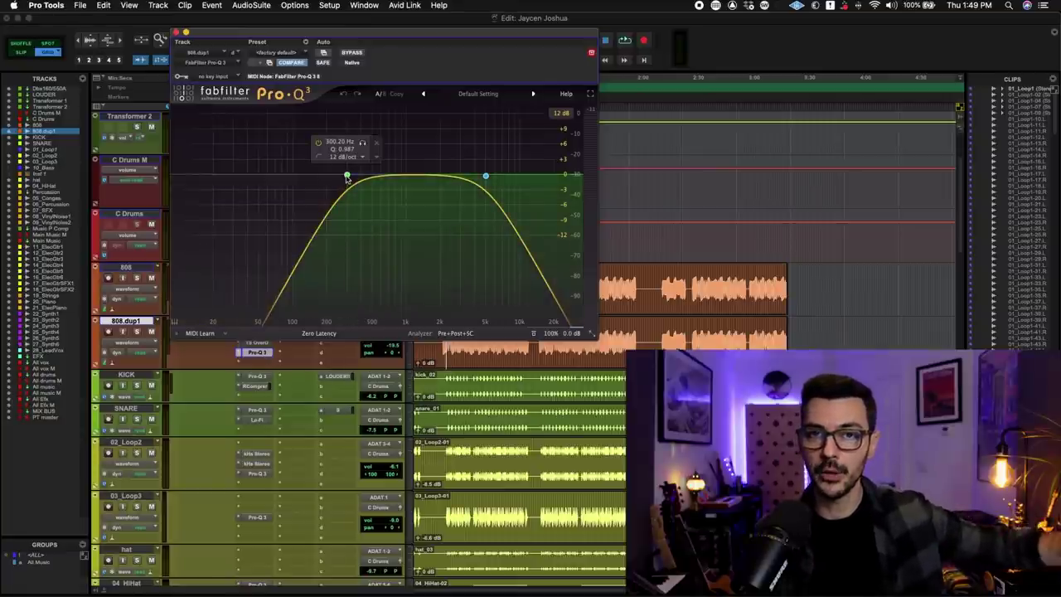
{"action": "mouse_move", "coordinate": [481, 185]}
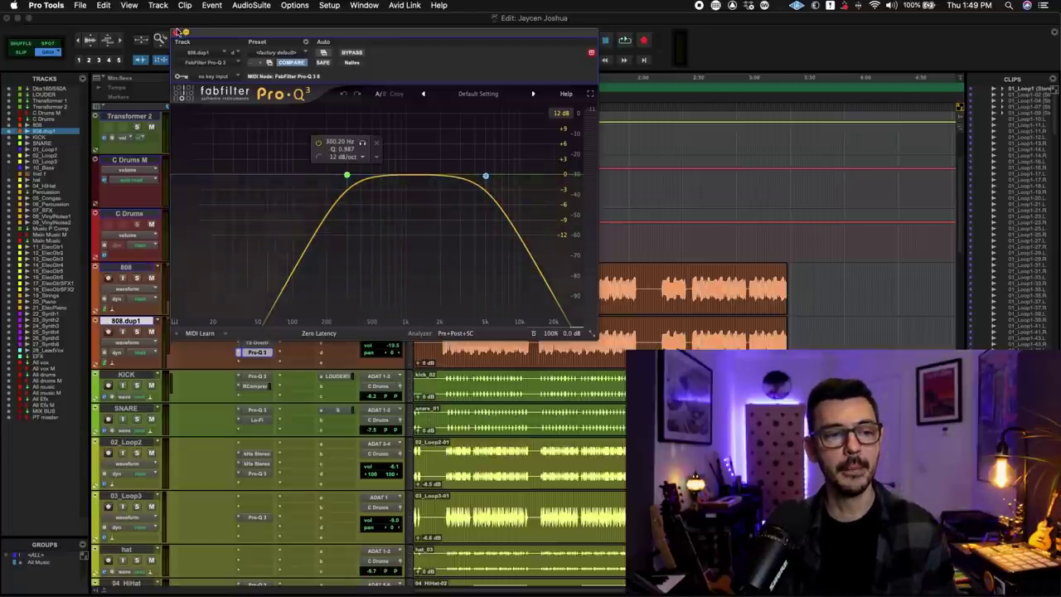
{"action": "left_click", "coordinate": [176, 32]}
Step: Solo the 808 track, audition it during playback, and stop
{"action": "left_click", "coordinate": [141, 270]}
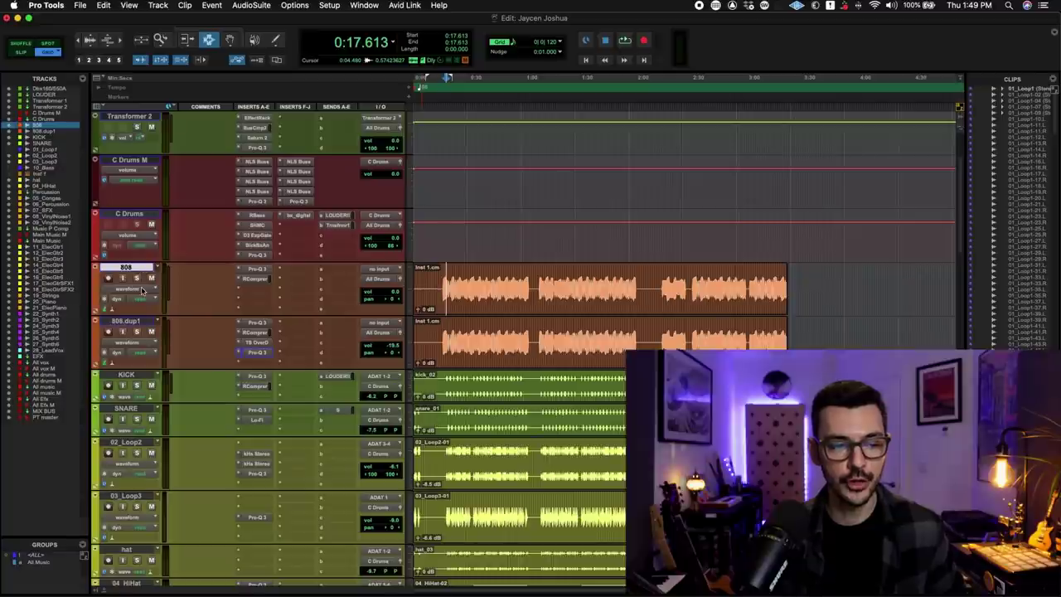
{"action": "left_click", "coordinate": [137, 279]}
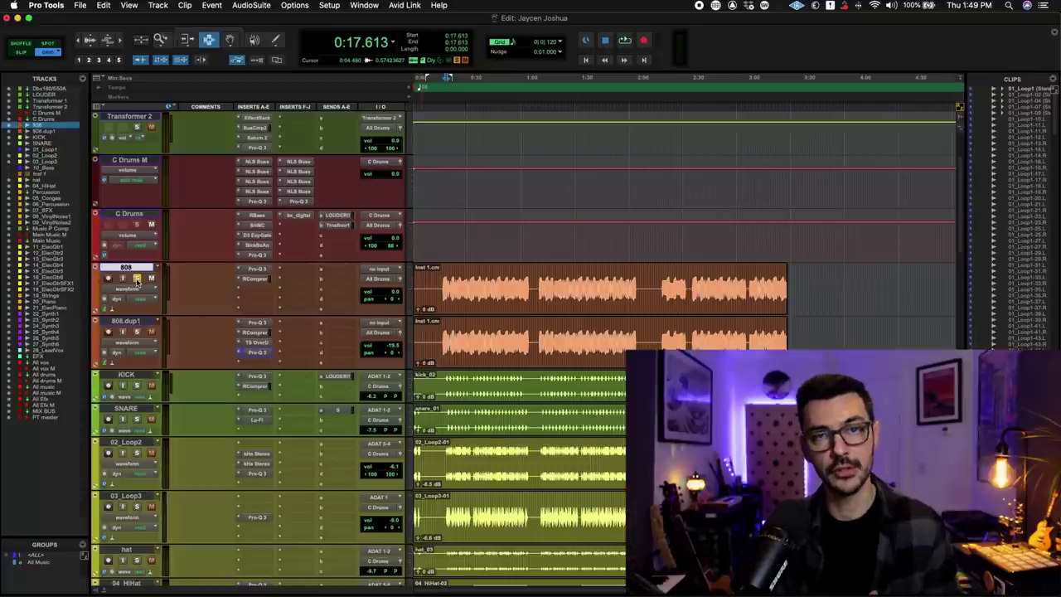
{"action": "key", "text": "space"}
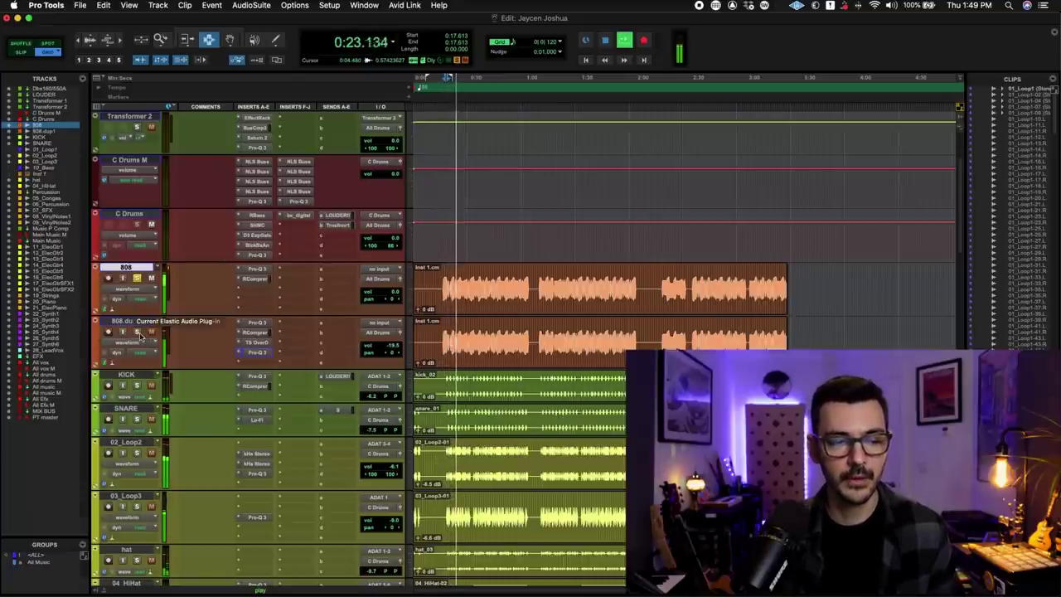
{"action": "key", "text": "space"}
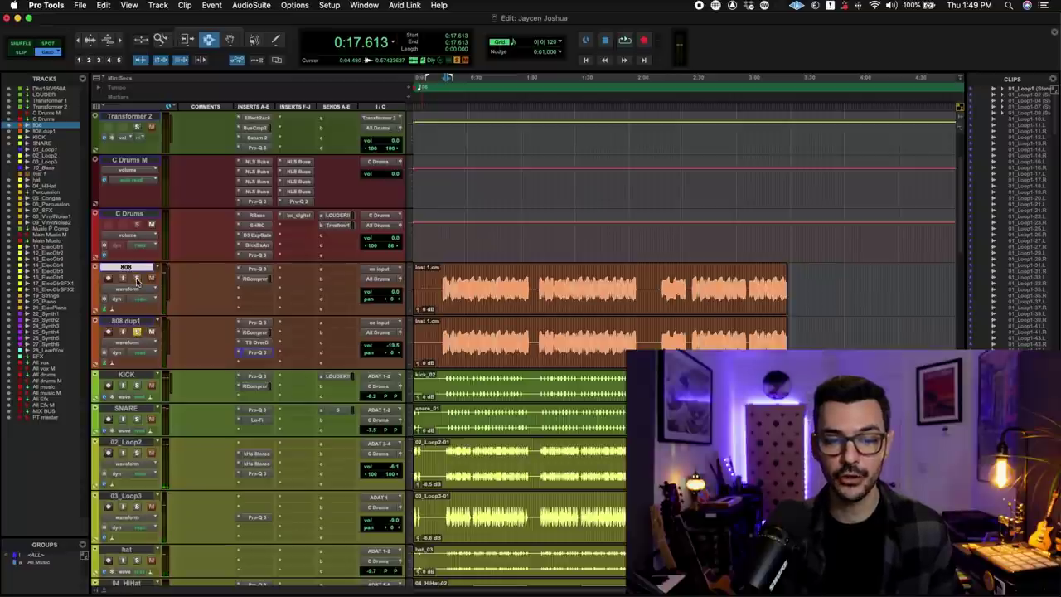
Step: Audition the 808.dup1 track in solo while temporarily raising its volume, and stop playback
{"action": "key", "text": "space"}
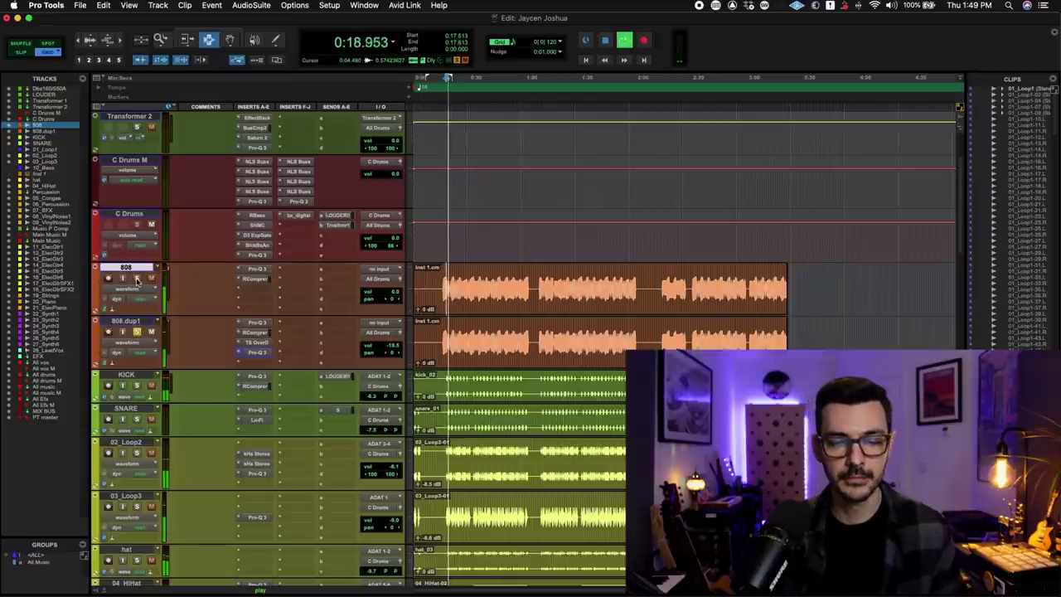
{"action": "left_click", "coordinate": [394, 347]}
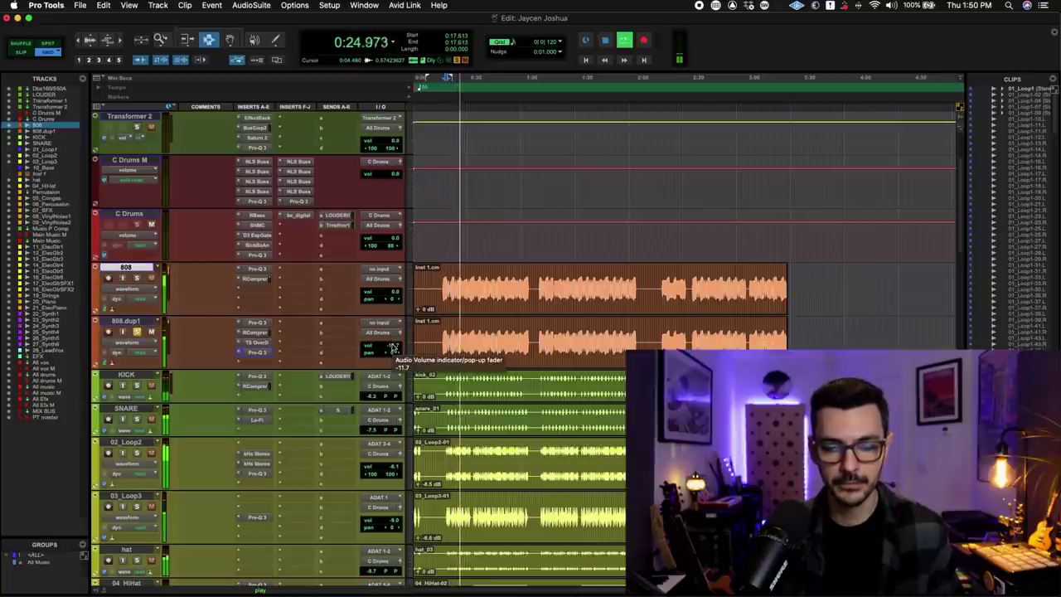
{"action": "key", "text": "space"}
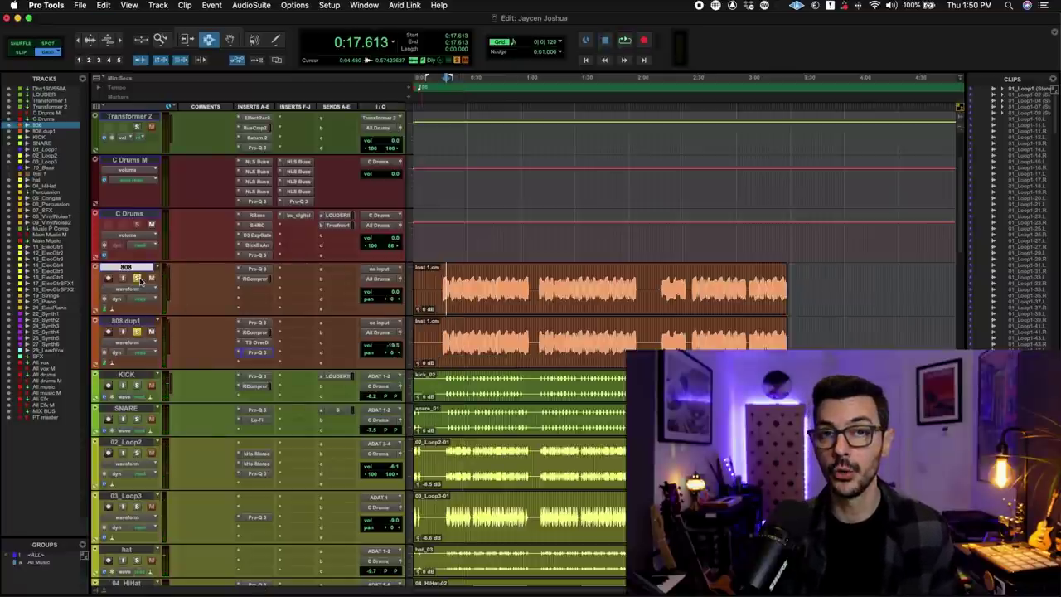
Step: Play both 808 tracks soloed, set the 808.dup1 volume to -15.6 dB, and clear the solos to audition it within the mix
{"action": "key", "text": "space"}
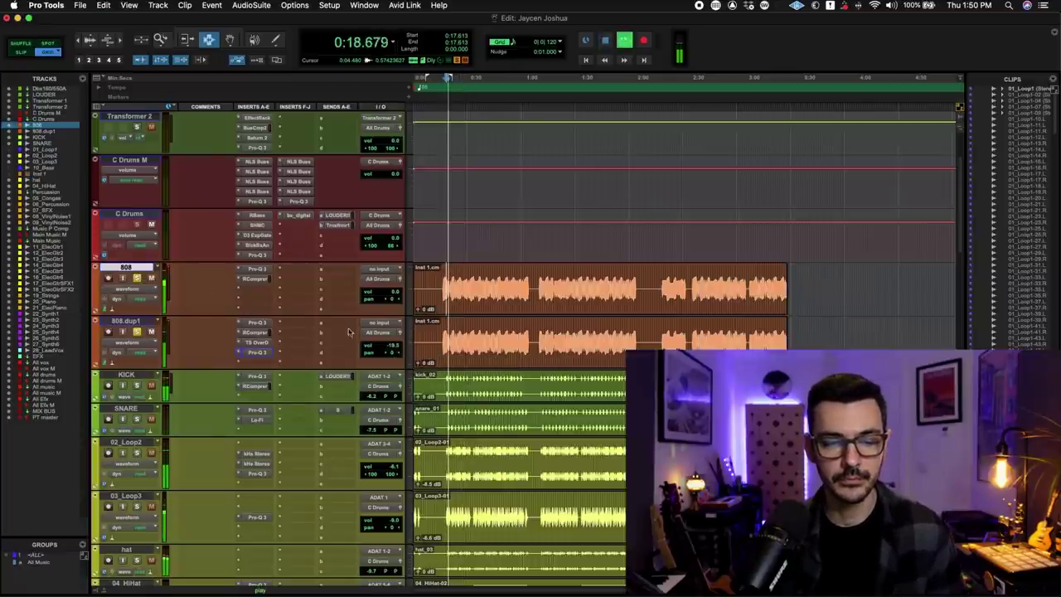
{"action": "left_click_drag", "start_coordinate": [386, 344], "coordinate": [391, 347]}
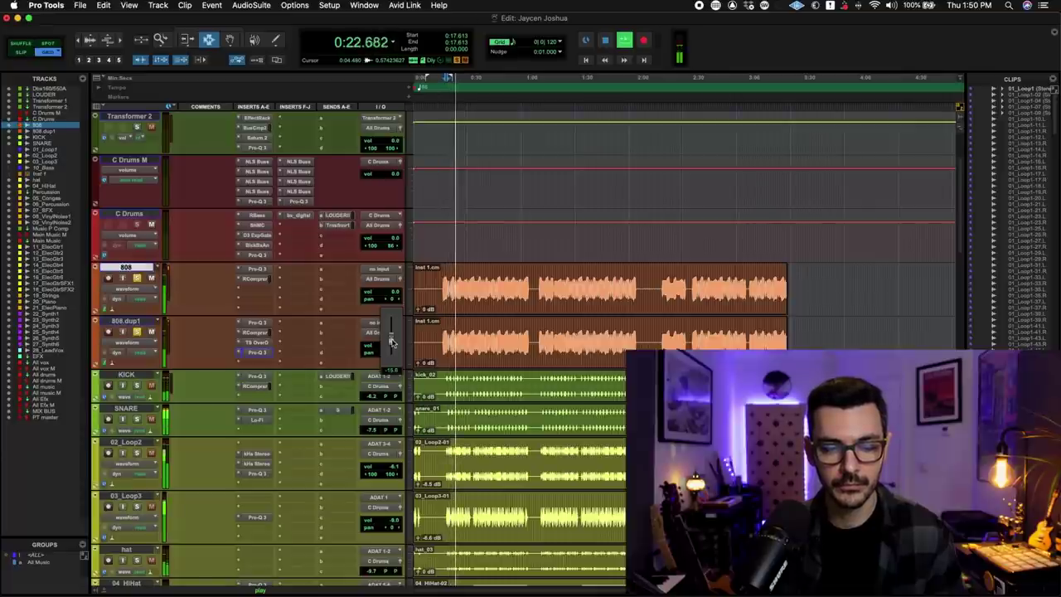
{"action": "left_click_drag", "start_coordinate": [393, 342], "coordinate": [395, 343]}
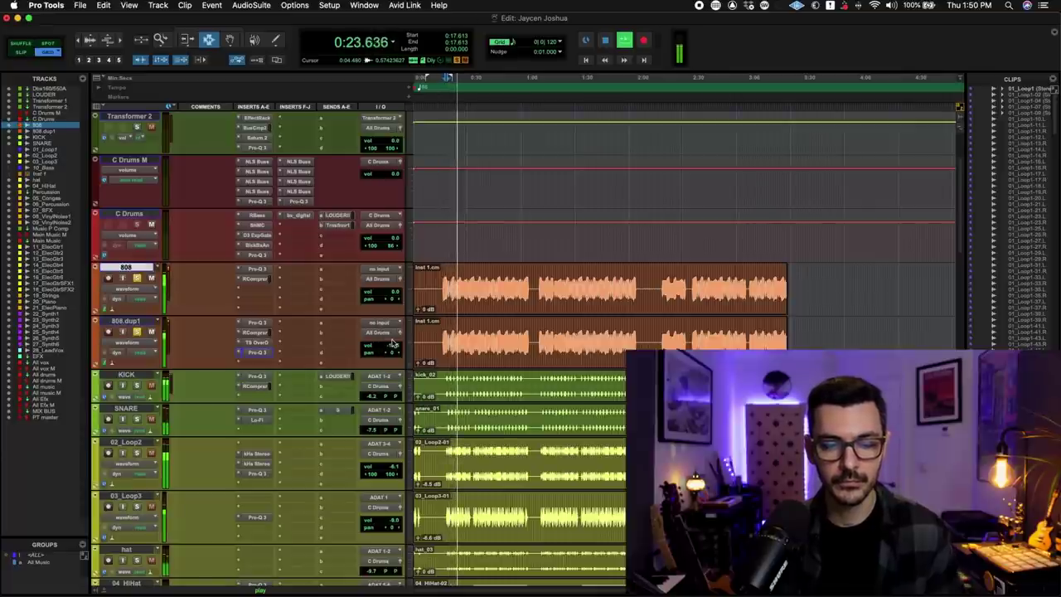
{"action": "left_click", "coordinate": [138, 330], "text": "shift"}
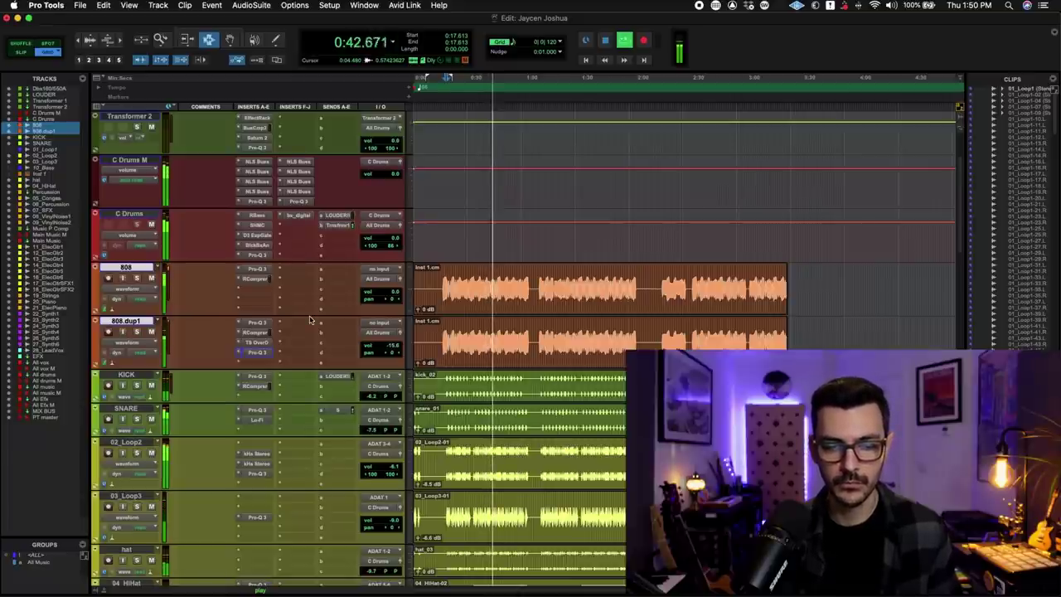
{"action": "key", "text": "space"}
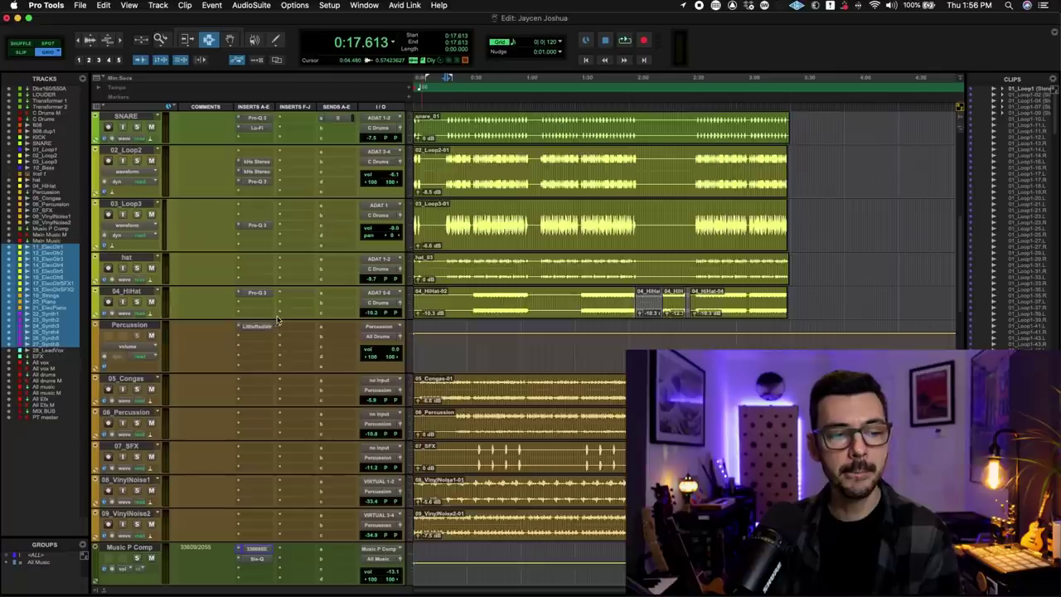
Step: Select the 02_Loop2 track and examine the settings of its two kHs Stereo inserts
{"action": "scroll", "coordinate": [277, 319], "scroll_direction": "up", "scroll_amount": 3}
{"action": "left_click", "coordinate": [142, 241]}
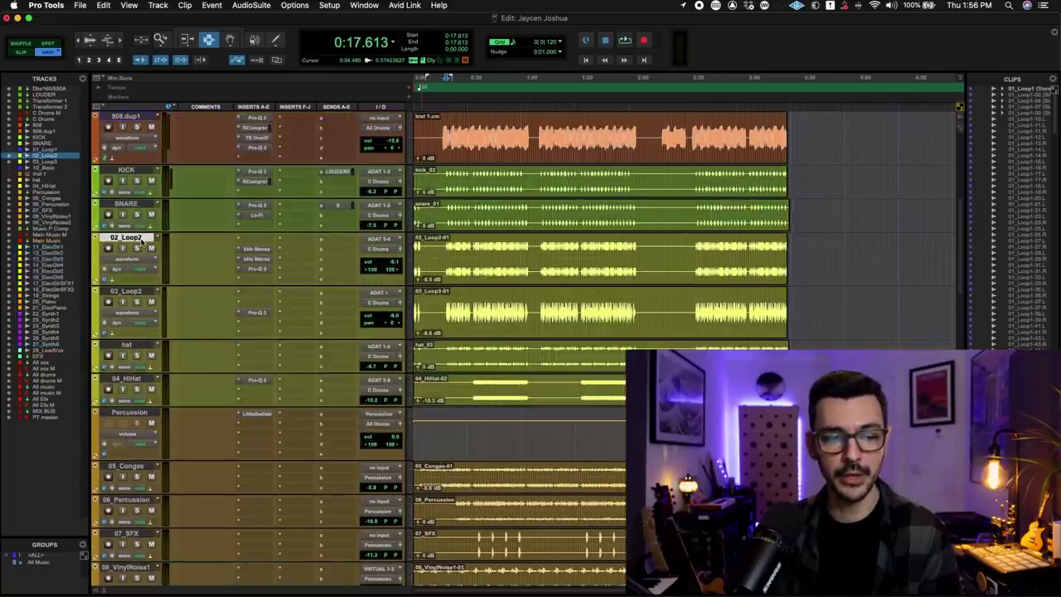
{"action": "left_click", "coordinate": [257, 249]}
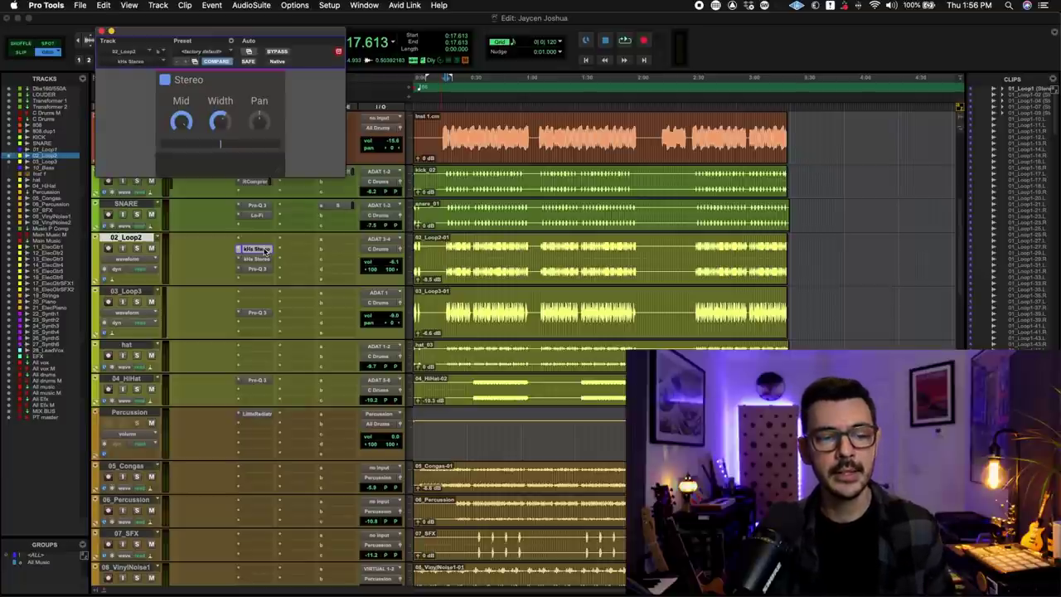
{"action": "left_click", "coordinate": [265, 249]}
{"action": "left_click", "coordinate": [264, 262]}
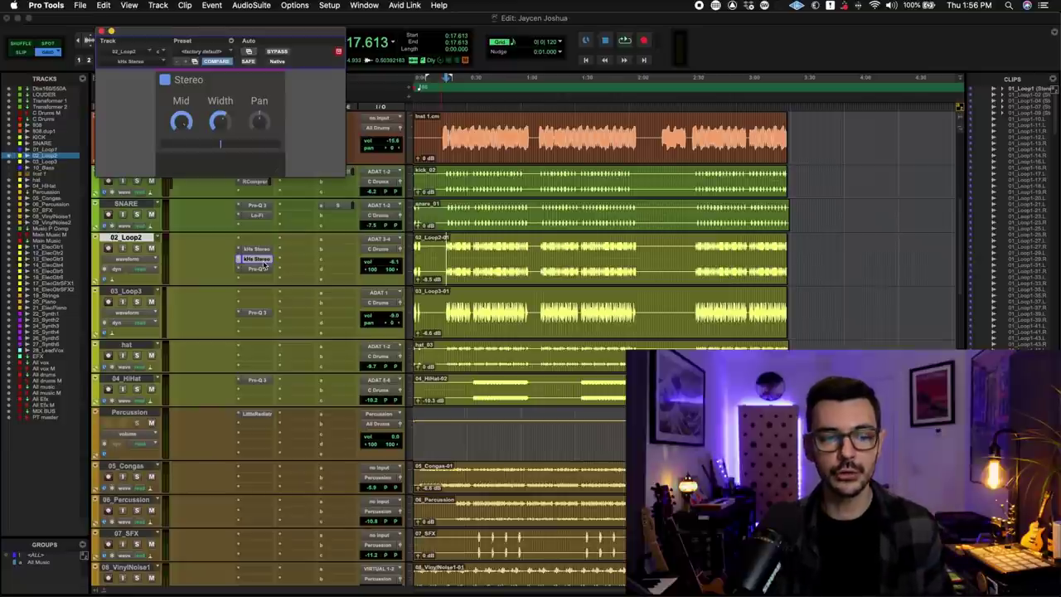
Step: Solo the 02_Loop2 track and compare its sound with the kHs Stereo inserts bypassed and active
{"action": "left_click", "coordinate": [137, 248]}
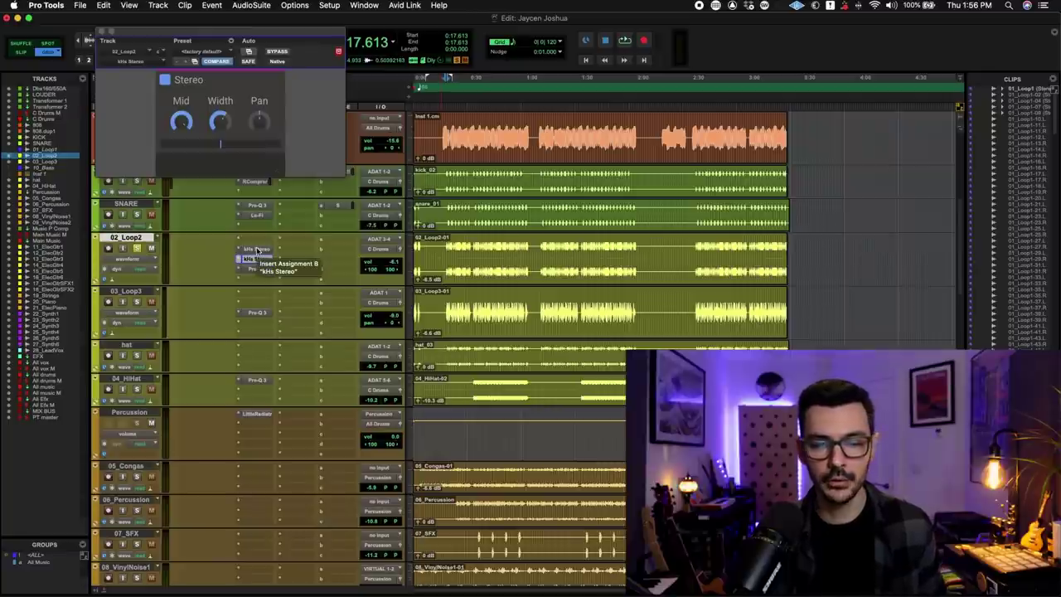
{"action": "key", "text": "space"}
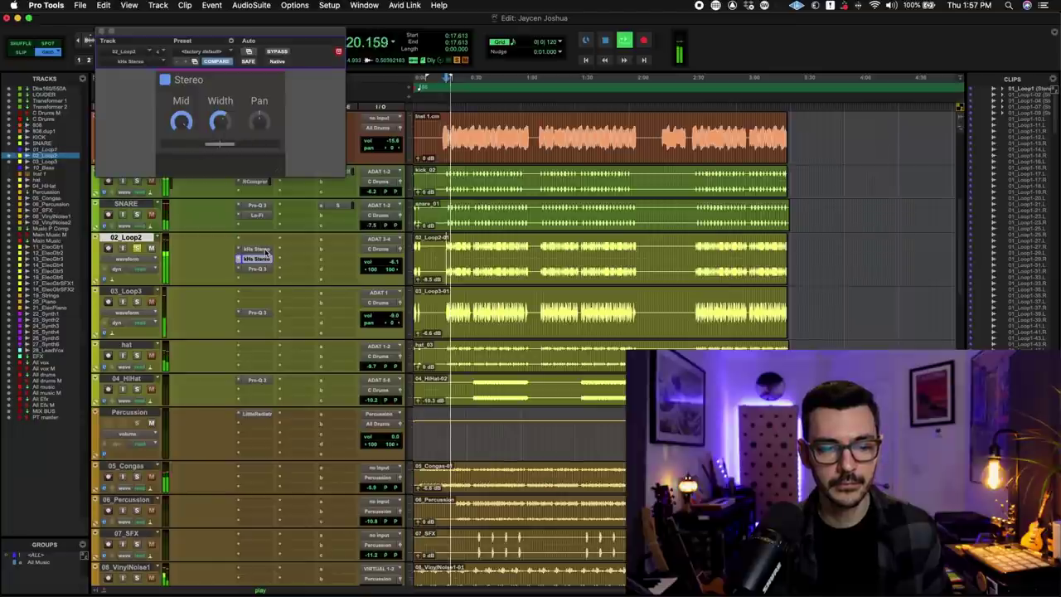
{"action": "left_click", "coordinate": [265, 249], "text": "super"}
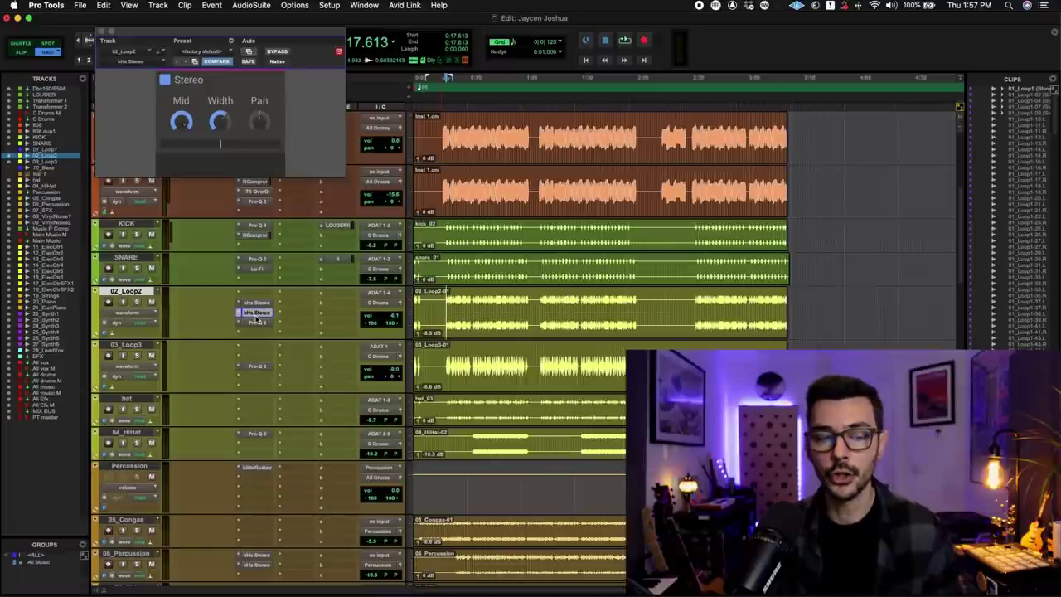
Step: Set the playback position to 0:35.000 on the 06_Percussion track, view its first kHs Stereo insert, and play the track soloed
{"action": "scroll", "coordinate": [285, 308], "scroll_direction": "down", "scroll_amount": 2}
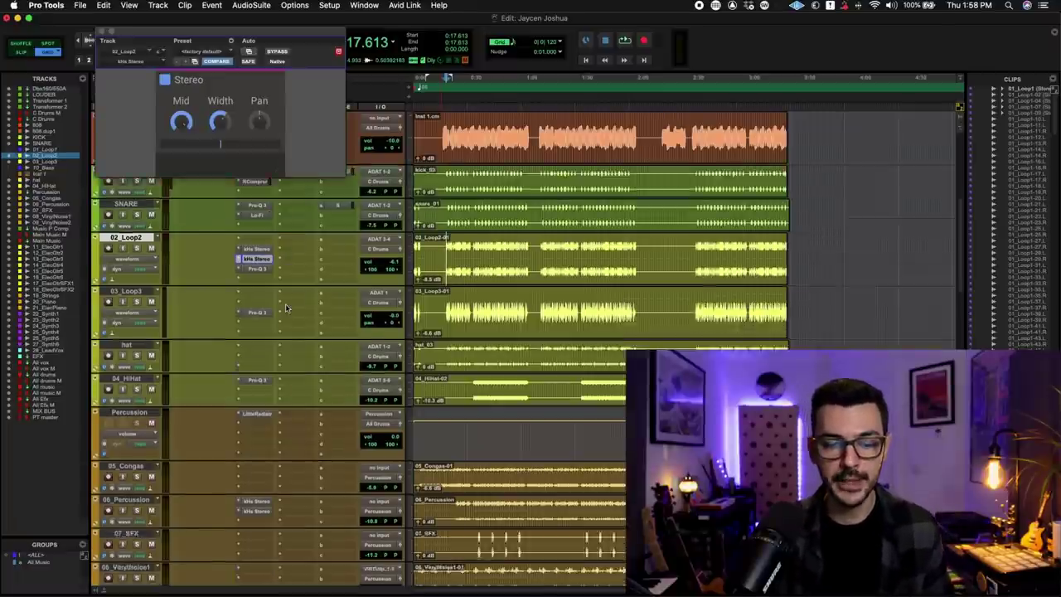
{"action": "scroll", "coordinate": [285, 308], "scroll_direction": "down", "scroll_amount": 3}
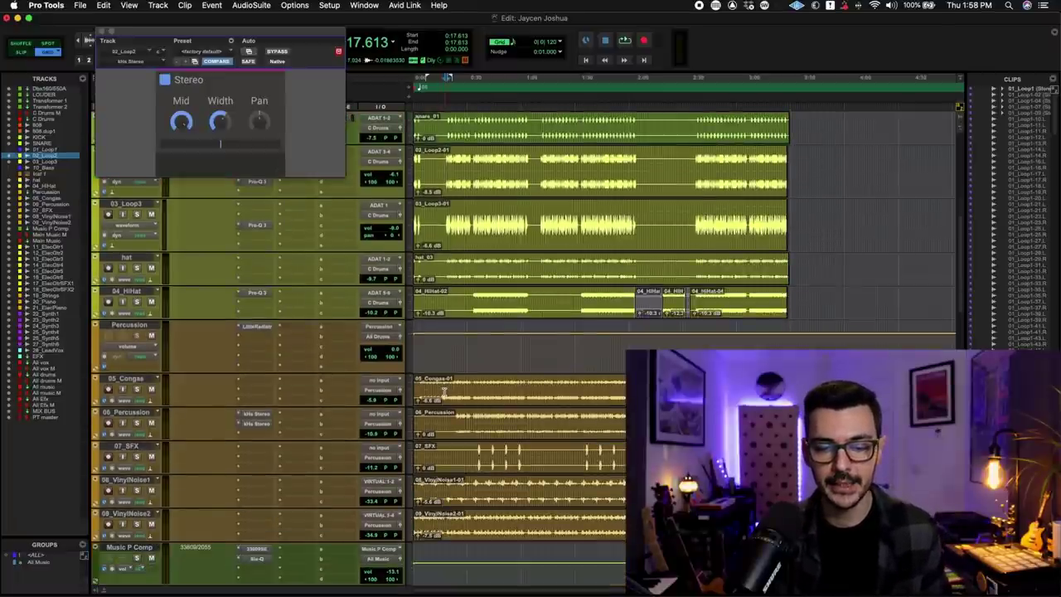
{"action": "left_click", "coordinate": [478, 419]}
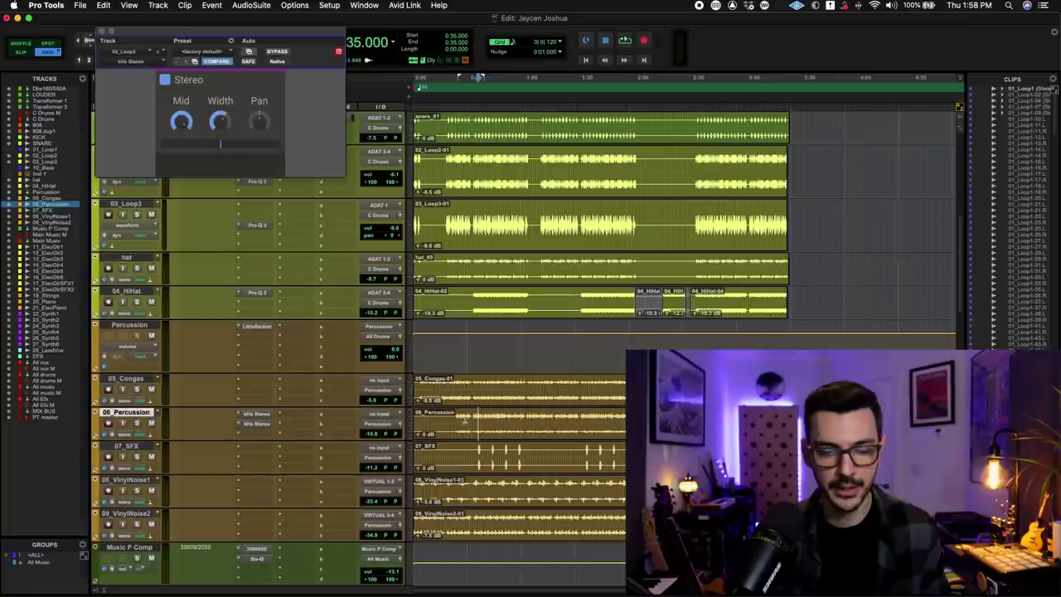
{"action": "left_click", "coordinate": [257, 414]}
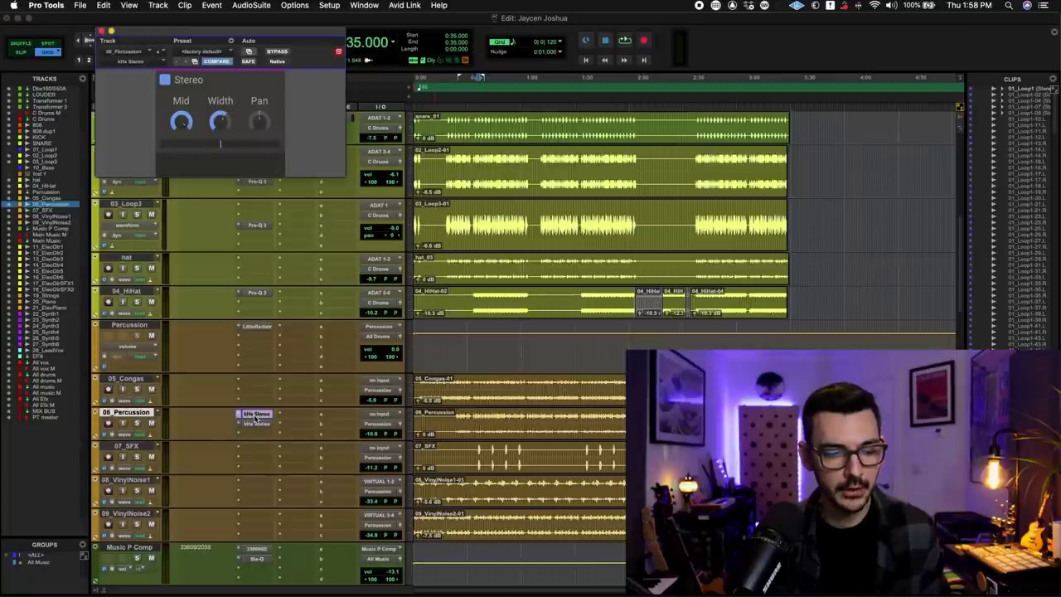
{"action": "left_click", "coordinate": [137, 422]}
{"action": "key", "text": "space"}
Step: Compare the 06_Percussion track with its kHs Stereo inserts bypassed and active during playback, and stop
{"action": "scroll", "coordinate": [161, 317], "scroll_direction": "down", "scroll_amount": 6}
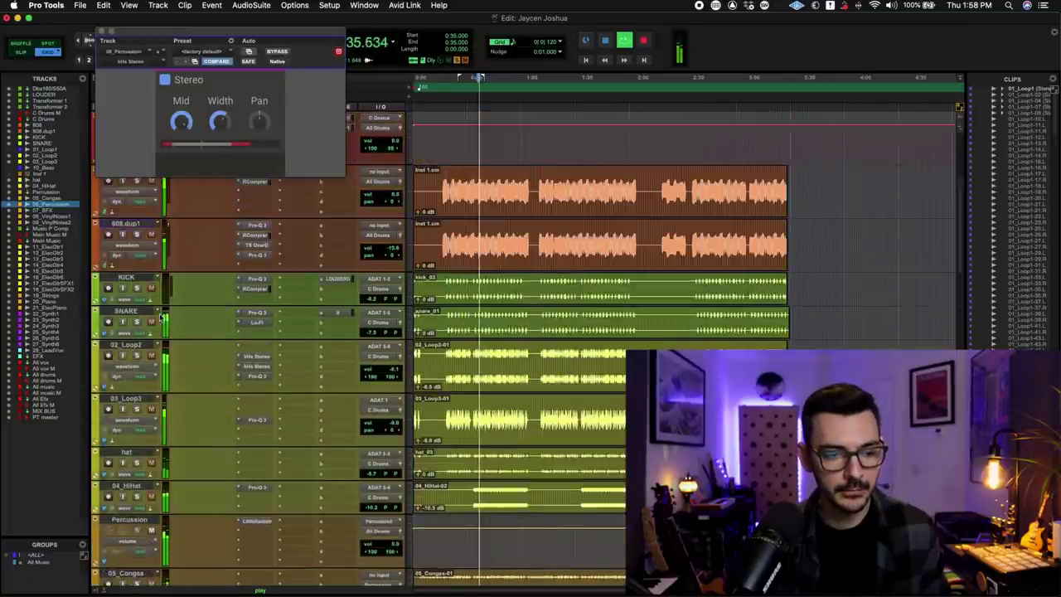
{"action": "scroll", "coordinate": [162, 317], "scroll_direction": "up", "scroll_amount": 1}
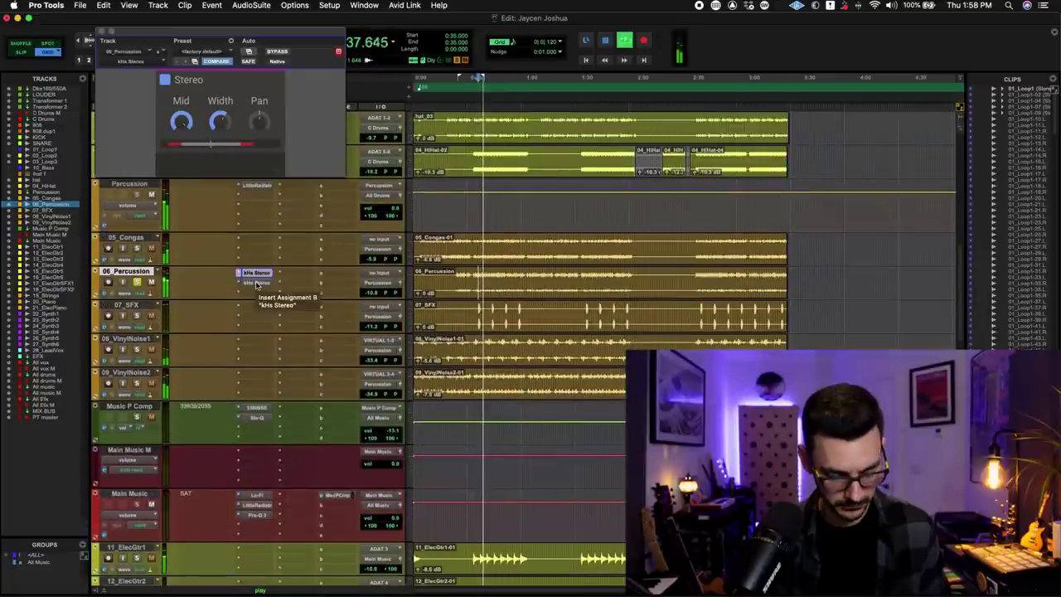
{"action": "left_click", "coordinate": [257, 277], "text": "super"}
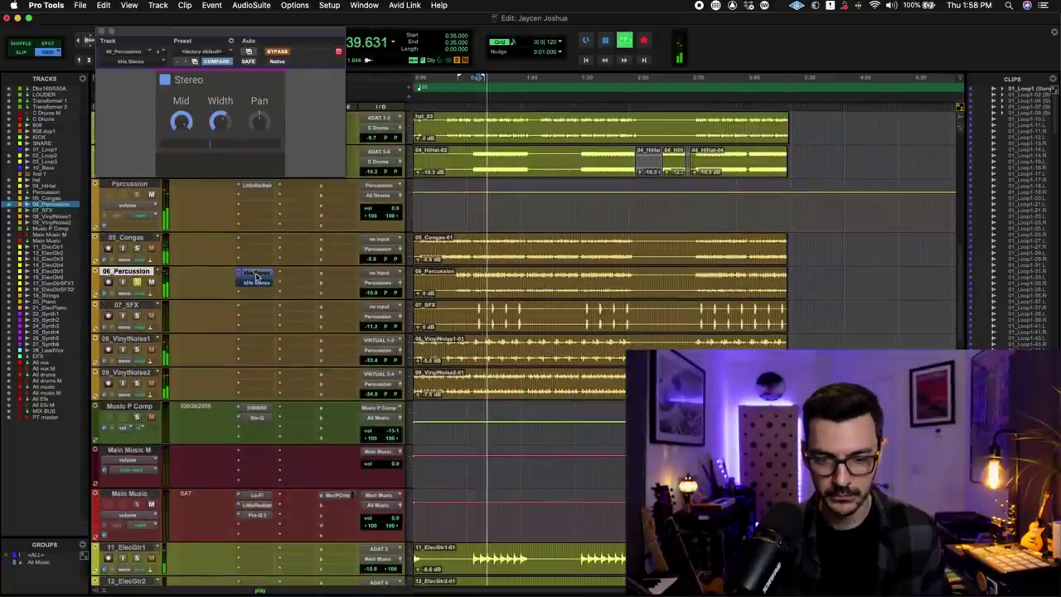
{"action": "left_click", "coordinate": [257, 277], "text": "super"}
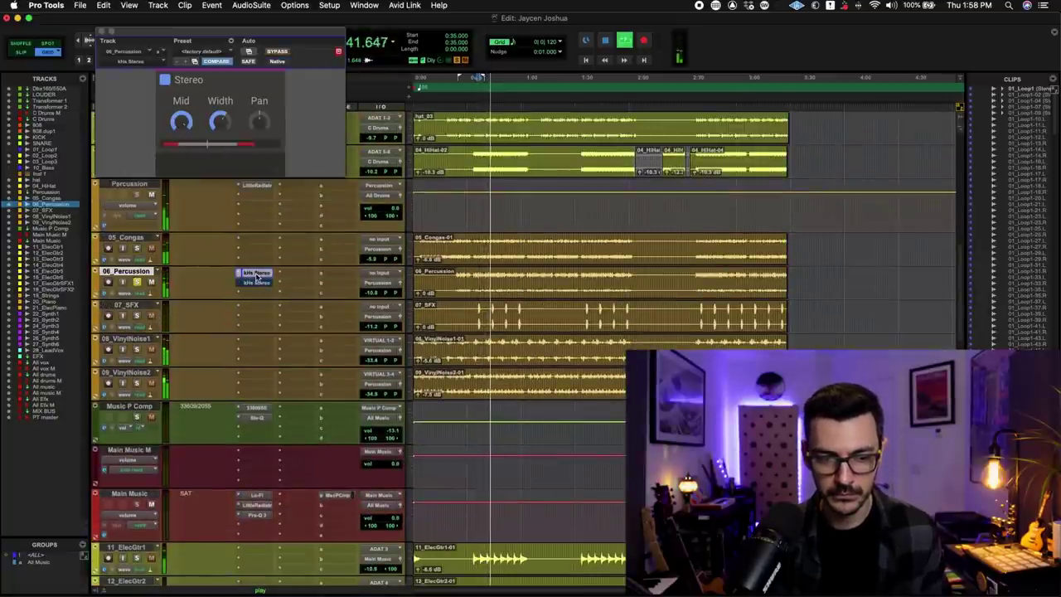
{"action": "scroll", "coordinate": [256, 285], "scroll_direction": "up", "scroll_amount": 10}
{"action": "key", "text": "space"}
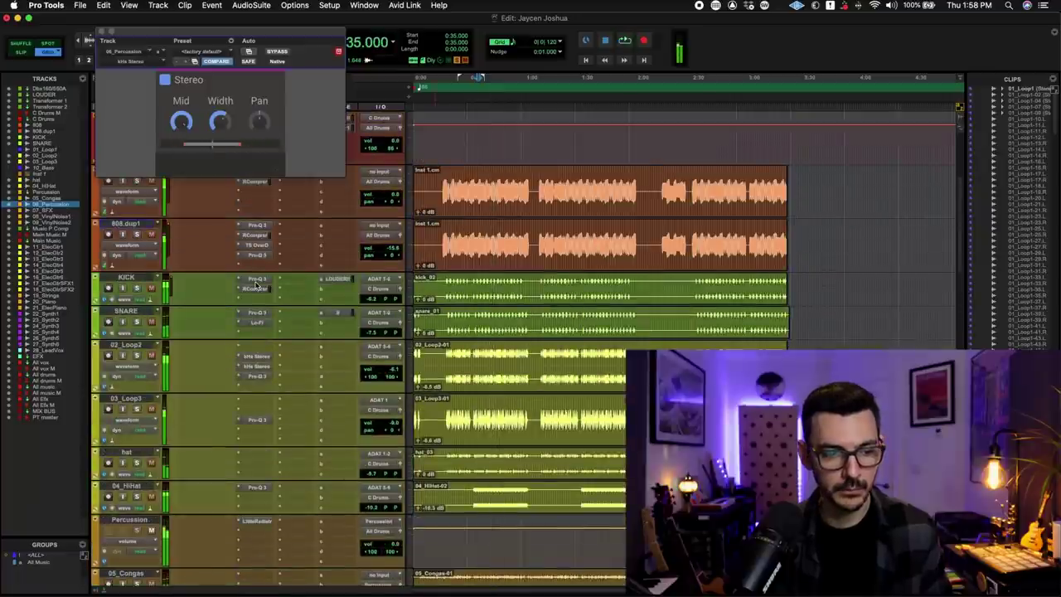
Step: Solo 02_Loop2 along with 06_Percussion and bypass the kHs Stereo inserts on both tracks during playback to compare their stereo placement
{"action": "scroll", "coordinate": [168, 269], "scroll_direction": "down", "scroll_amount": 2}
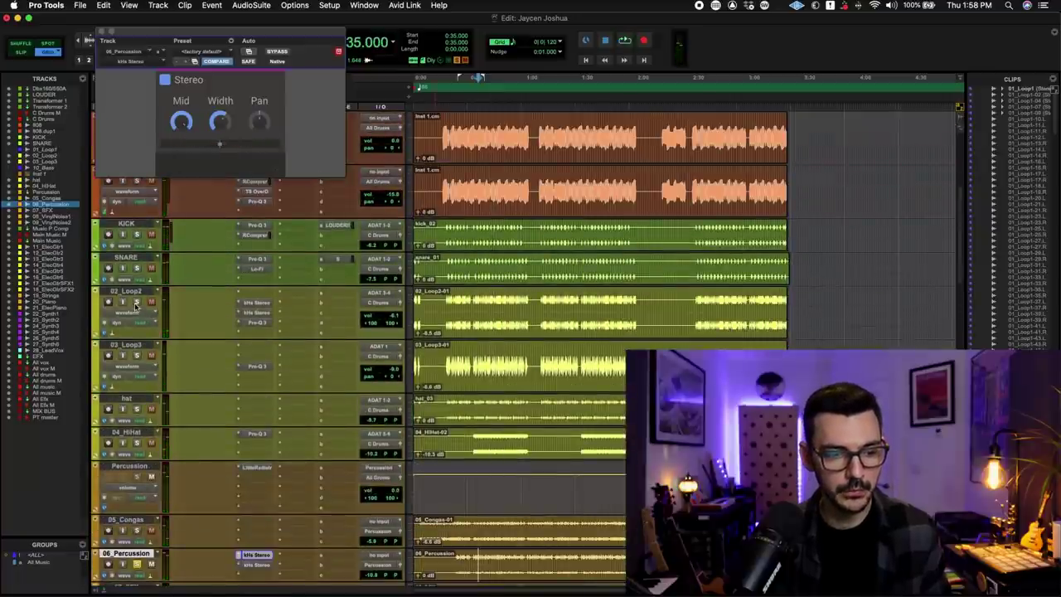
{"action": "scroll", "coordinate": [228, 323], "scroll_direction": "down", "scroll_amount": 4}
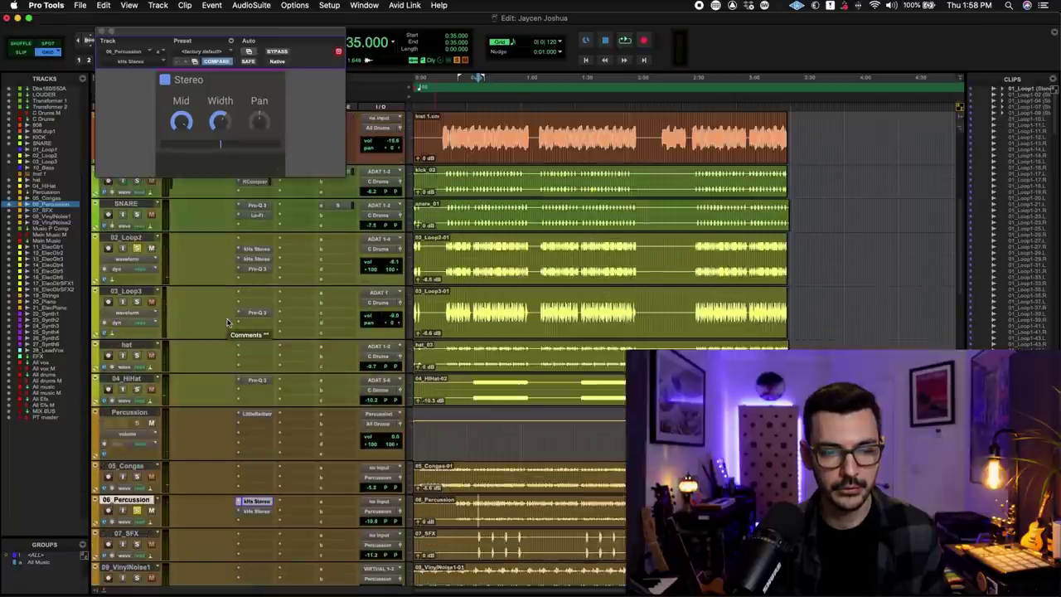
{"action": "key", "text": "space"}
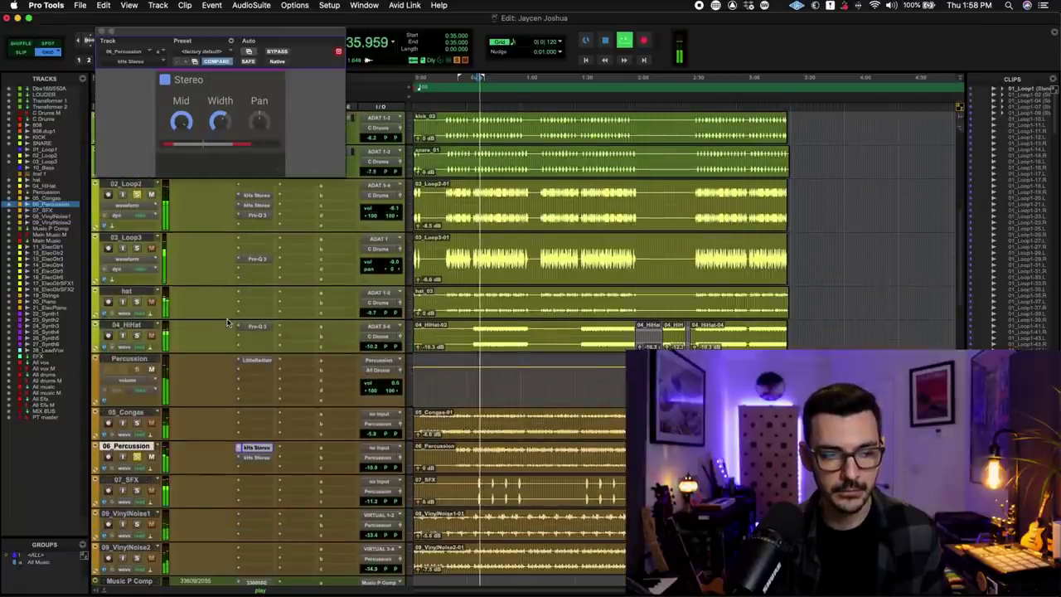
{"action": "left_click", "coordinate": [261, 198]}
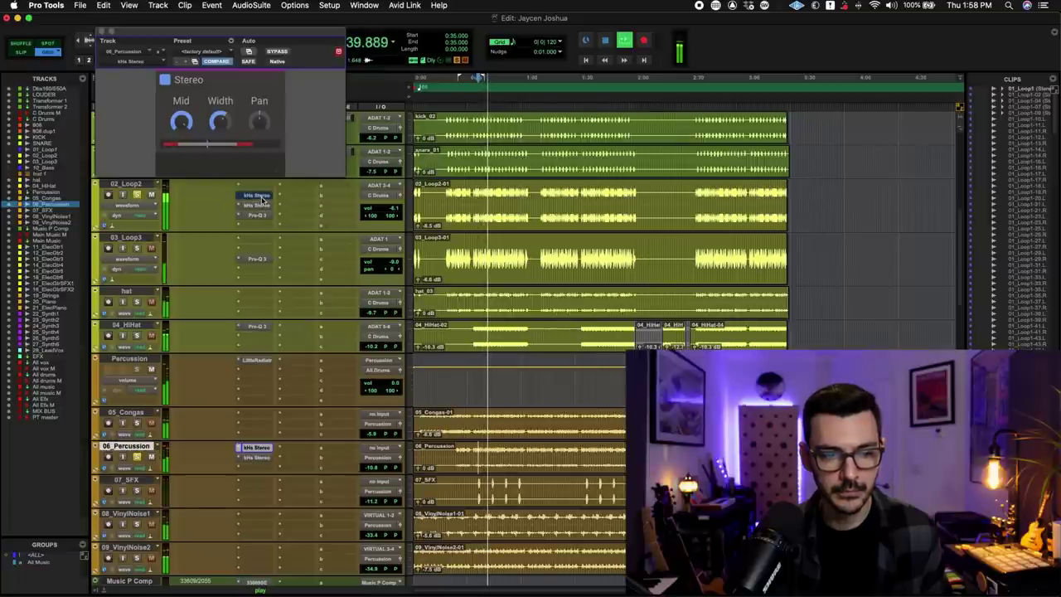
{"action": "left_click", "coordinate": [257, 458]}
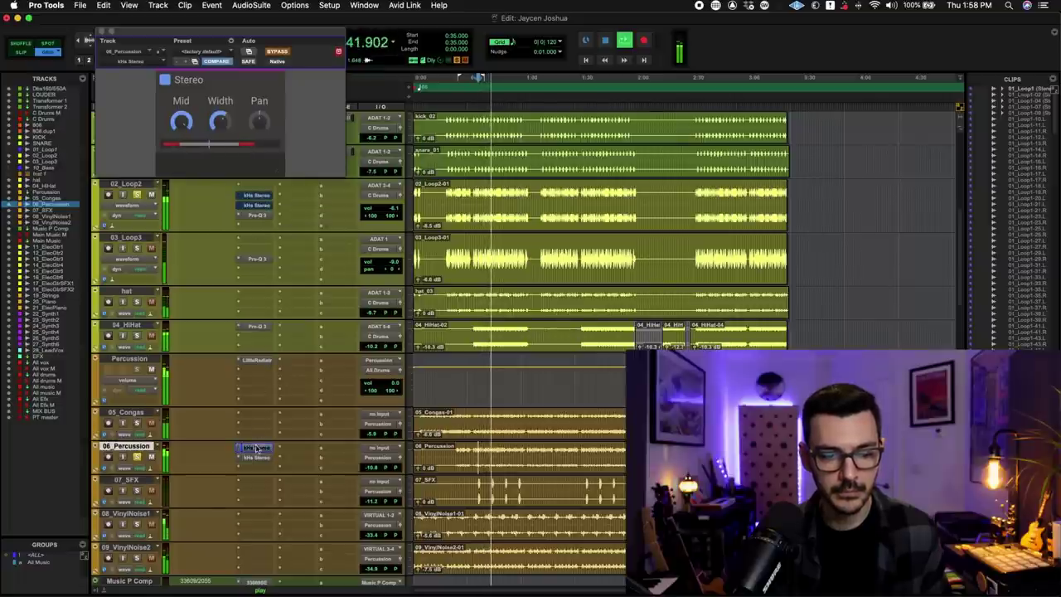
{"action": "key", "text": "space"}
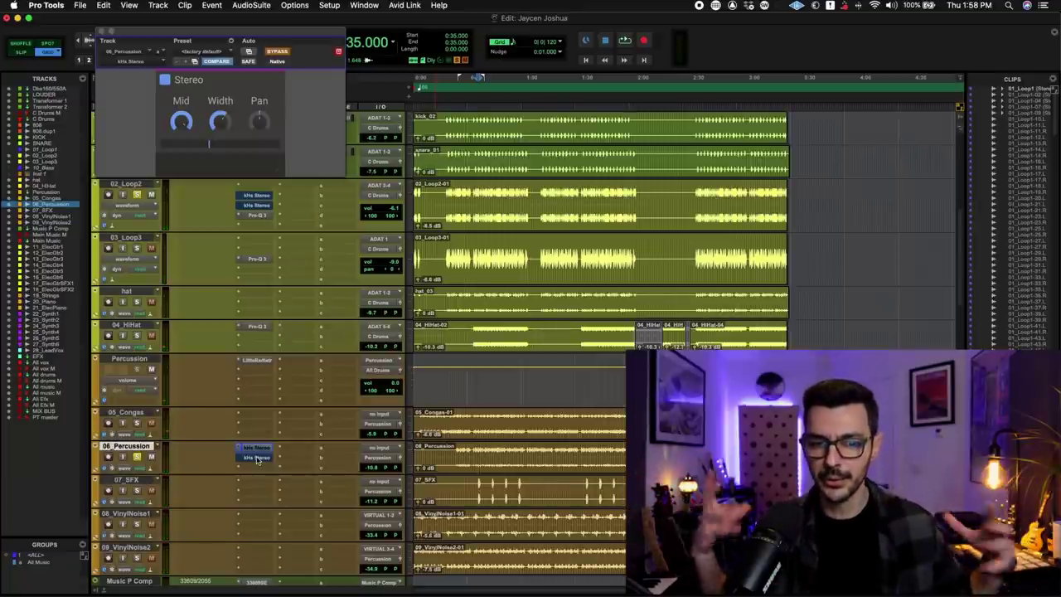
Step: Play the full mix unsoloed and compare the kHs Stereo inserts on 02_Loop2 and 06_Percussion active and bypassed
{"action": "key", "text": "space"}
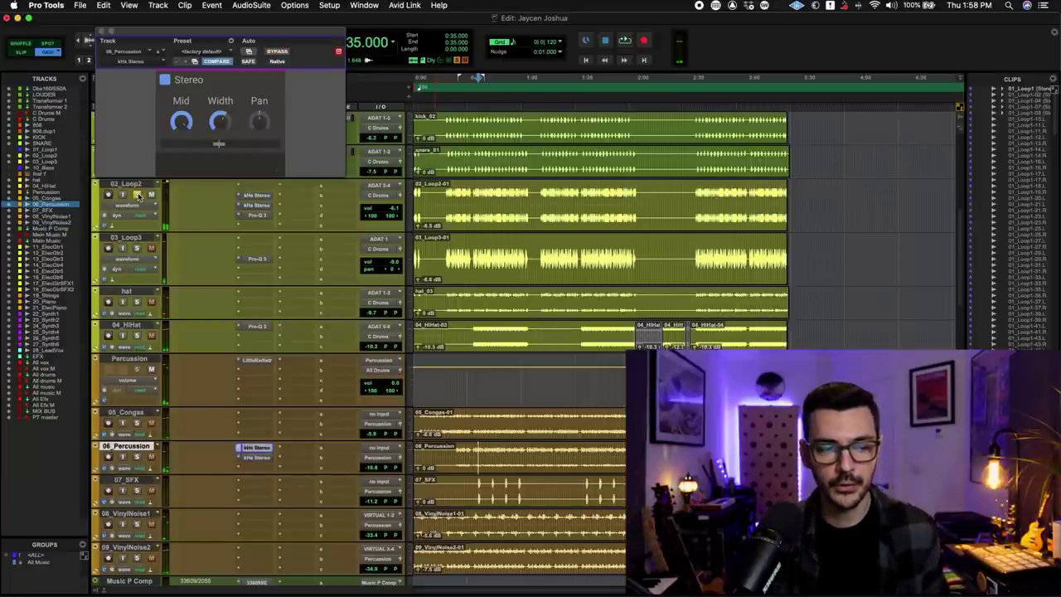
{"action": "key", "text": "space"}
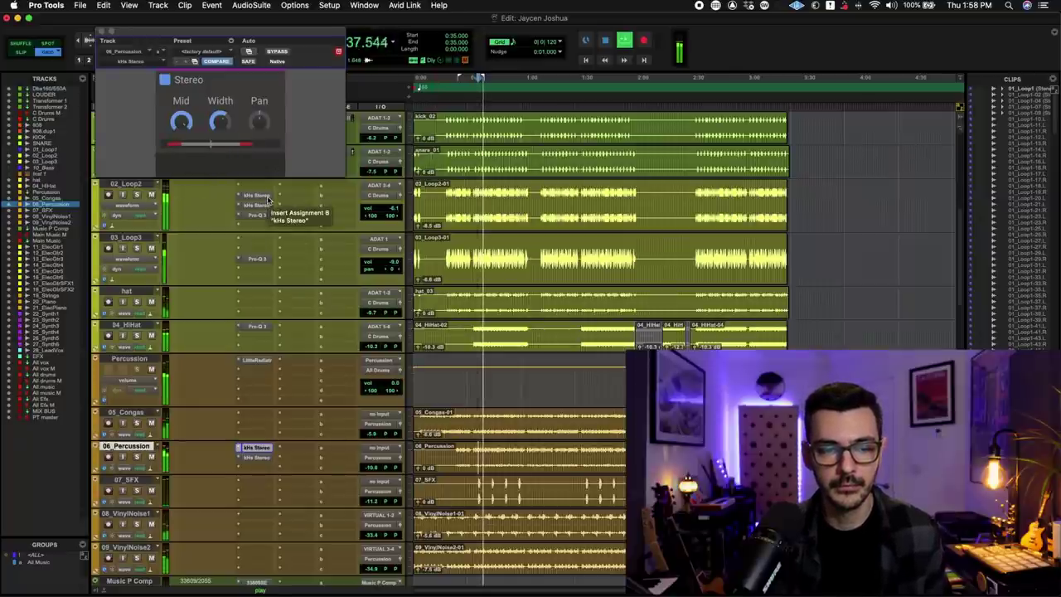
{"action": "left_click_drag", "start_coordinate": [268, 199], "coordinate": [265, 456]}
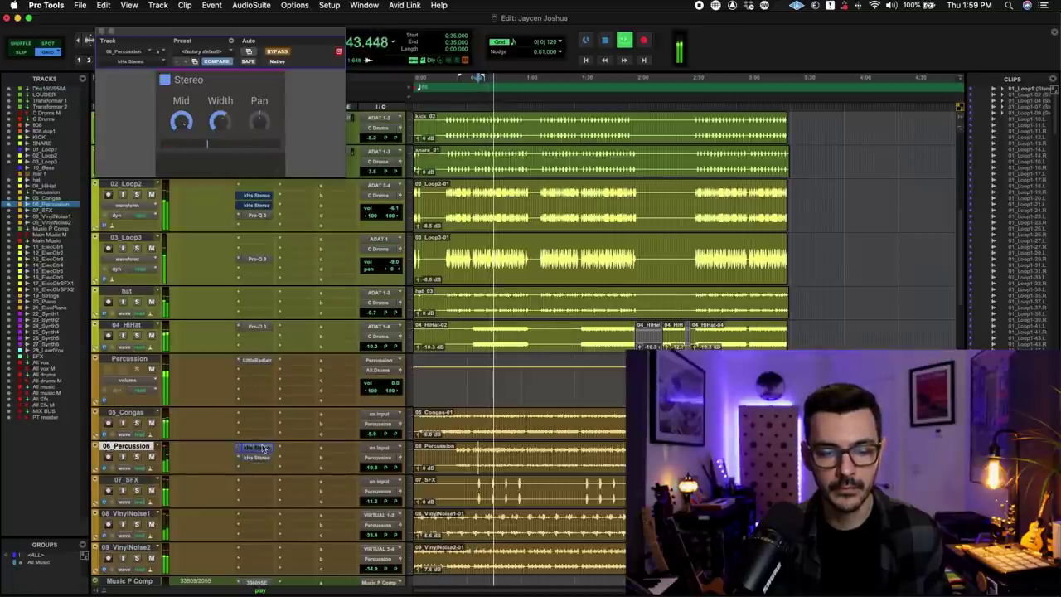
{"action": "left_click", "coordinate": [267, 207]}
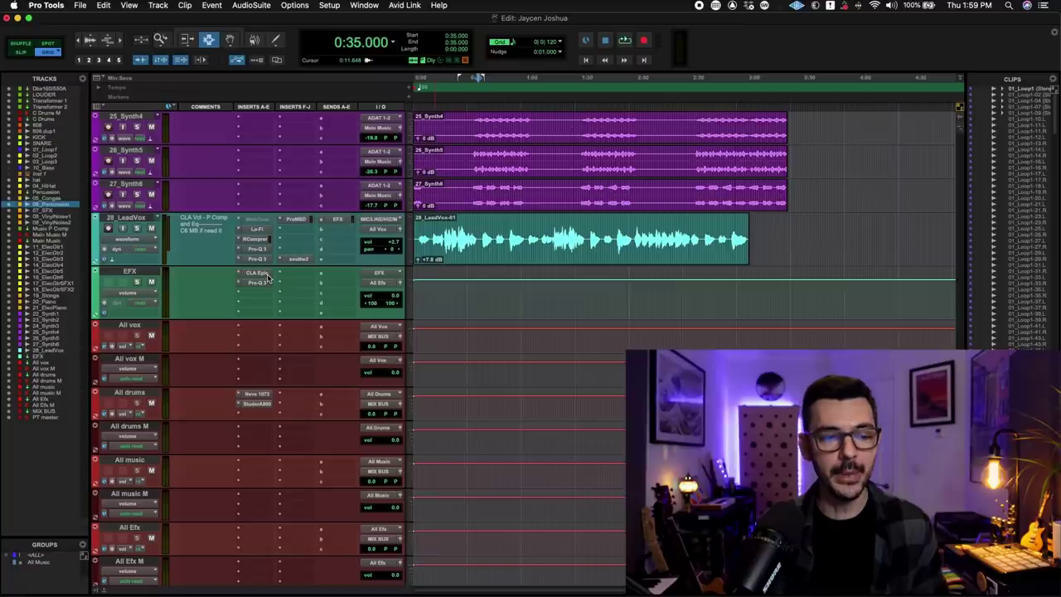
Step: Solo the 28_LeadVox track and examine the settings of its Lo-Fi and RCompressor inserts
{"action": "left_click", "coordinate": [137, 229]}
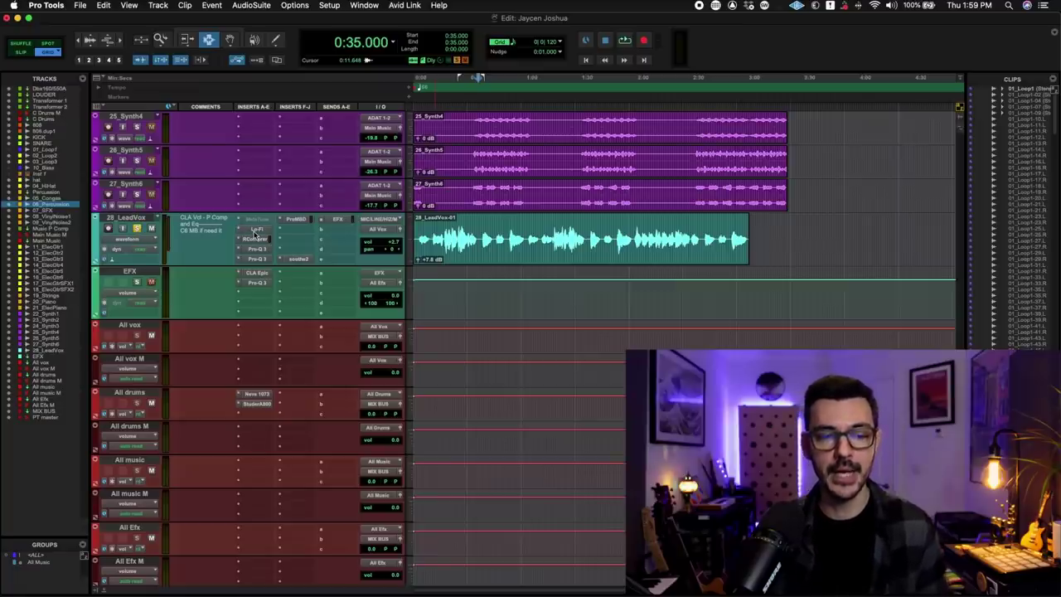
{"action": "left_click", "coordinate": [255, 229]}
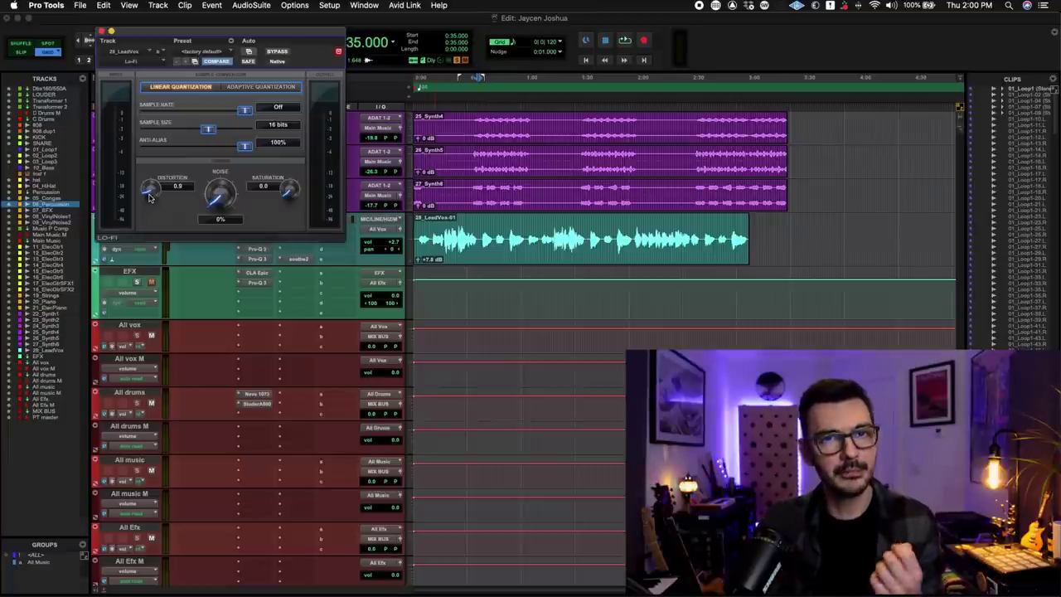
{"action": "left_click", "coordinate": [101, 32]}
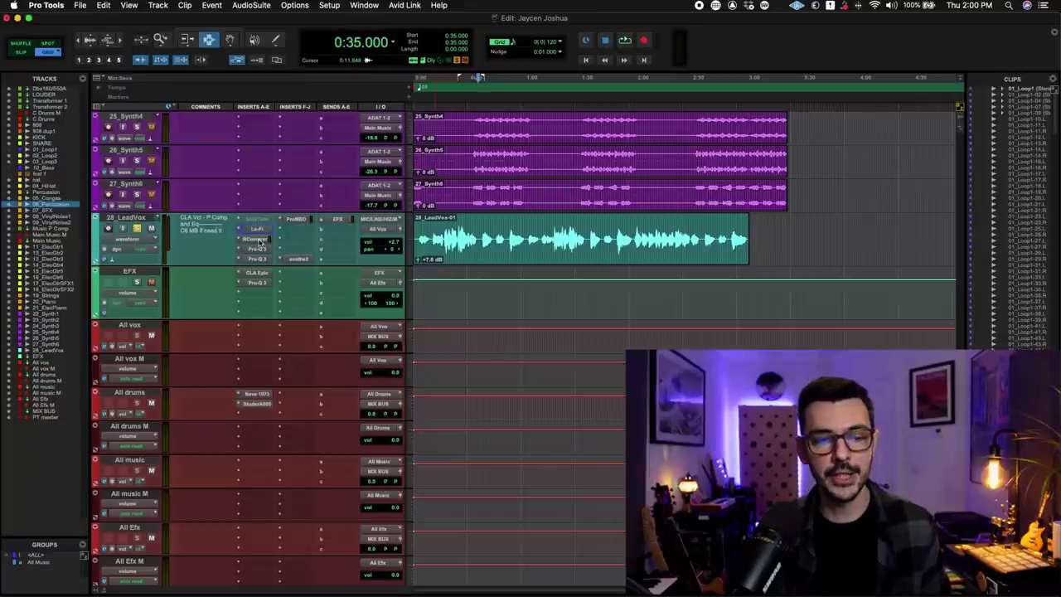
{"action": "left_click", "coordinate": [257, 240]}
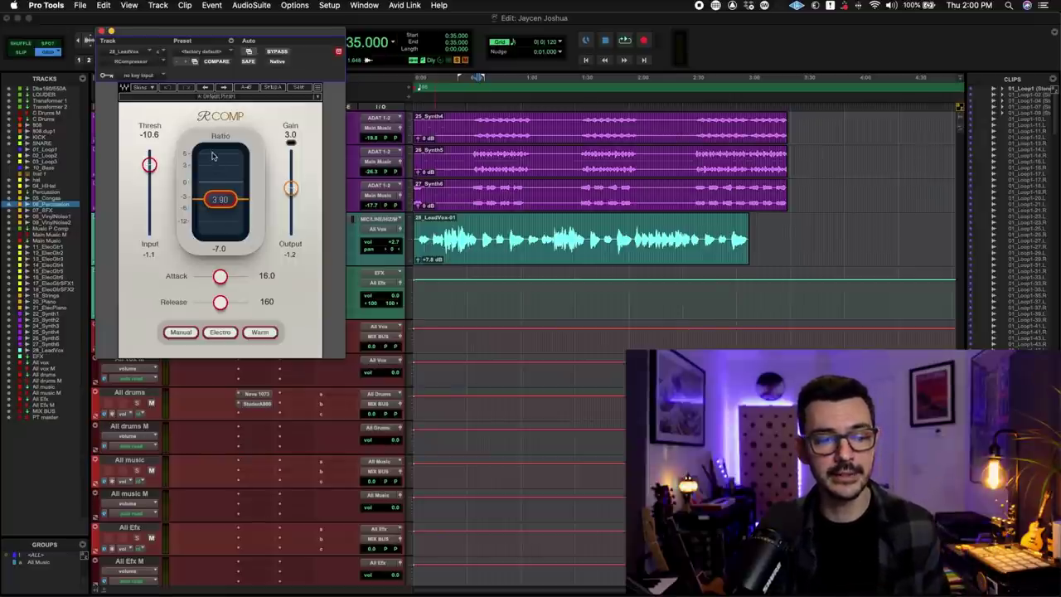
{"action": "left_click", "coordinate": [101, 31]}
Step: Examine the EQ curves of the two Pro-Q 3 inserts on the 28_LeadVox track in turn
{"action": "left_click", "coordinate": [266, 251]}
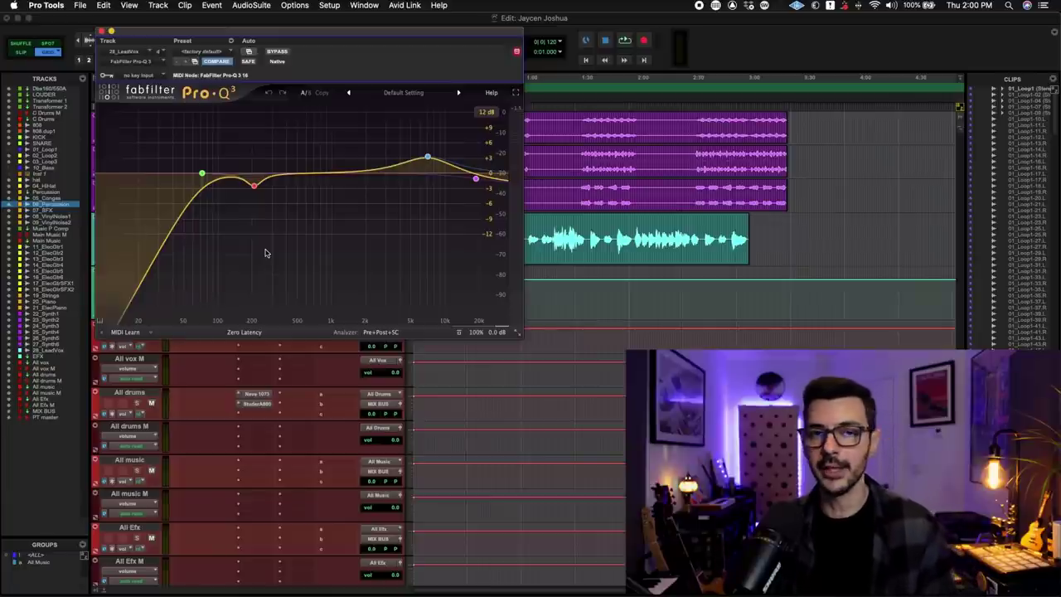
{"action": "mouse_move", "coordinate": [265, 237]}
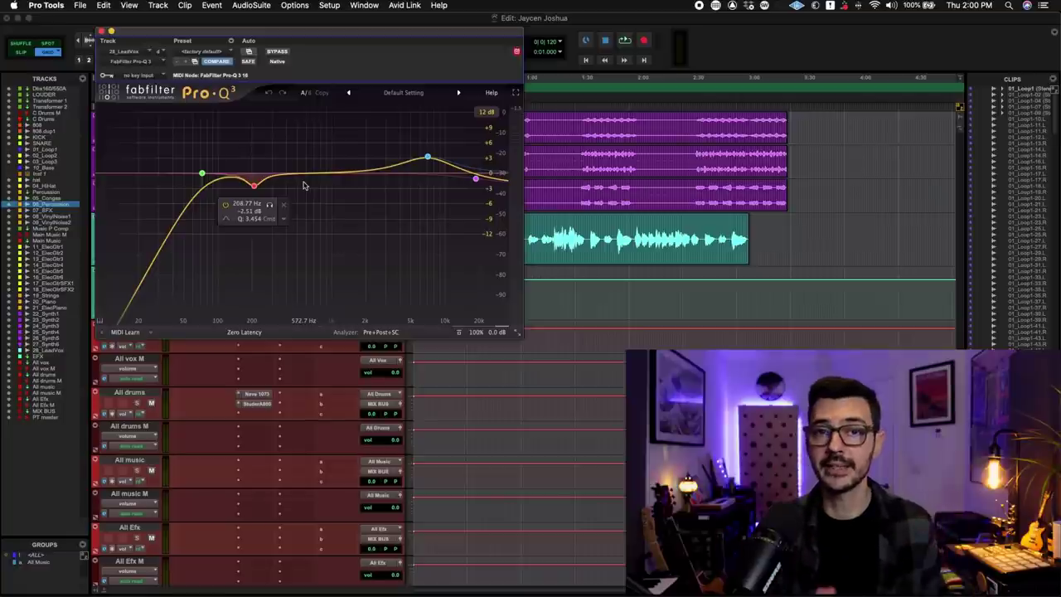
{"action": "key", "text": "super+w"}
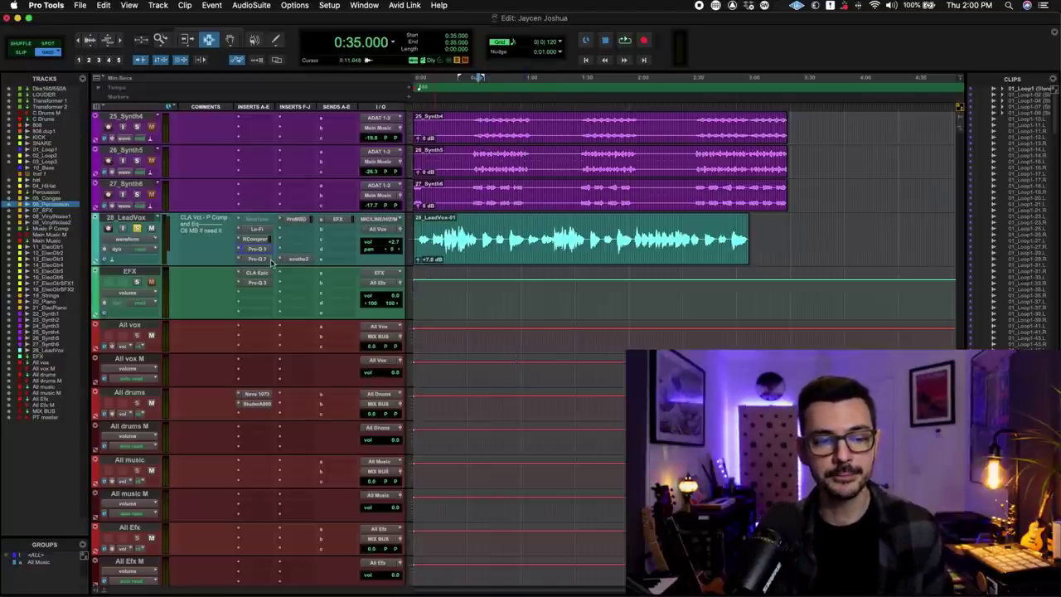
{"action": "left_click", "coordinate": [267, 260]}
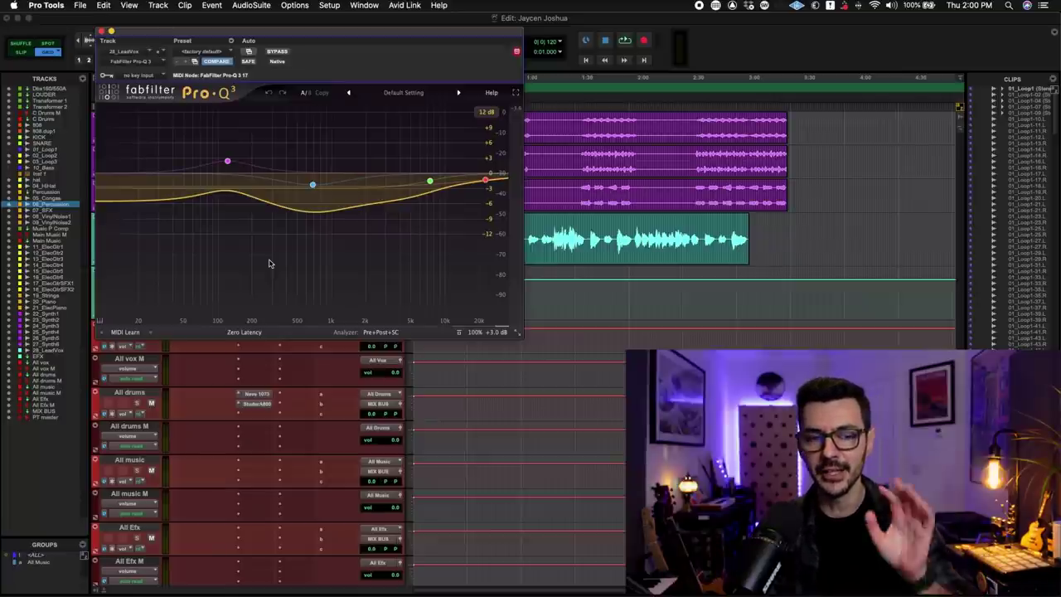
{"action": "mouse_move", "coordinate": [290, 226]}
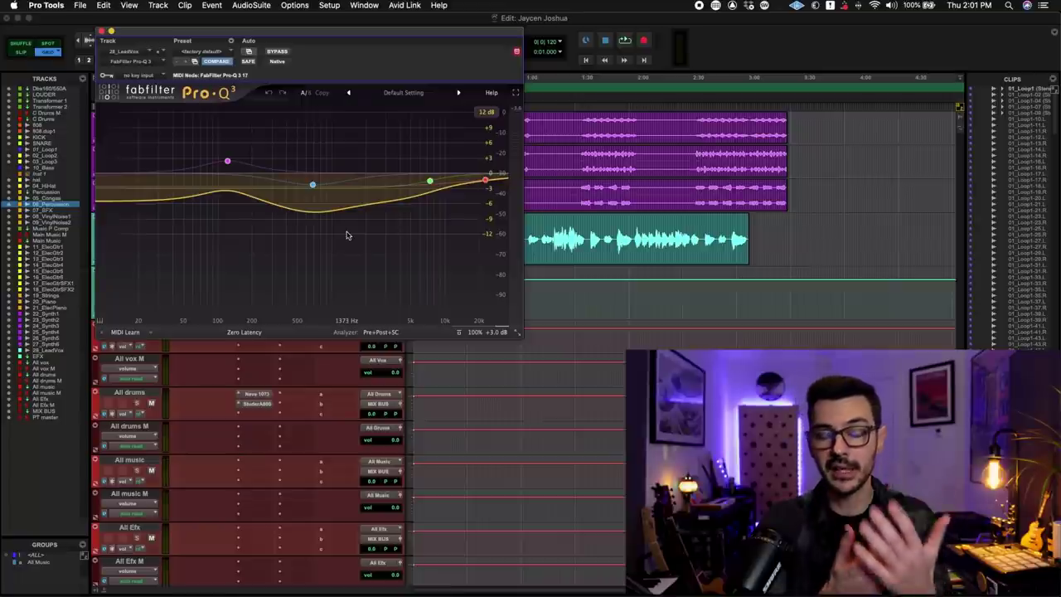
{"action": "mouse_move", "coordinate": [343, 220]}
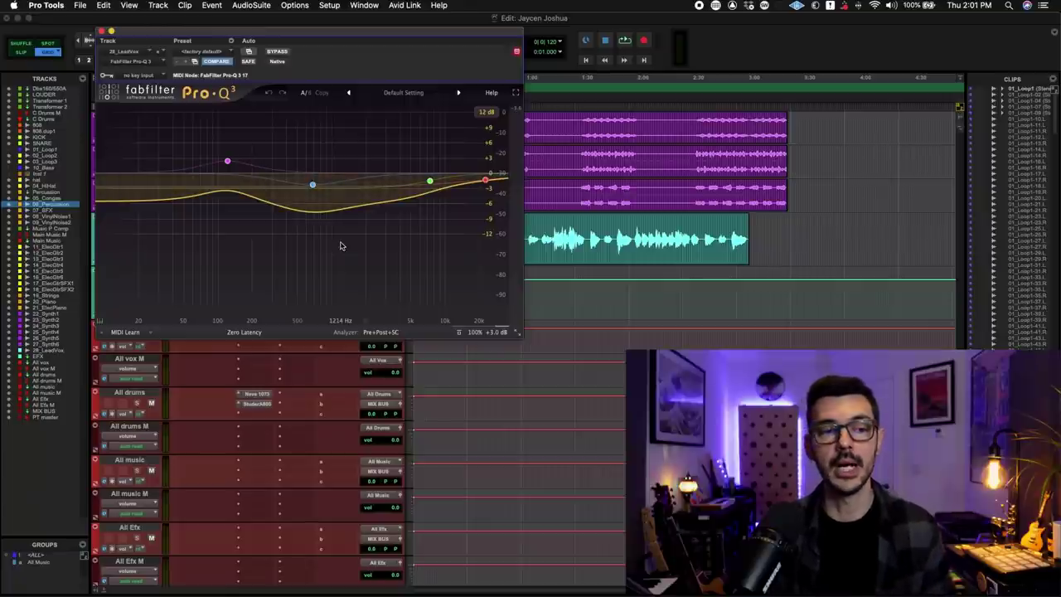
{"action": "left_click", "coordinate": [101, 30]}
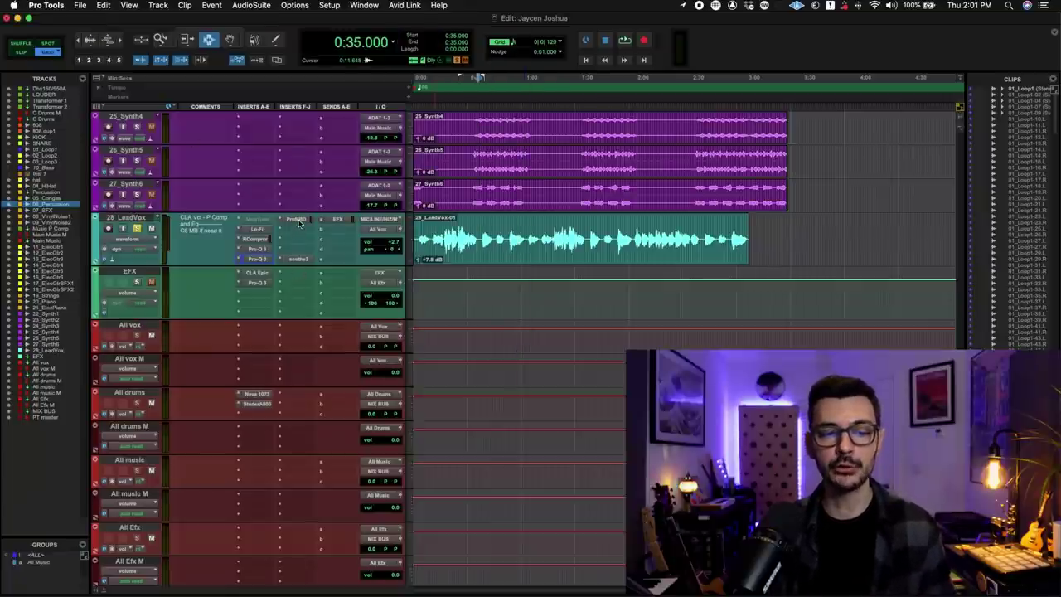
Step: Examine the Pro Multiband Dynamics and soothe2 insert settings on the 28_LeadVox track
{"action": "left_click", "coordinate": [298, 220]}
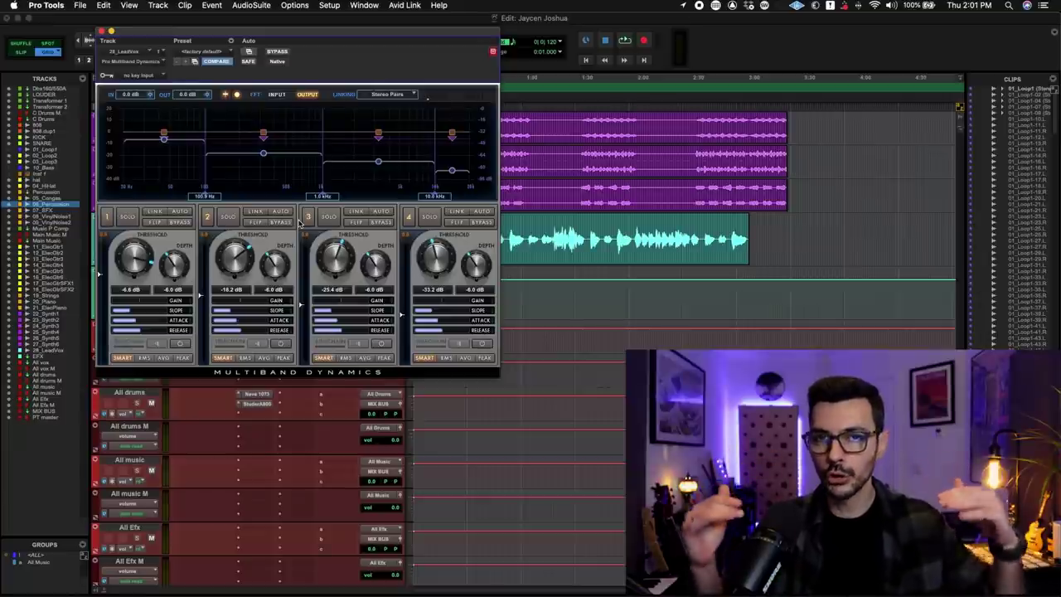
{"action": "left_click", "coordinate": [101, 31]}
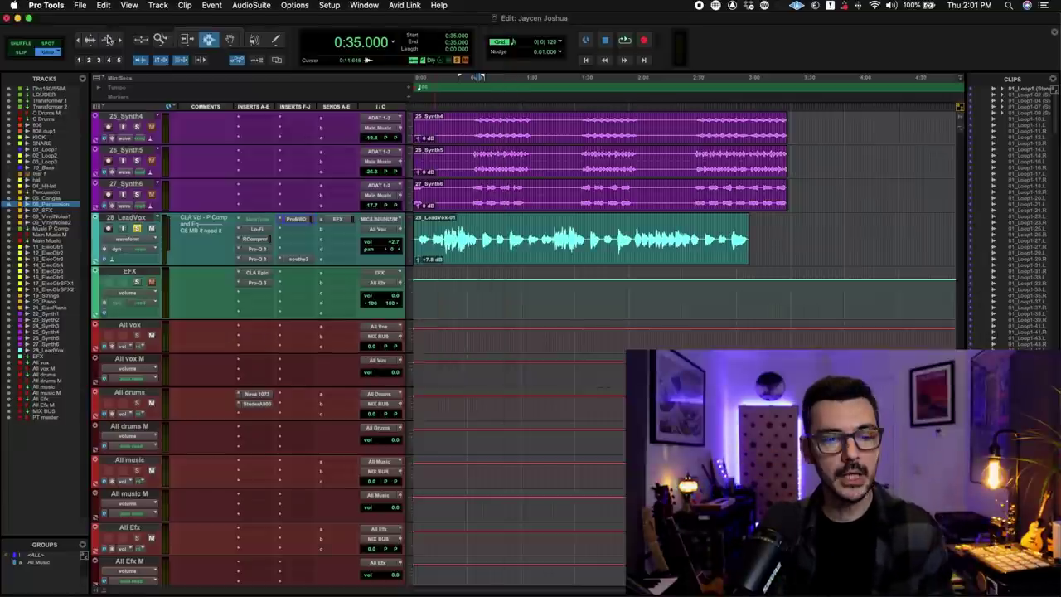
{"action": "left_click", "coordinate": [304, 260]}
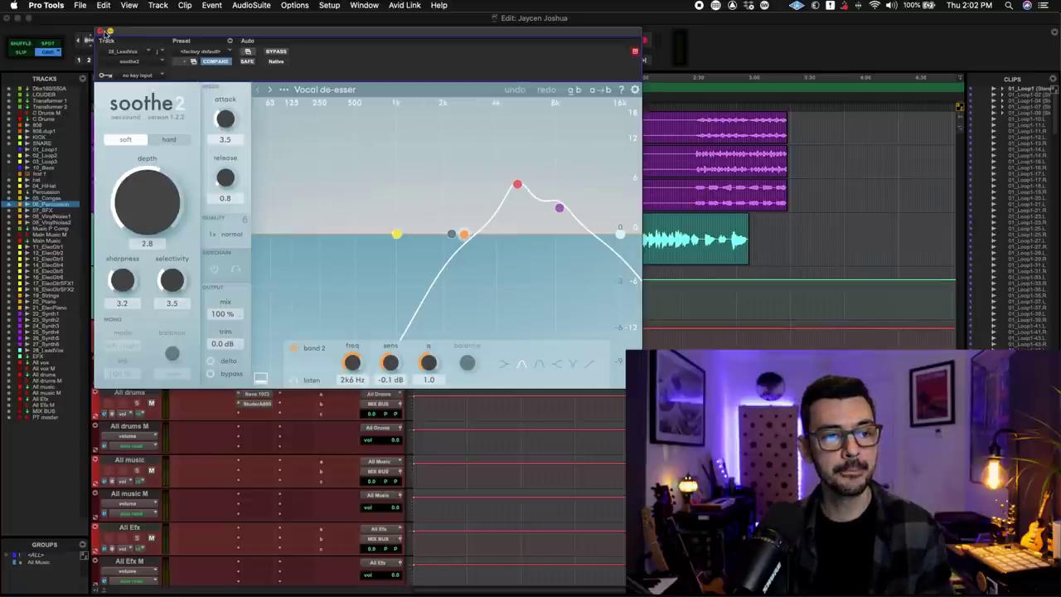
{"action": "left_click", "coordinate": [101, 31]}
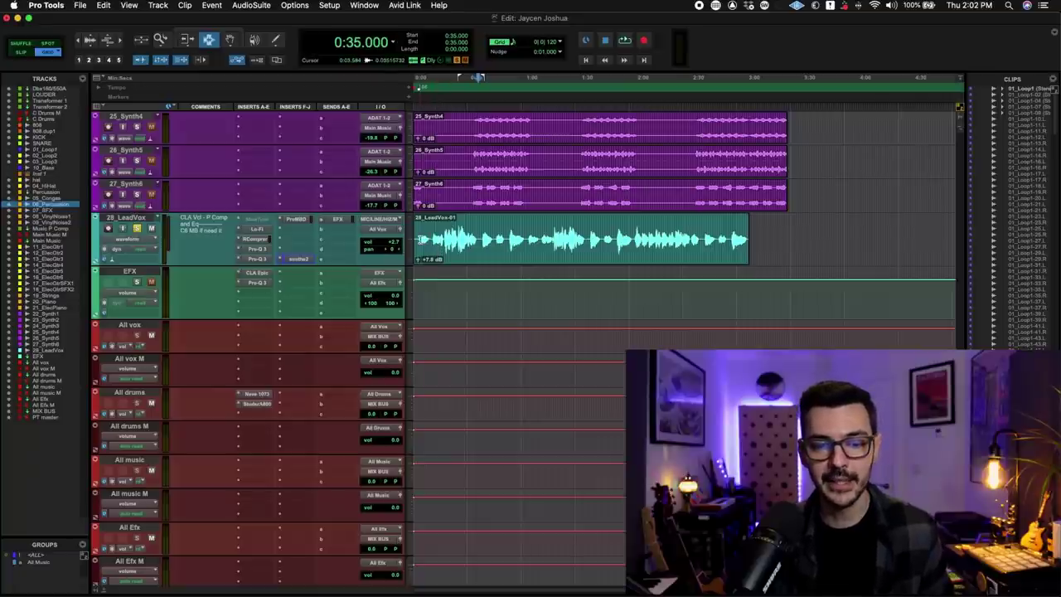
Step: Set the playback position to 0:10.795 on the 28_LeadVox track, play the soloed vocal, and stop
{"action": "left_click", "coordinate": [433, 235]}
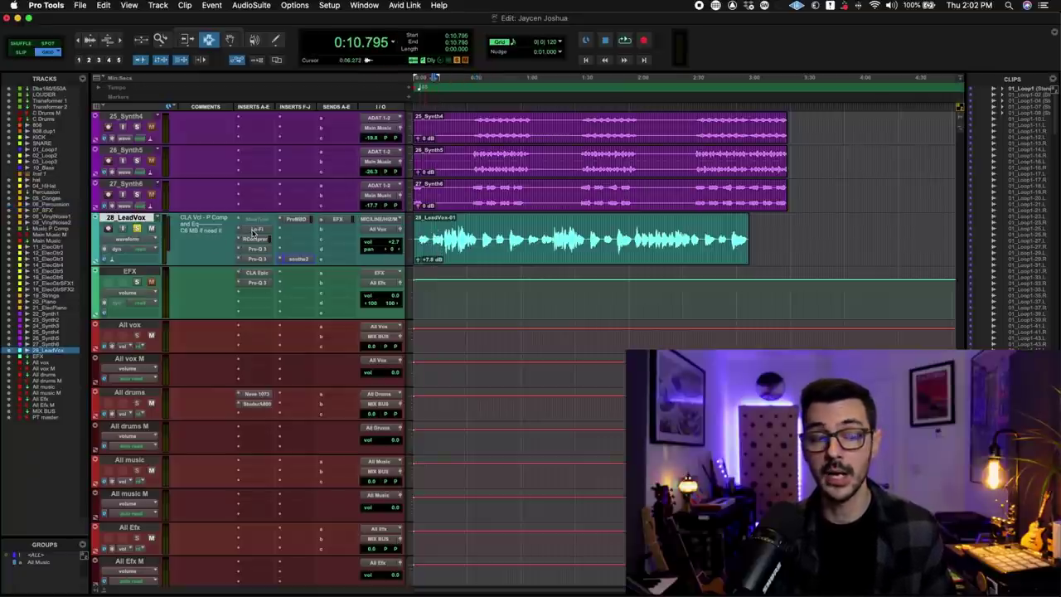
{"action": "key", "text": "space"}
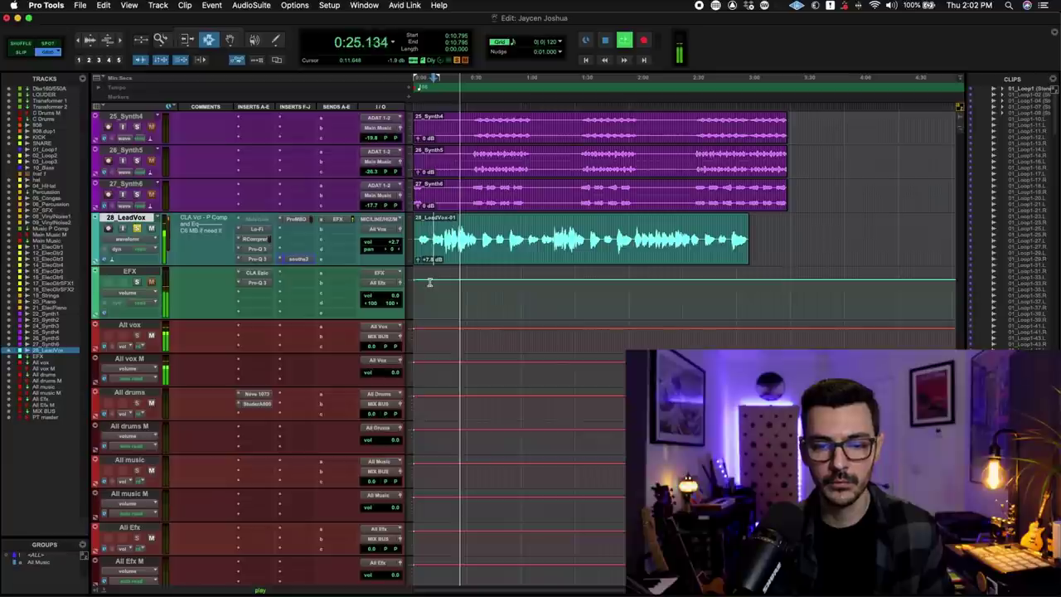
{"action": "key", "text": "space"}
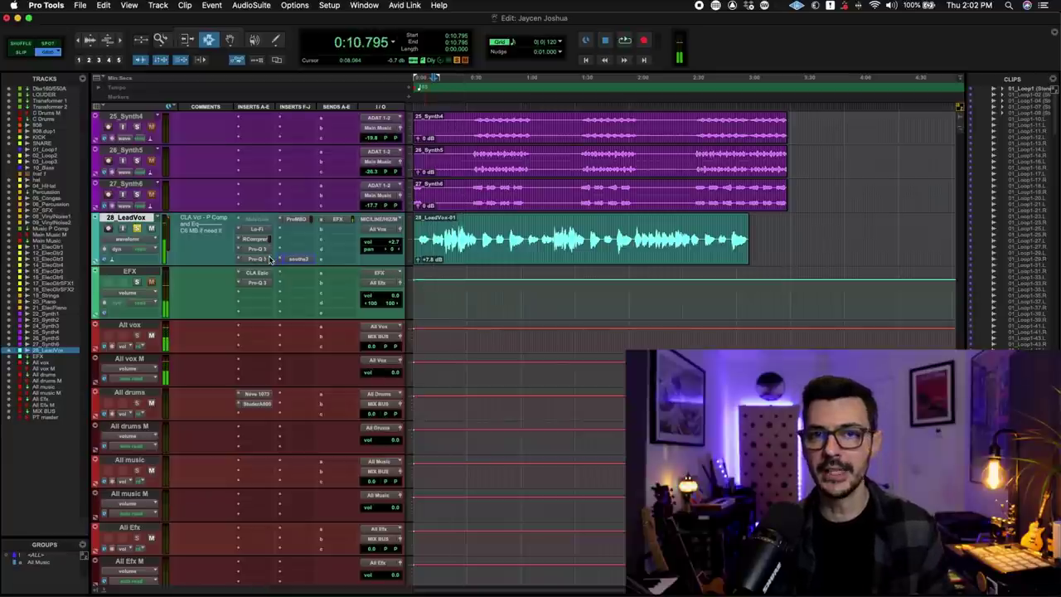
Step: Compare the soloed lead vocal with its second Pro-Q 3 insert active and bypassed during playback, and close the plug-in
{"action": "left_click", "coordinate": [267, 260]}
{"action": "left_click_drag", "start_coordinate": [300, 47], "coordinate": [319, 93]}
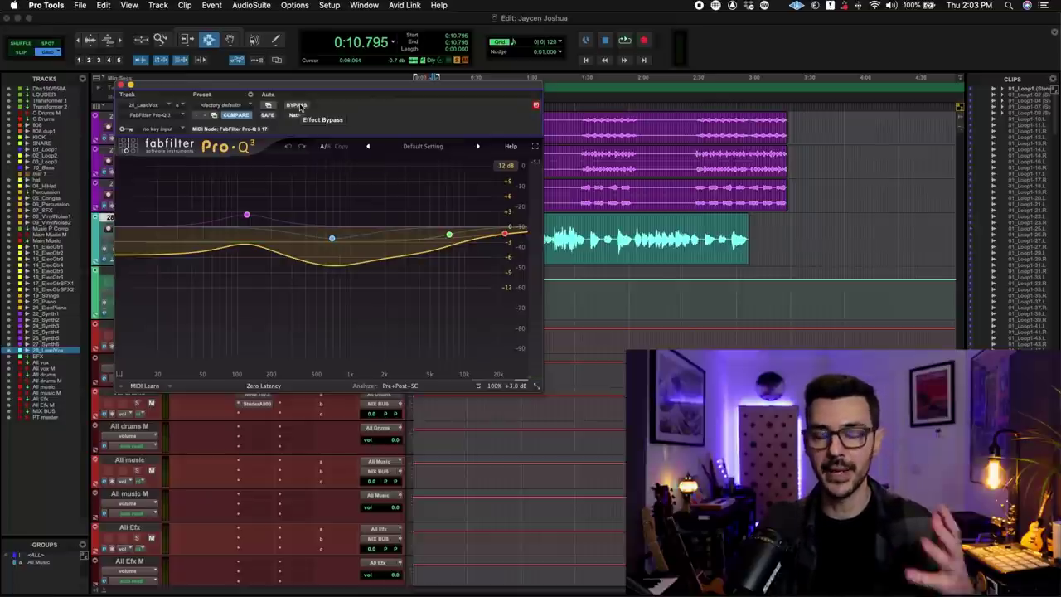
{"action": "key", "text": "space"}
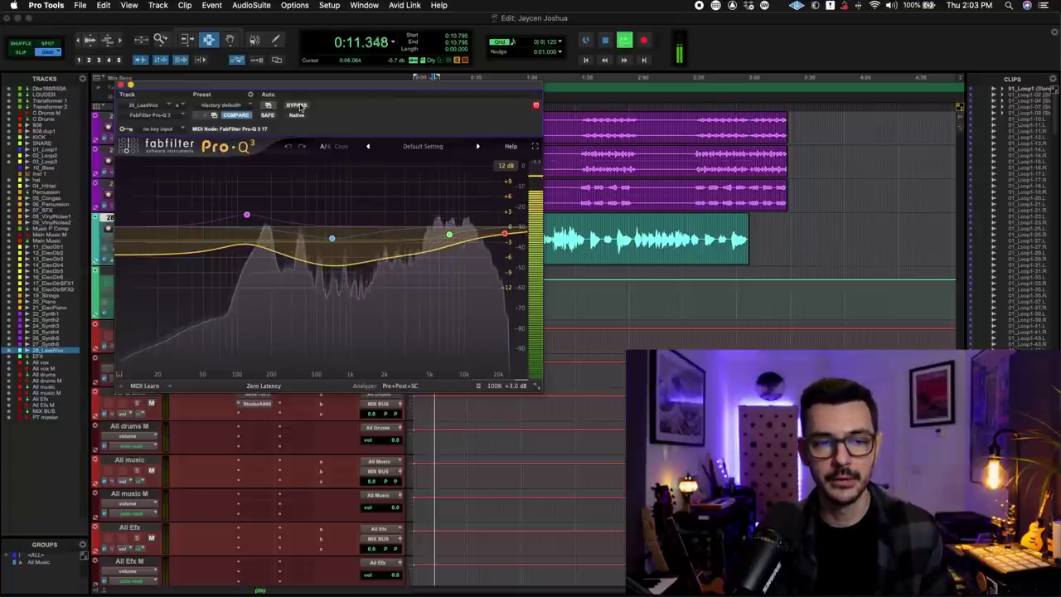
{"action": "left_click", "coordinate": [297, 105]}
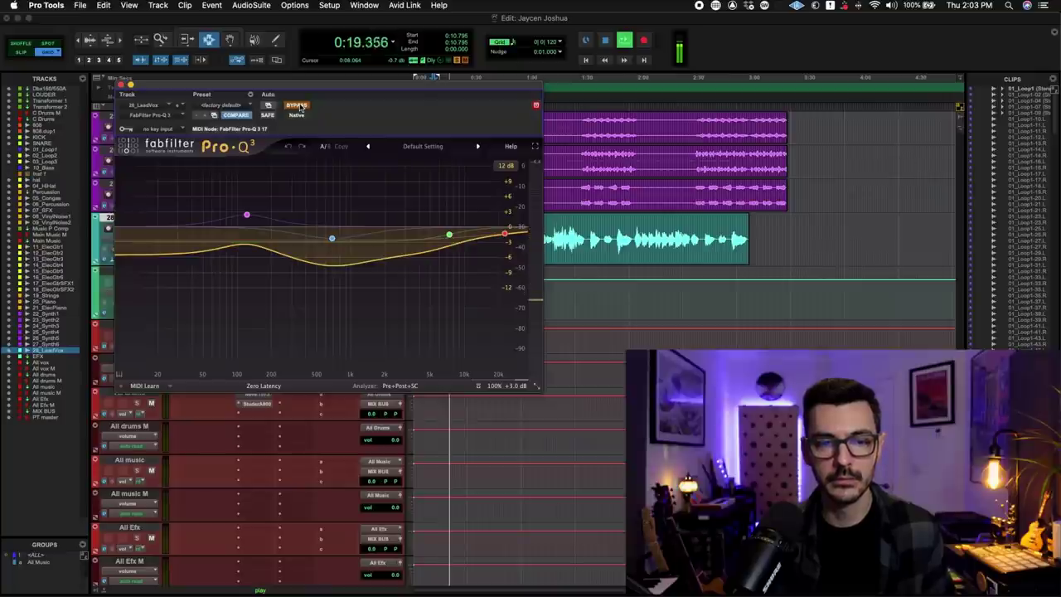
{"action": "left_click", "coordinate": [297, 106]}
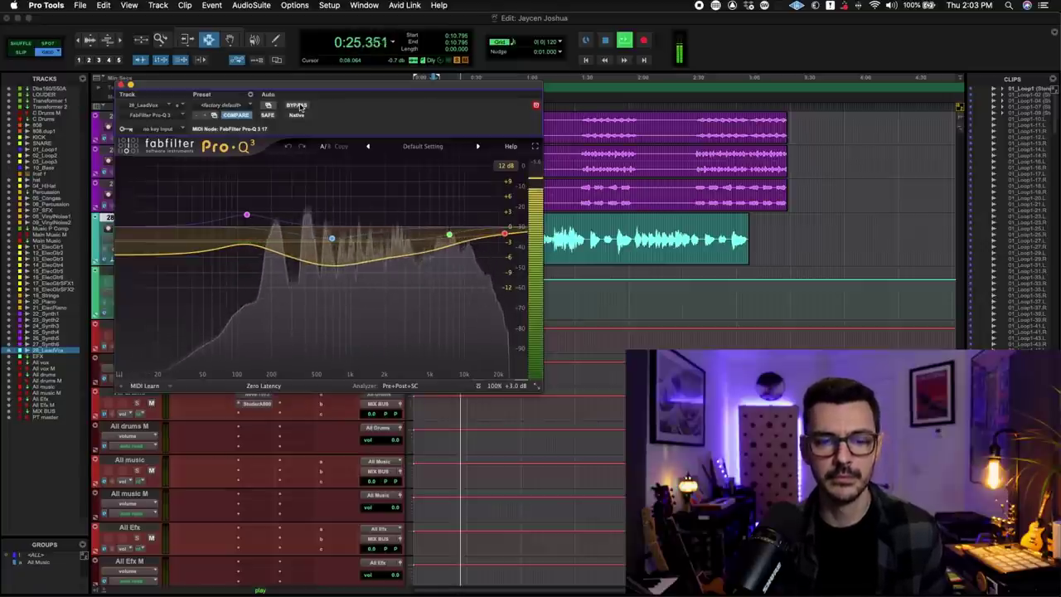
{"action": "key", "text": "space"}
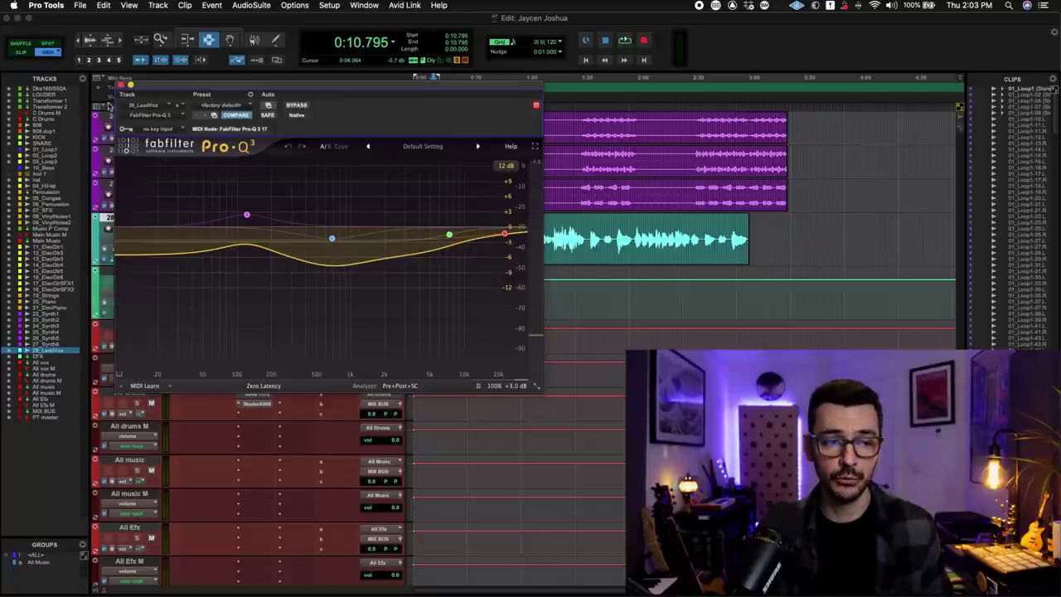
{"action": "left_click", "coordinate": [121, 86]}
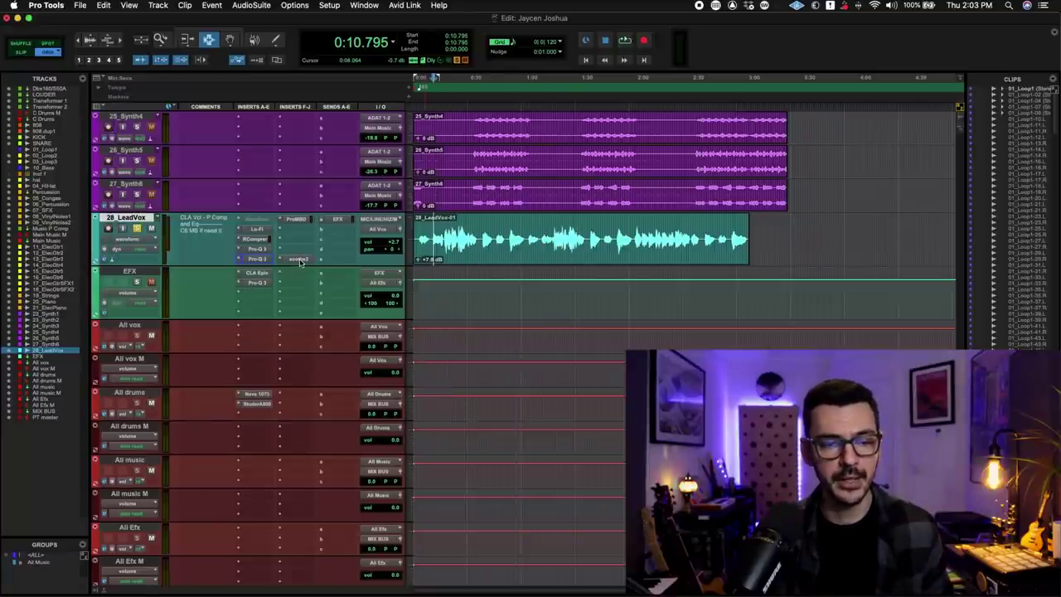
Step: Compare the soloed lead vocal with its soothe2 insert bypassed and active during playback, and close the plug-in
{"action": "left_click", "coordinate": [300, 260]}
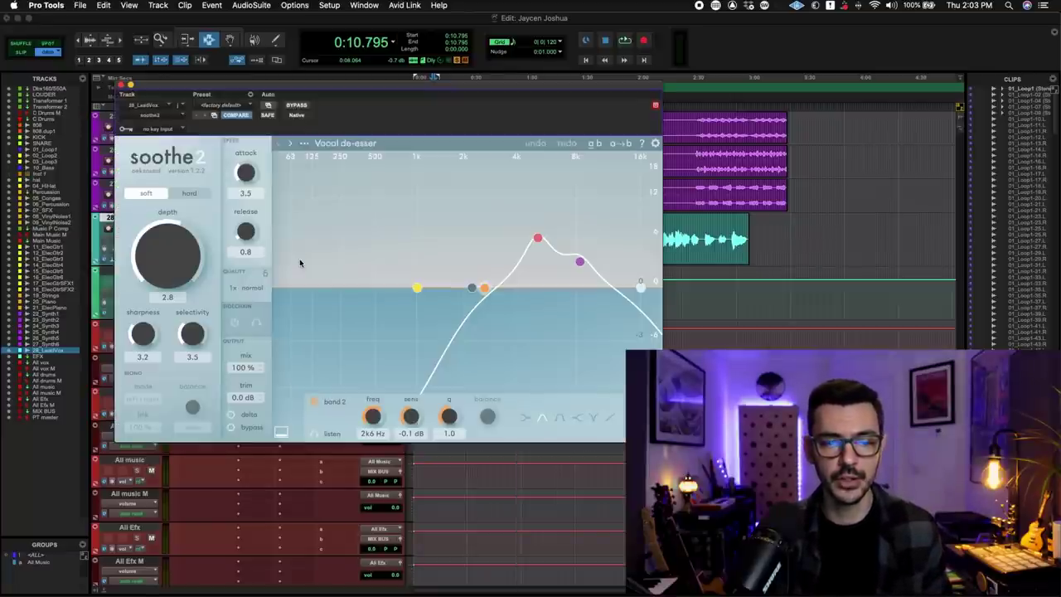
{"action": "left_click", "coordinate": [296, 105]}
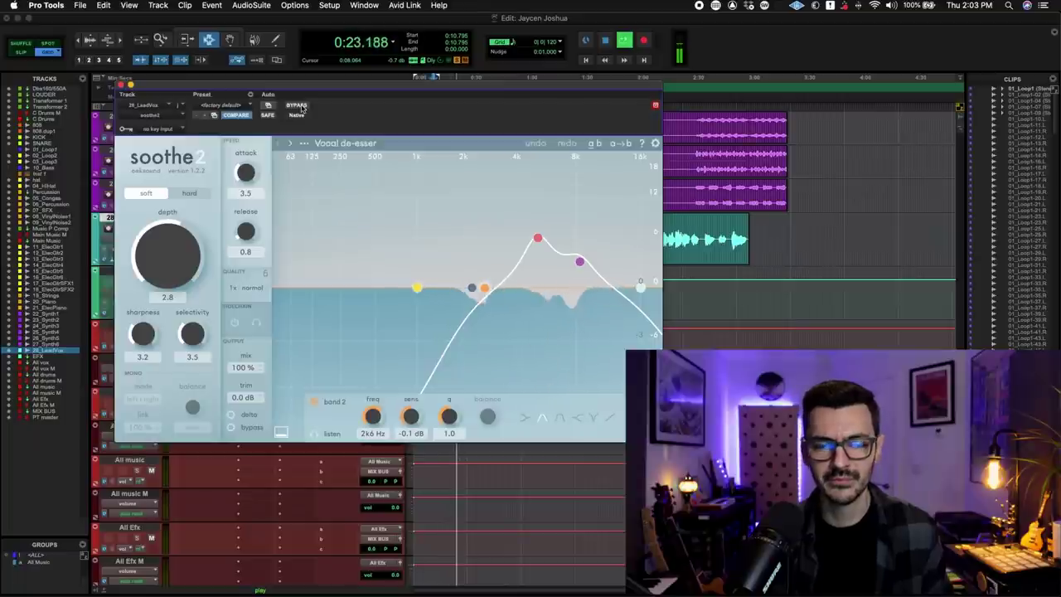
{"action": "key", "text": "space"}
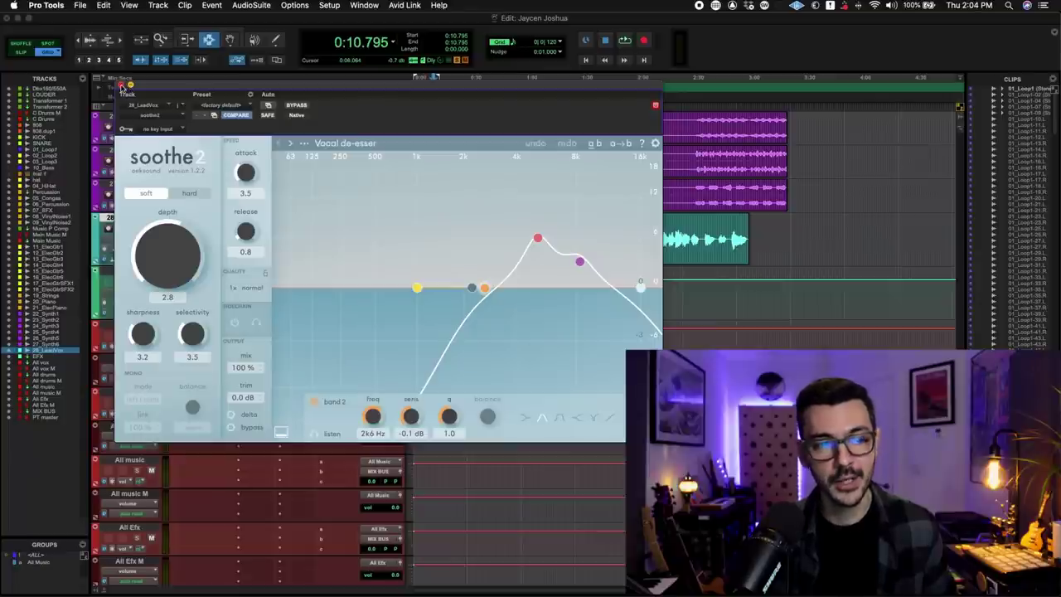
{"action": "left_click", "coordinate": [121, 85]}
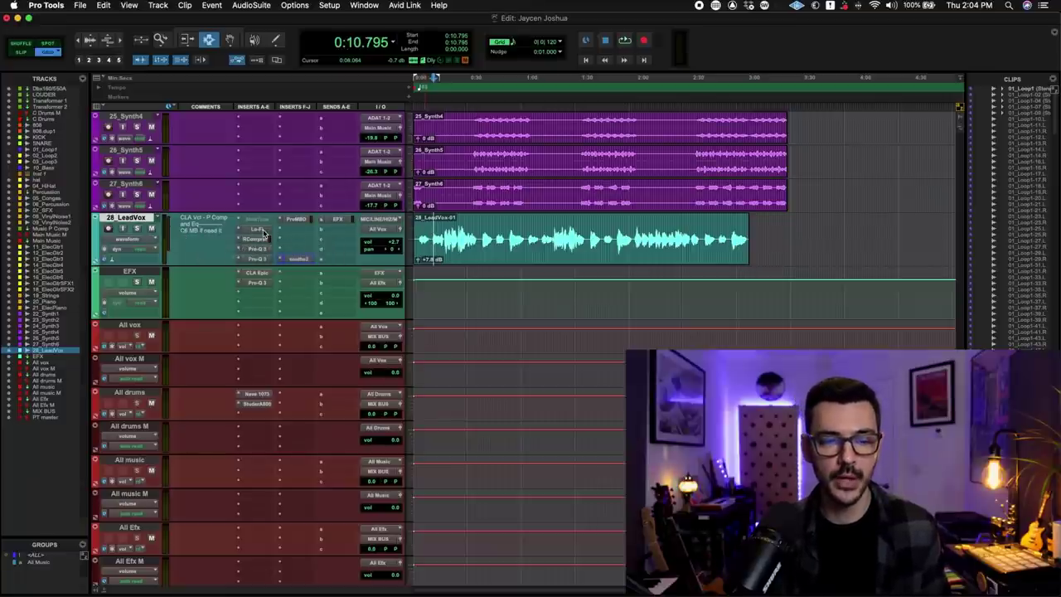
Step: Play the full mix and compare the 28_LeadVox track with all its inserts bypassed and active
{"action": "key", "text": "space"}
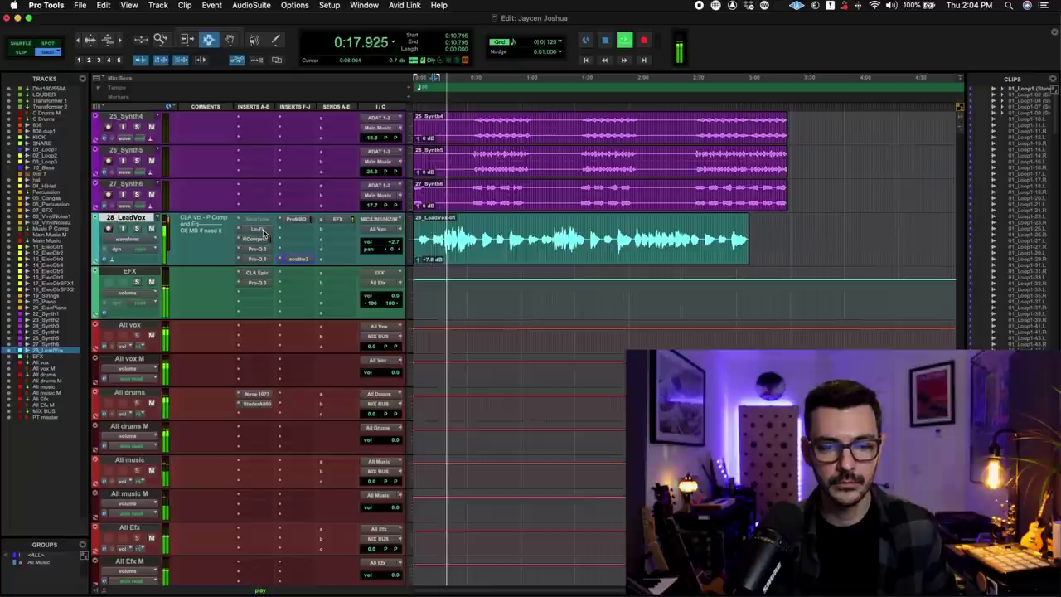
{"action": "left_click", "coordinate": [264, 235], "text": "shift+super"}
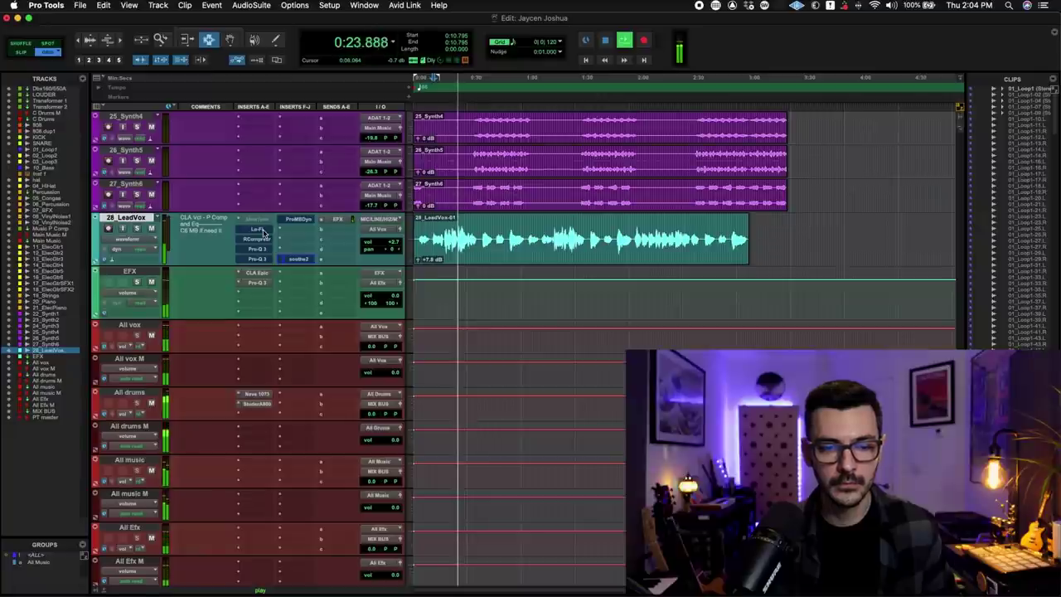
{"action": "left_click", "coordinate": [264, 236], "text": "shift+super"}
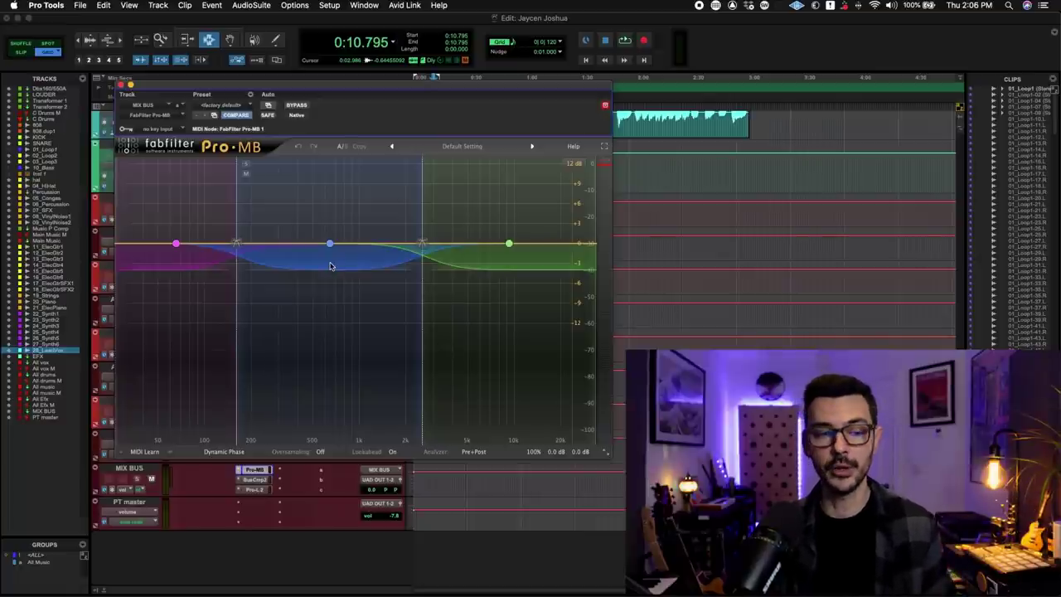
Step: Play the full mix with the MIX BUS Pro-MB open to examine its three-band compression, and stop
{"action": "mouse_move", "coordinate": [329, 250]}
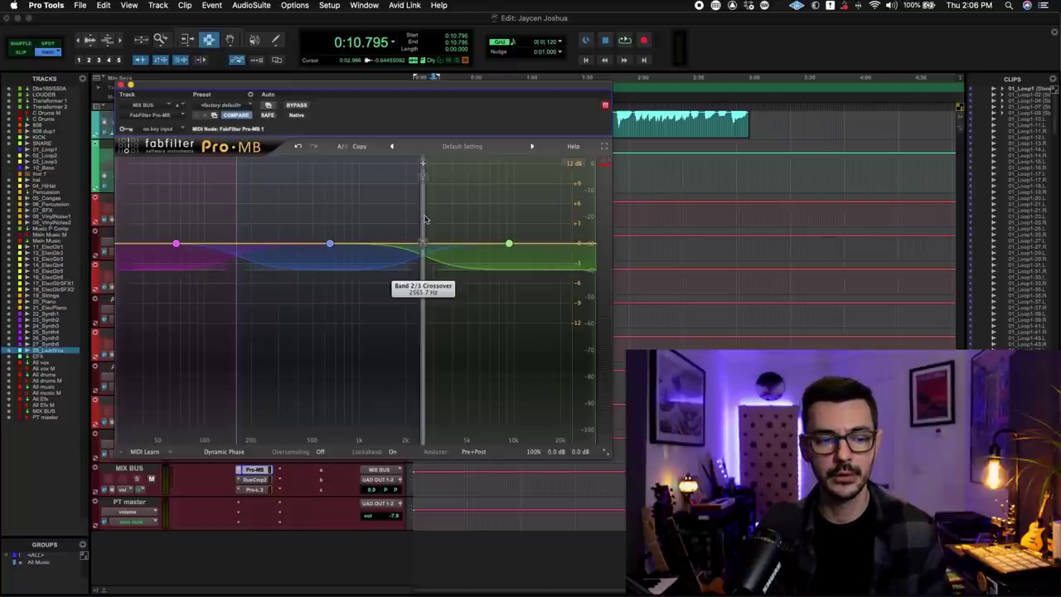
{"action": "key", "text": "space"}
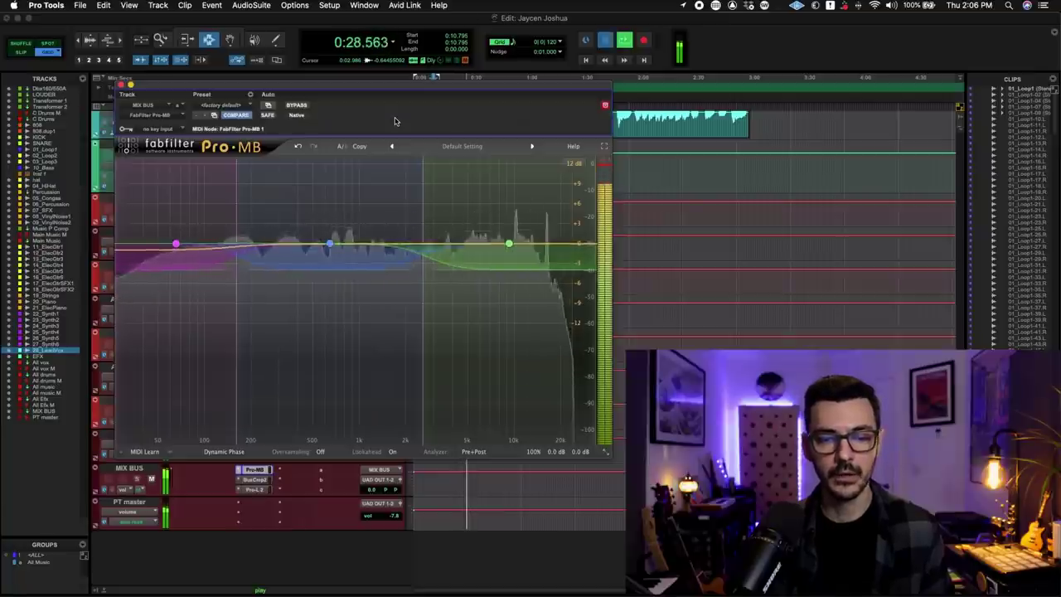
{"action": "key", "text": "space"}
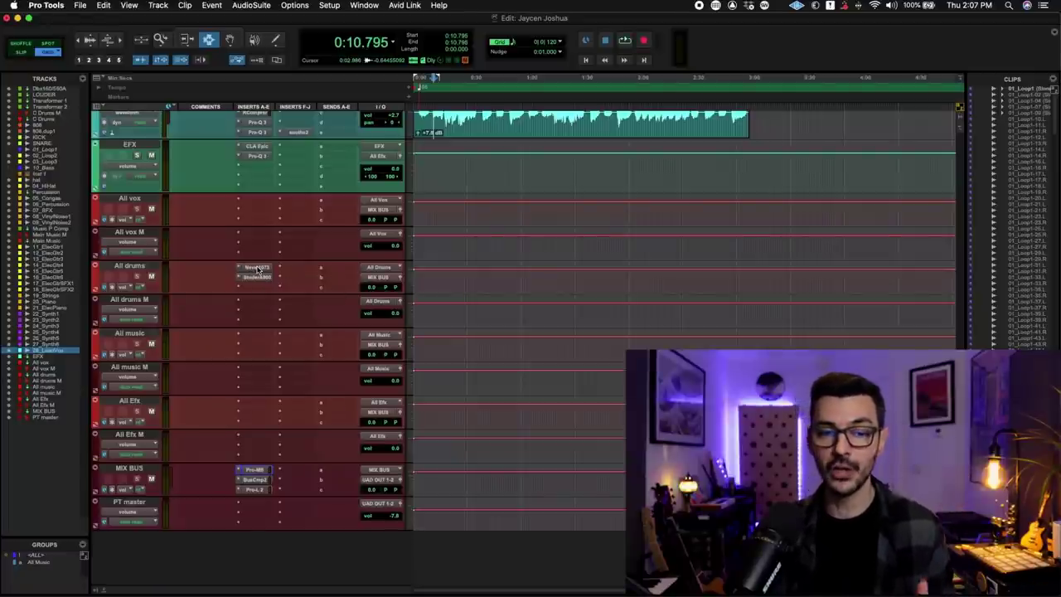
Step: Examine the Neve 1073 and Studer A800 insert settings on the All drums bus, closing each plug-in
{"action": "left_click", "coordinate": [256, 267]}
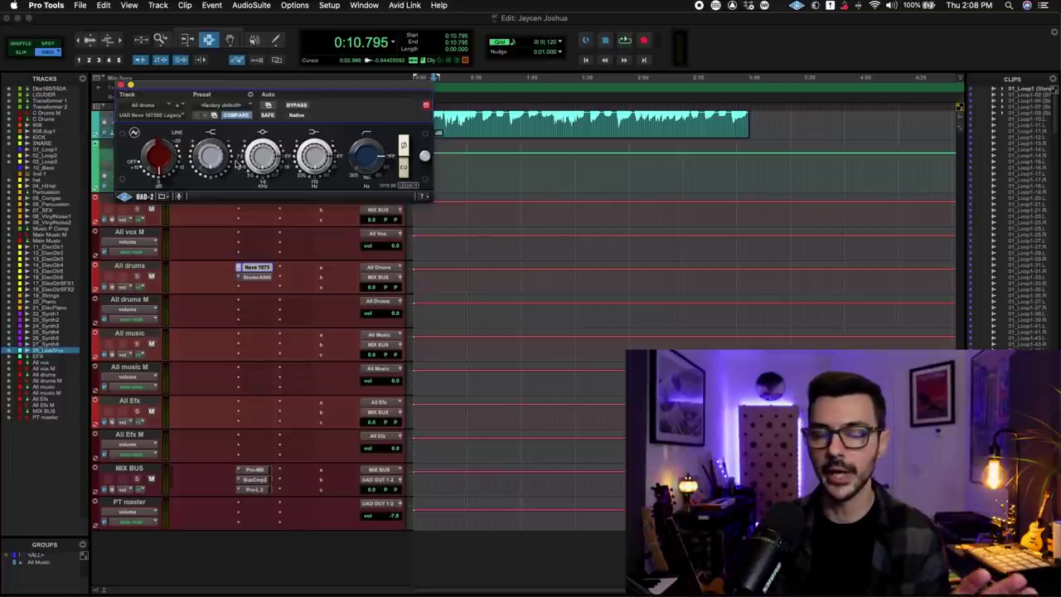
{"action": "left_click", "coordinate": [121, 85]}
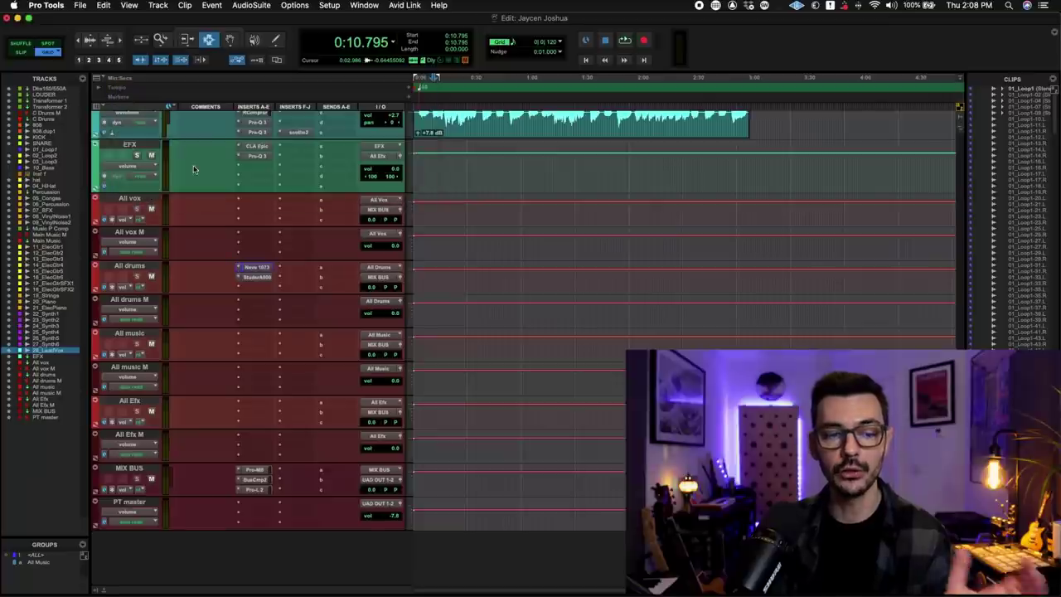
{"action": "left_click", "coordinate": [267, 282]}
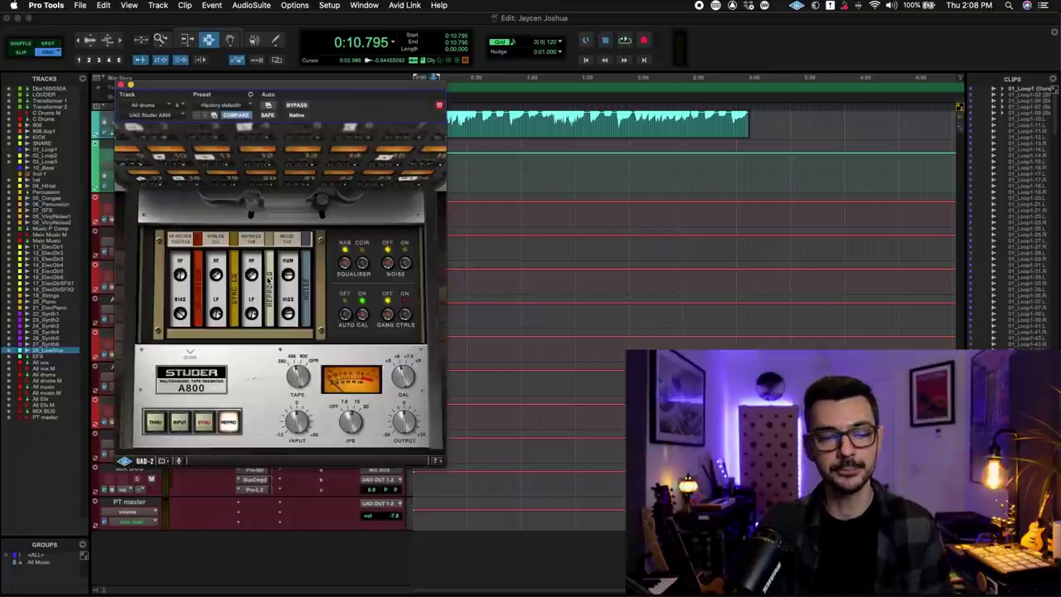
{"action": "key", "text": "super+w"}
{"action": "left_click", "coordinate": [257, 267]}
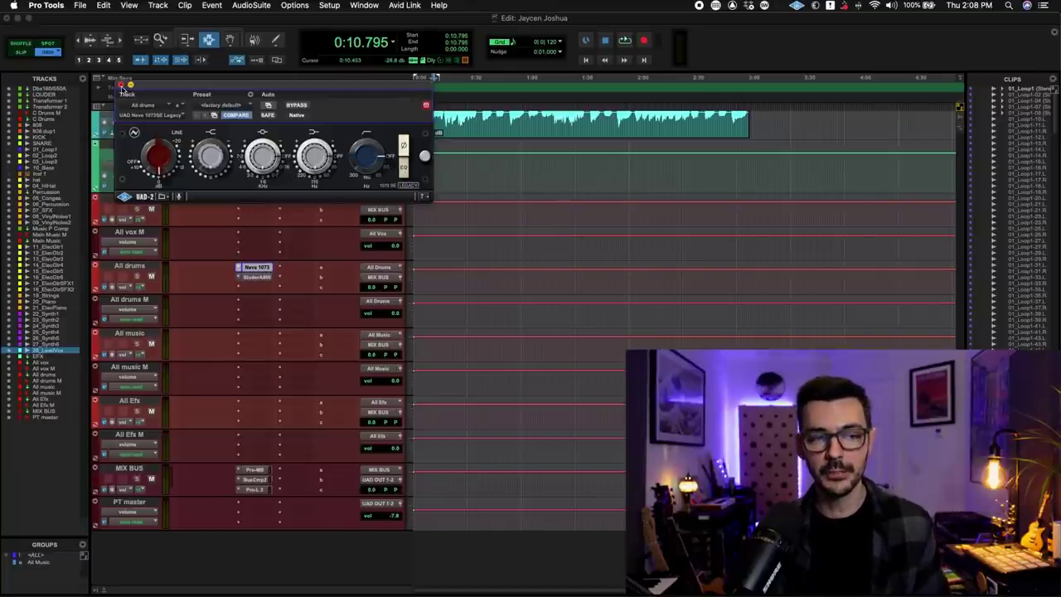
{"action": "left_click", "coordinate": [122, 85]}
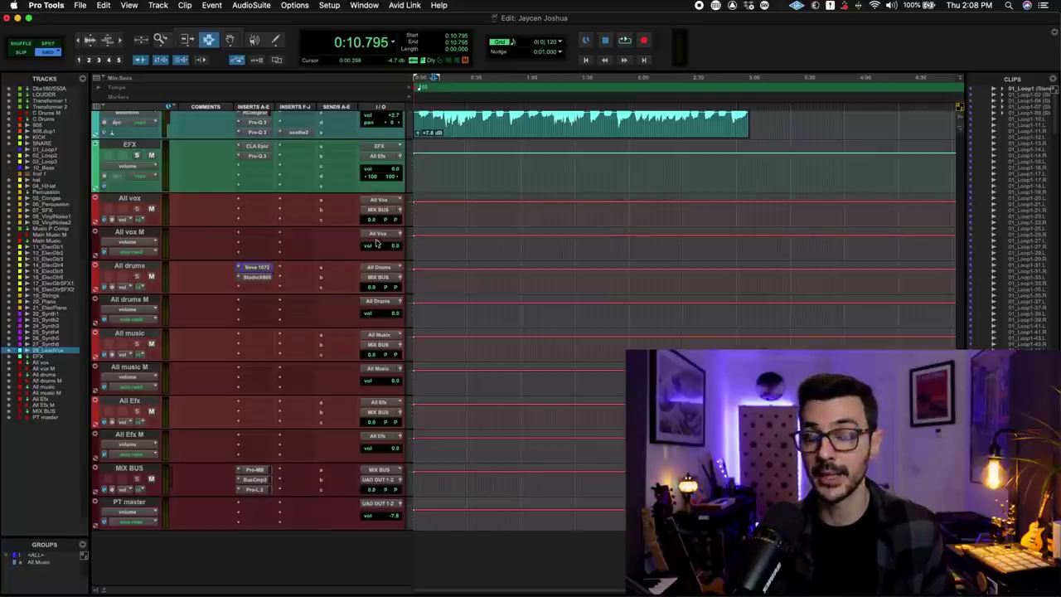
Step: Play the mix from 0:19.090, compare the All drums bus with its inserts bypassed and active, and stop
{"action": "key", "text": "space"}
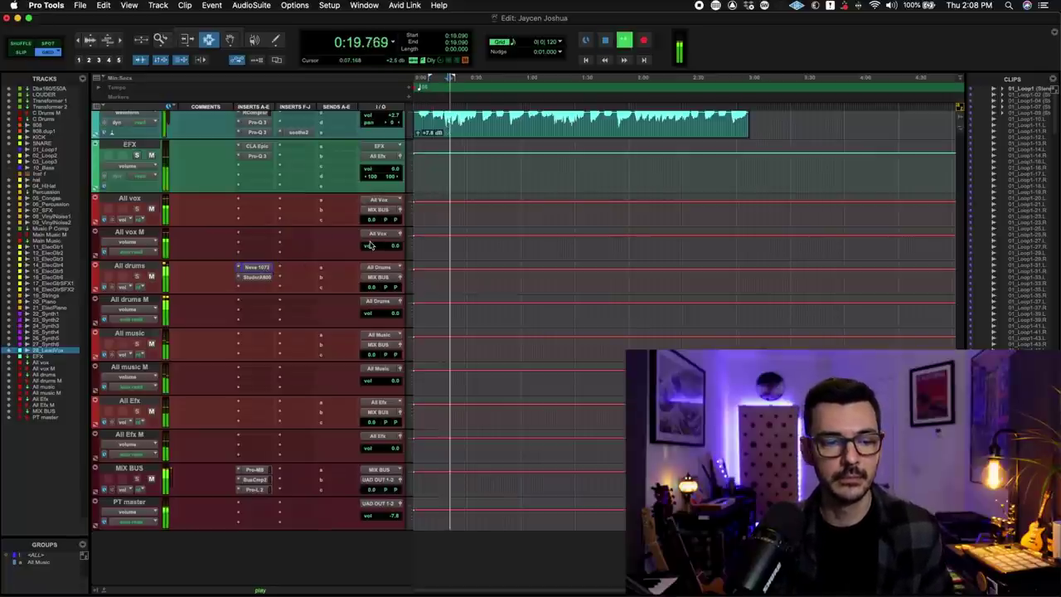
{"action": "left_click", "coordinate": [255, 268], "text": "super"}
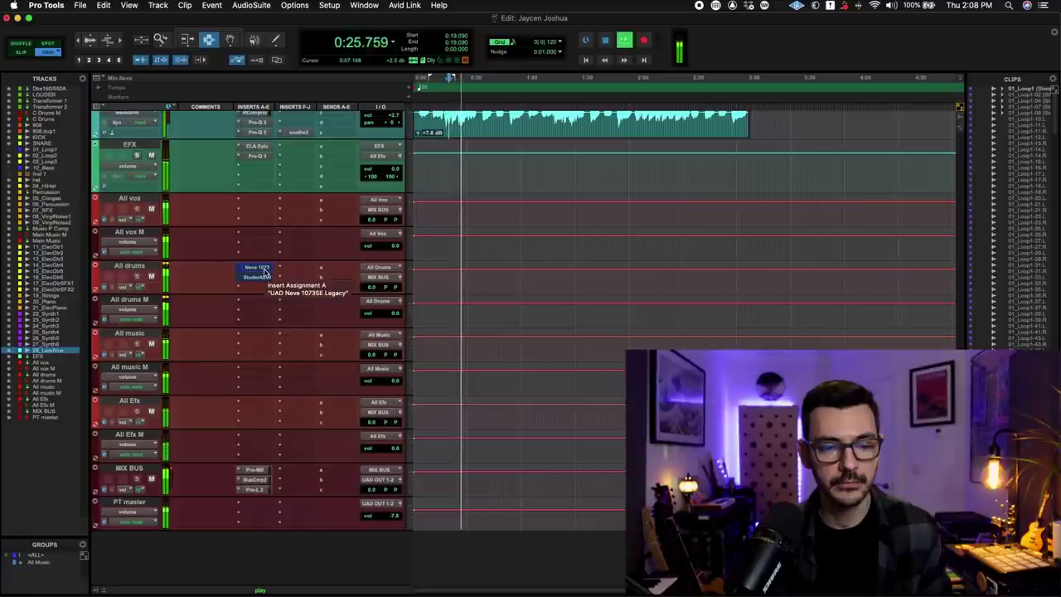
{"action": "left_click", "coordinate": [262, 270], "text": "super"}
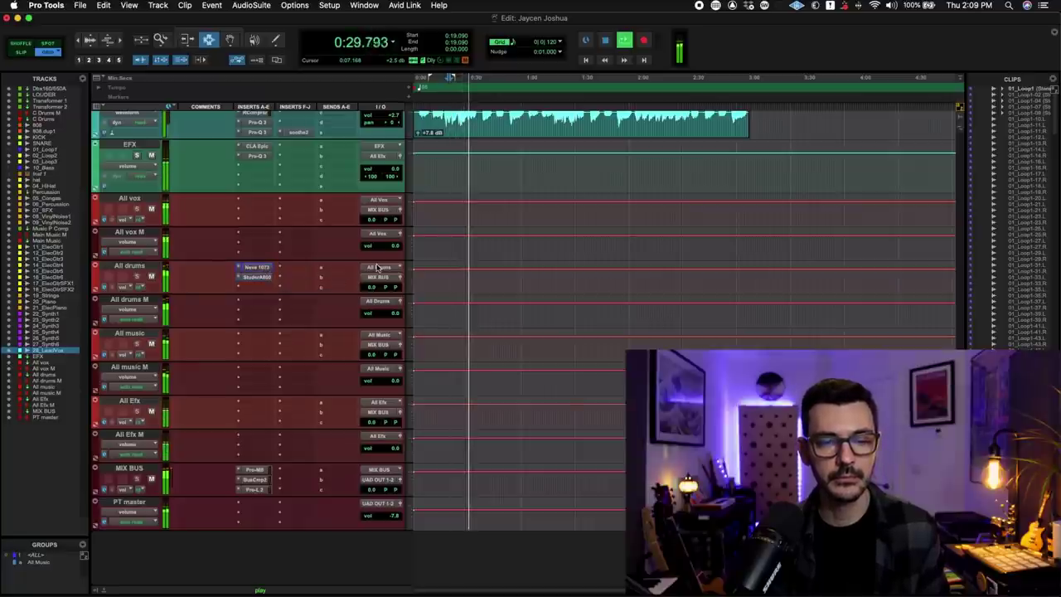
{"action": "key", "text": "space"}
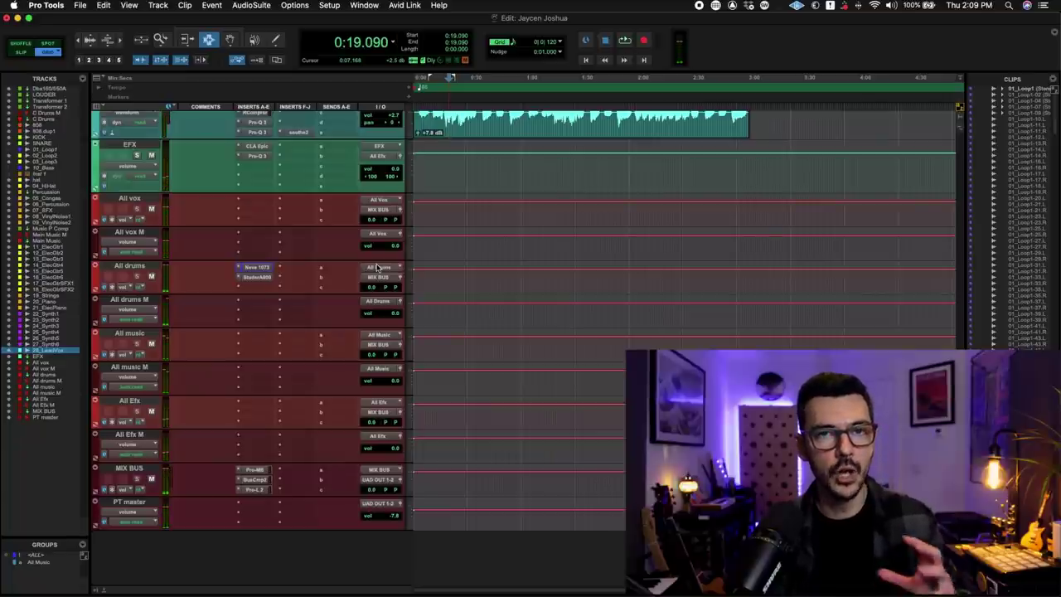
Step: Replay the mix from 0:19.090 and select the All drums track to audition its insert processing
{"action": "key", "text": "space"}
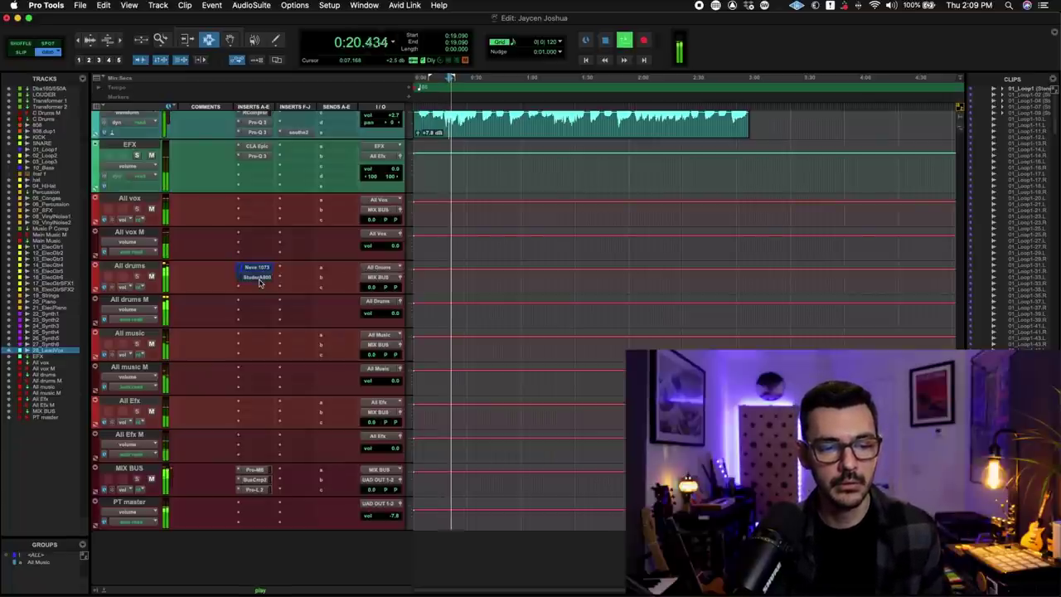
{"action": "left_click", "coordinate": [155, 268]}
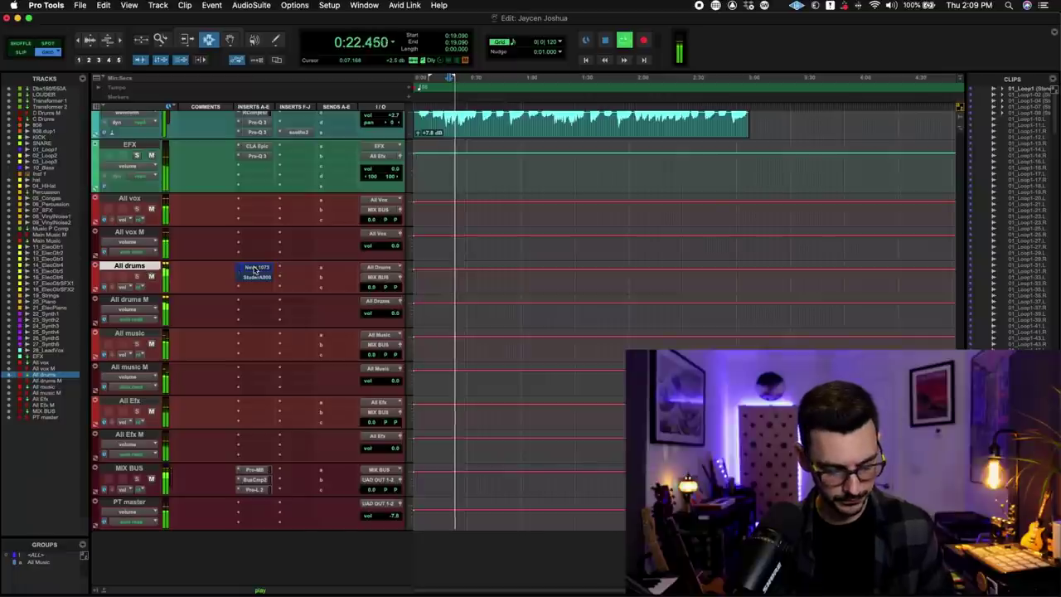